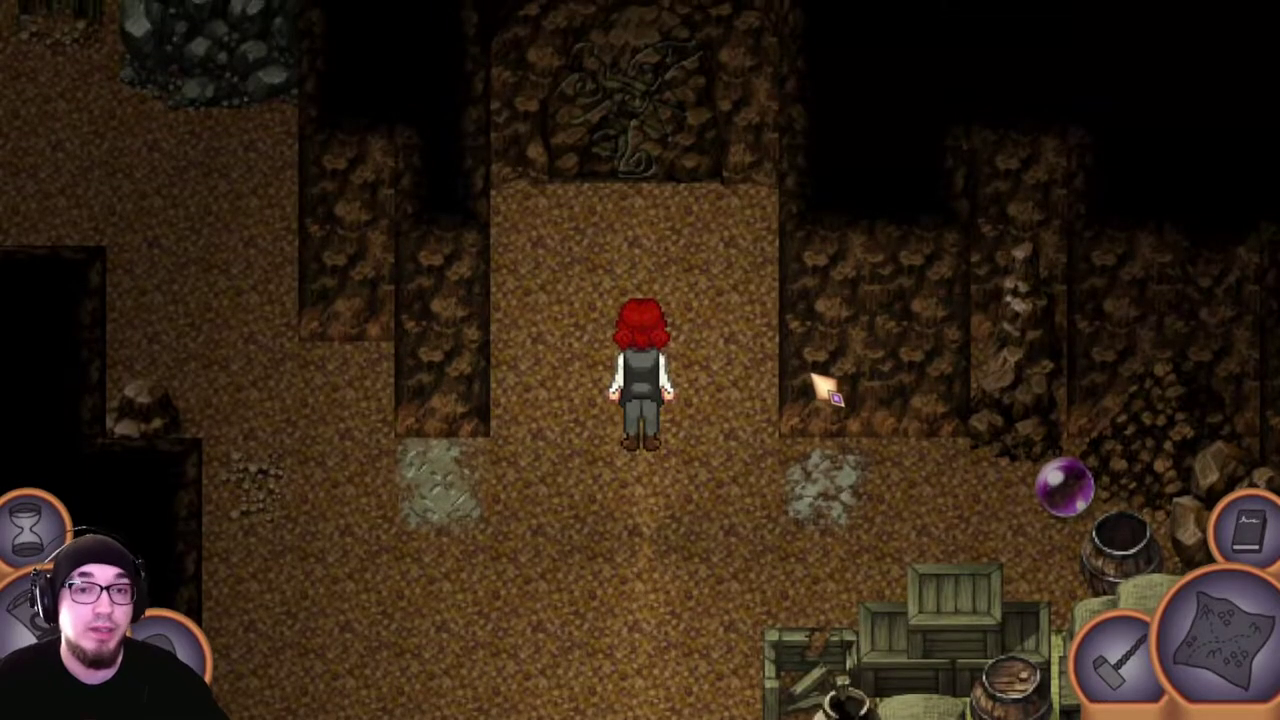
Walk the character to the rune door in the running game and inspect it.
key(Down)
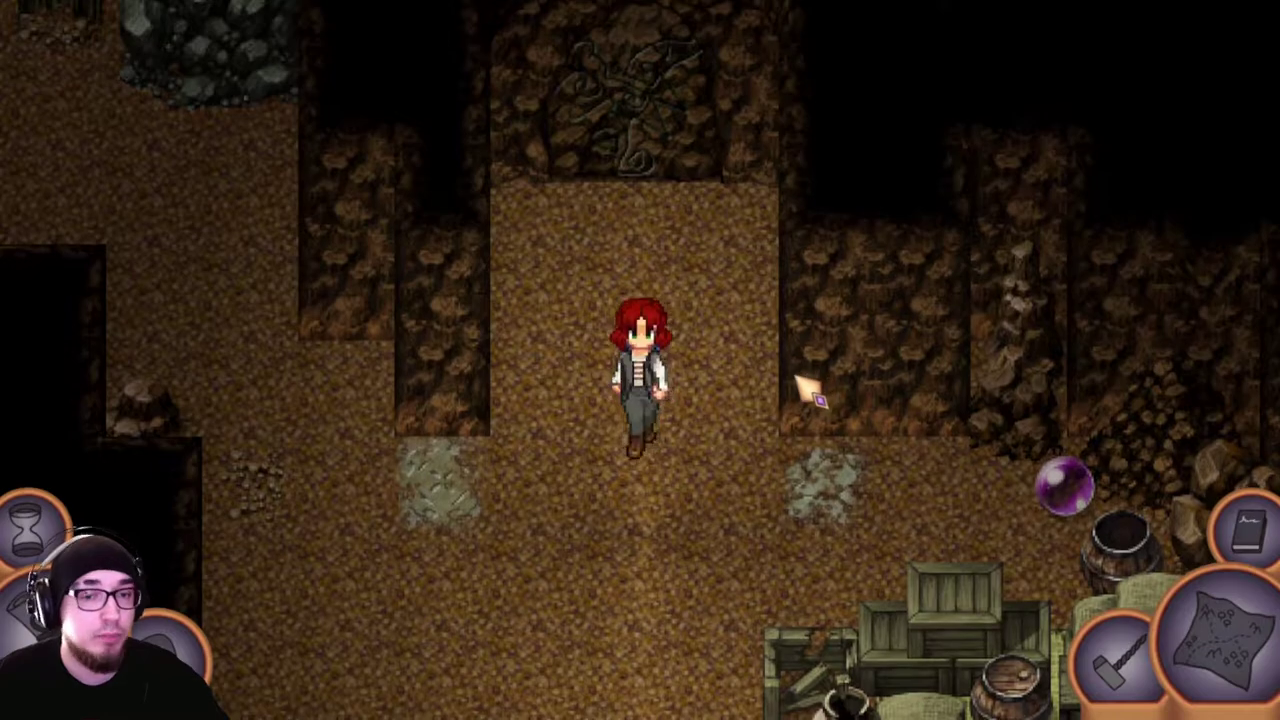
click(646, 231)
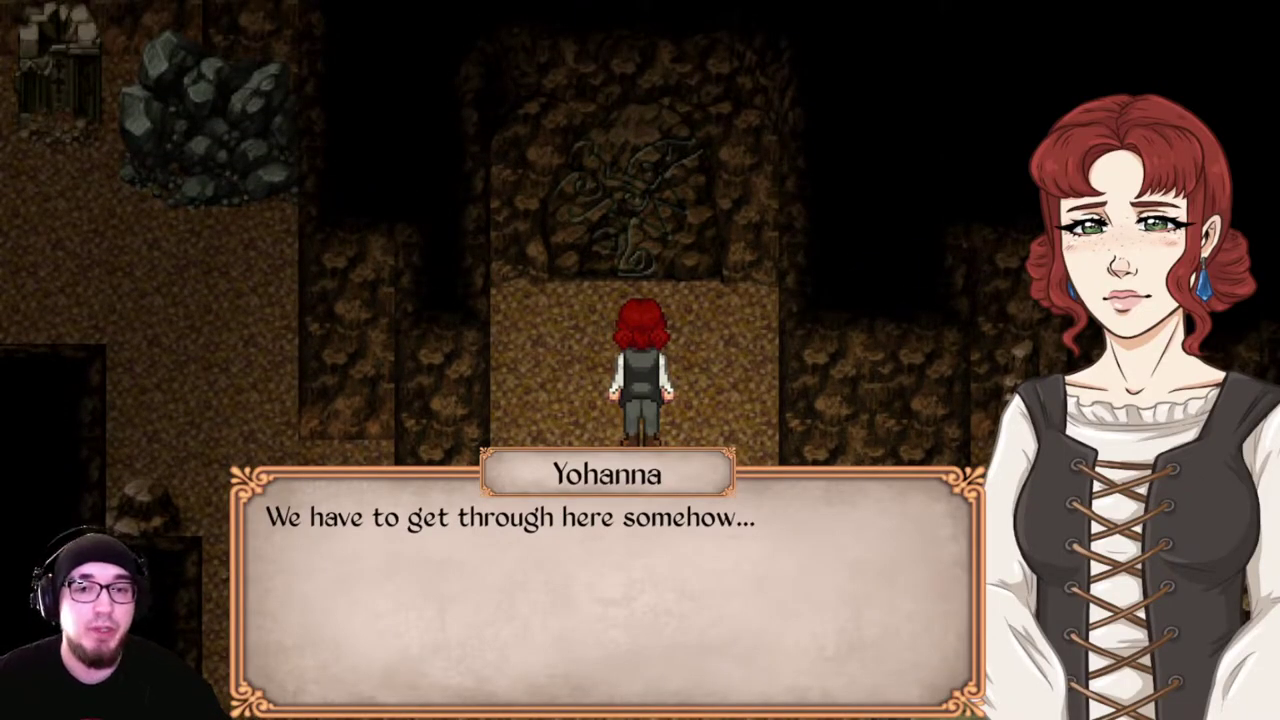
click(697, 314)
Walk to the table in the camp area and read the Stack of Papers.
key(Down)
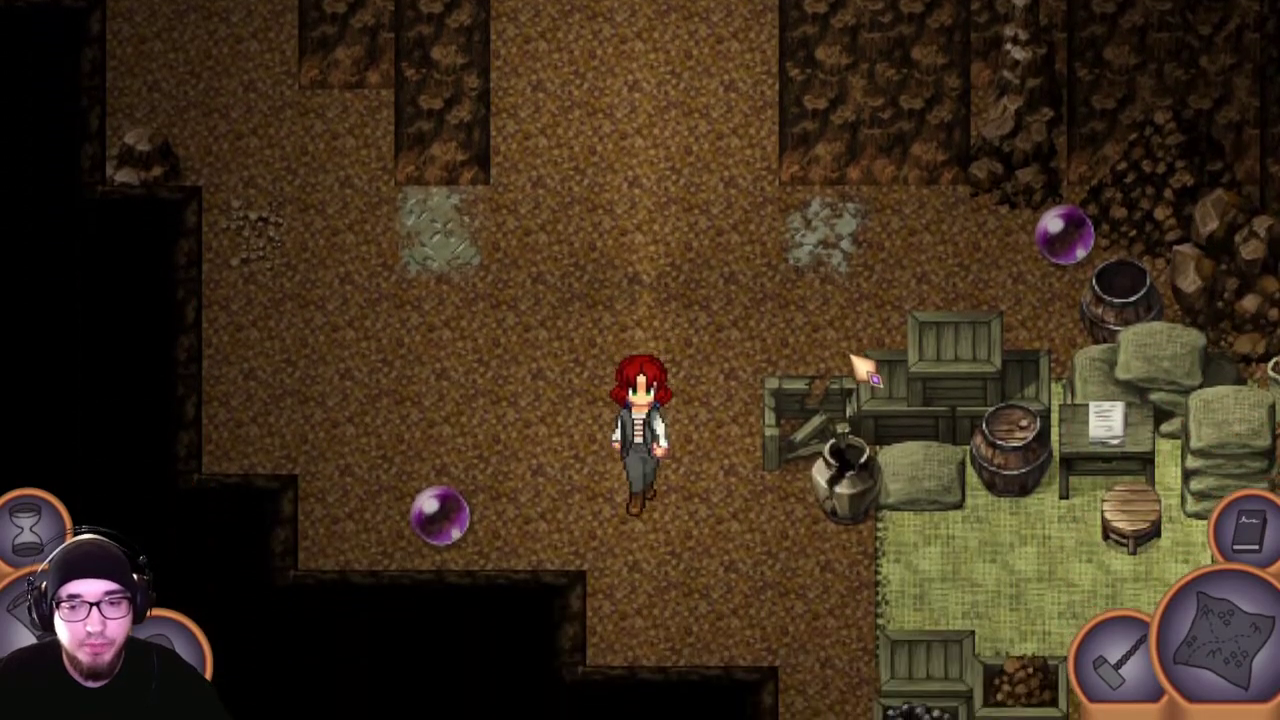
key(Right)
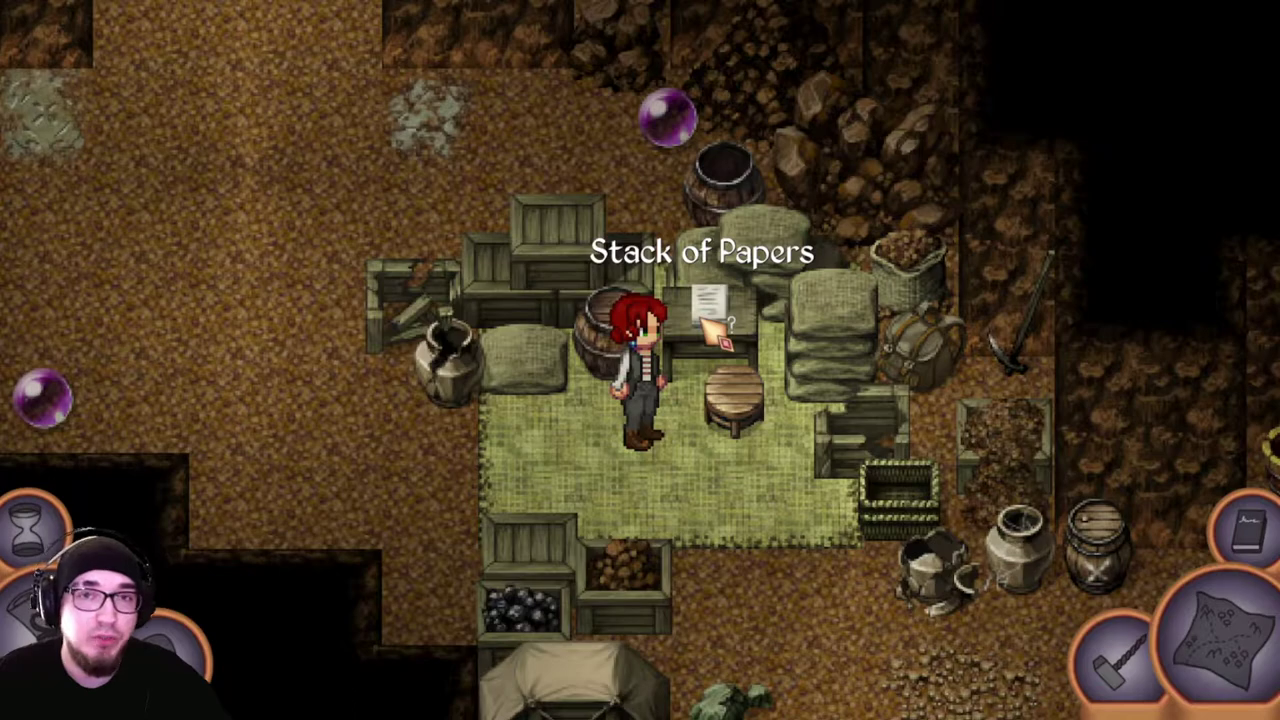
click(712, 326)
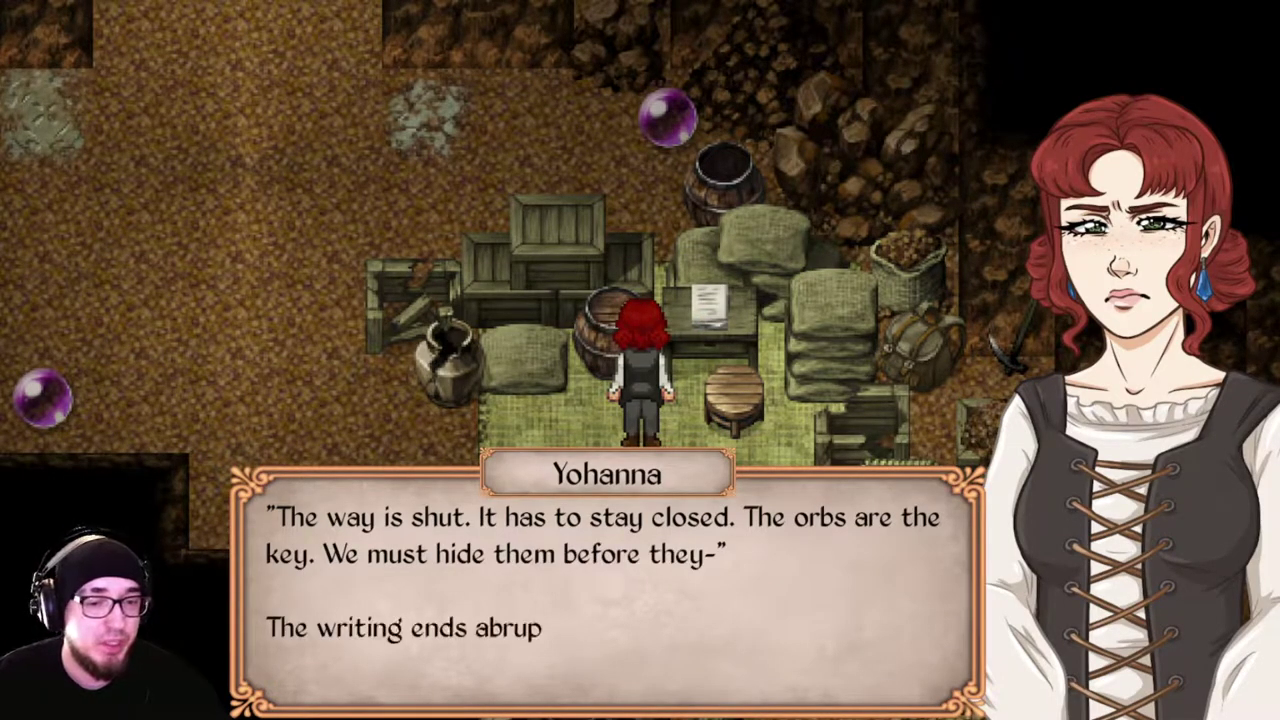
click(709, 334)
Walk to the lower purple orb, slide it up onto the stone plate, and head toward the second orb.
key(Left)
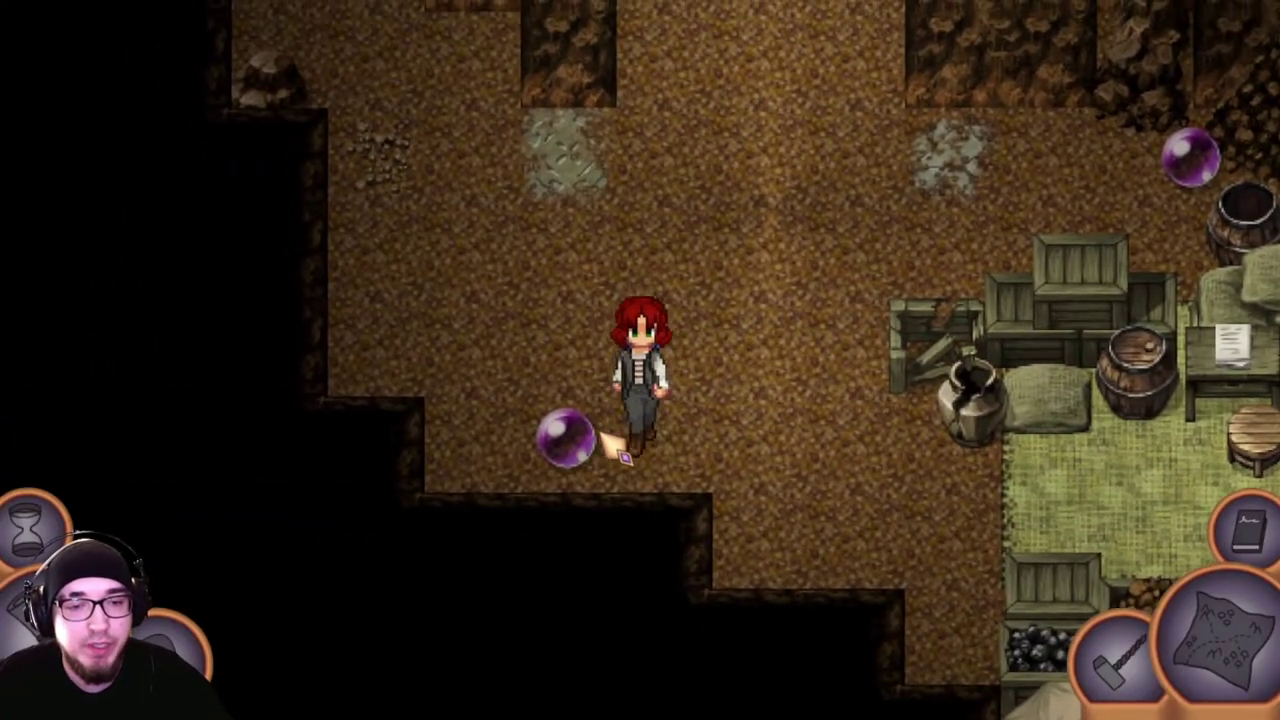
click(601, 433)
click(565, 440)
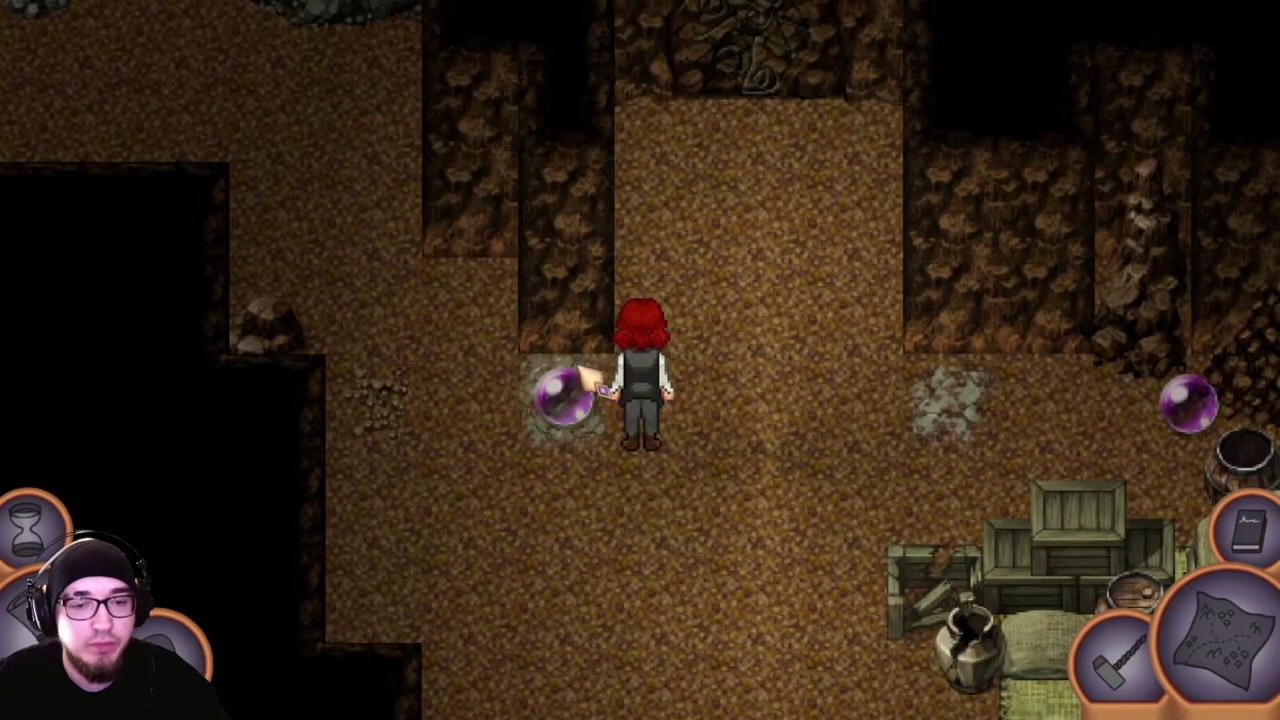
click(777, 354)
click(857, 354)
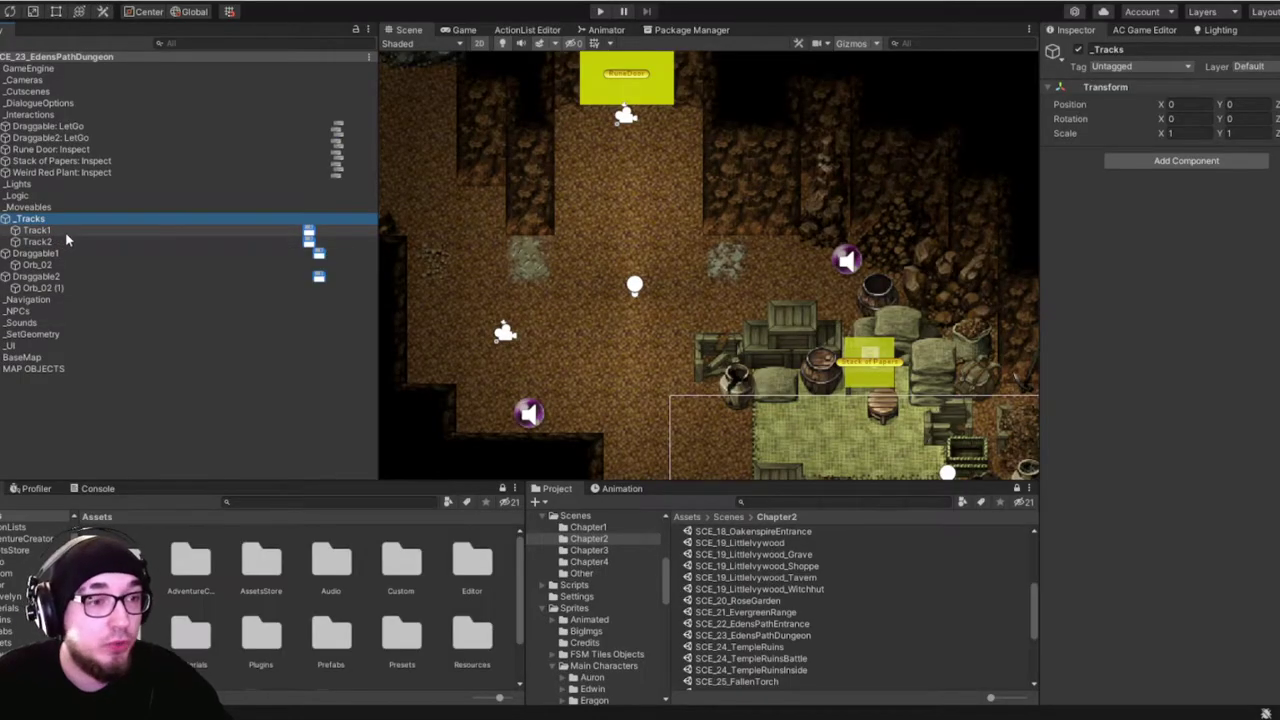
Compare the Track1 and Track2 settings and look up the Moveable prefabs in Adventure Creator's Scene manager.
click(37, 230)
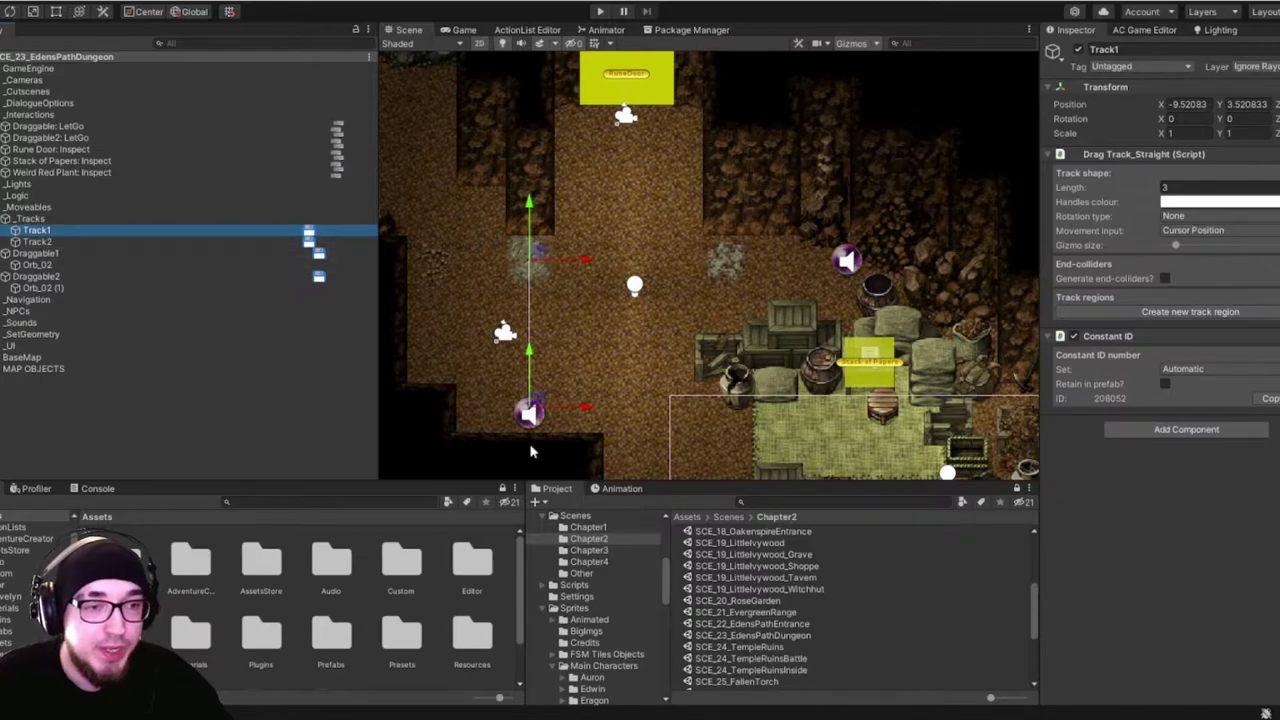
click(37, 242)
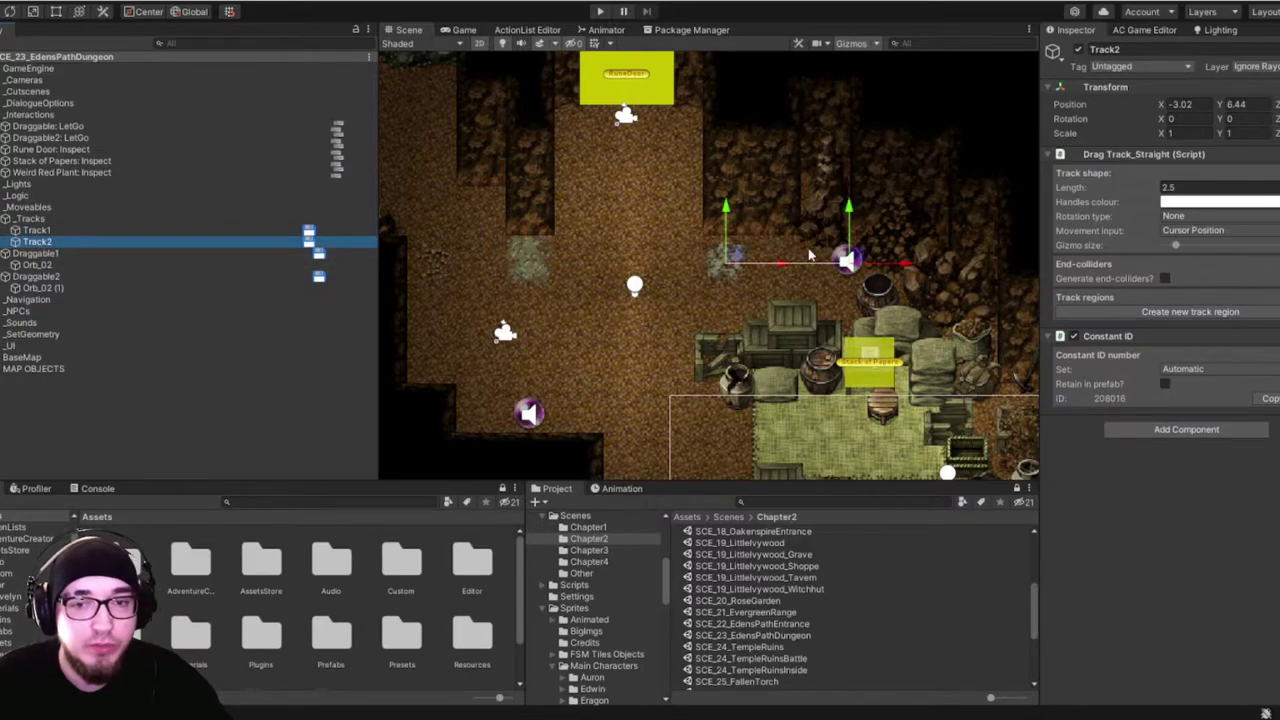
click(1140, 30)
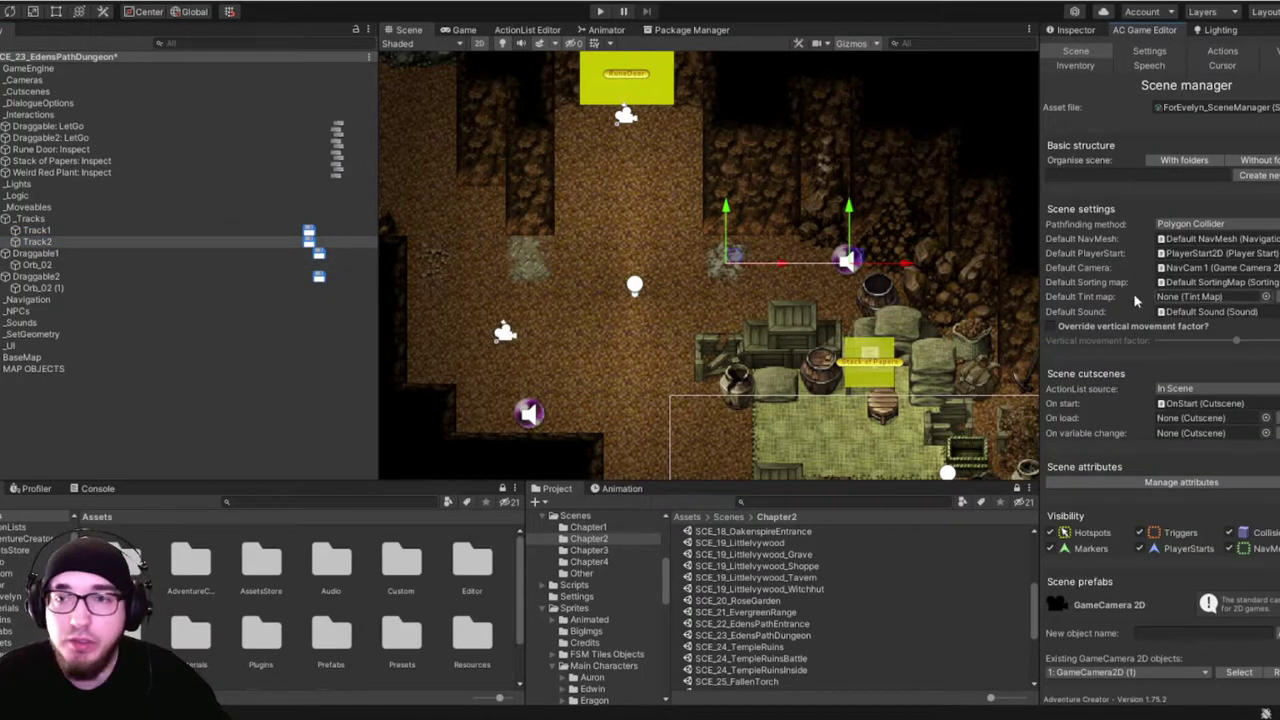
scroll(1129, 316, down, 5)
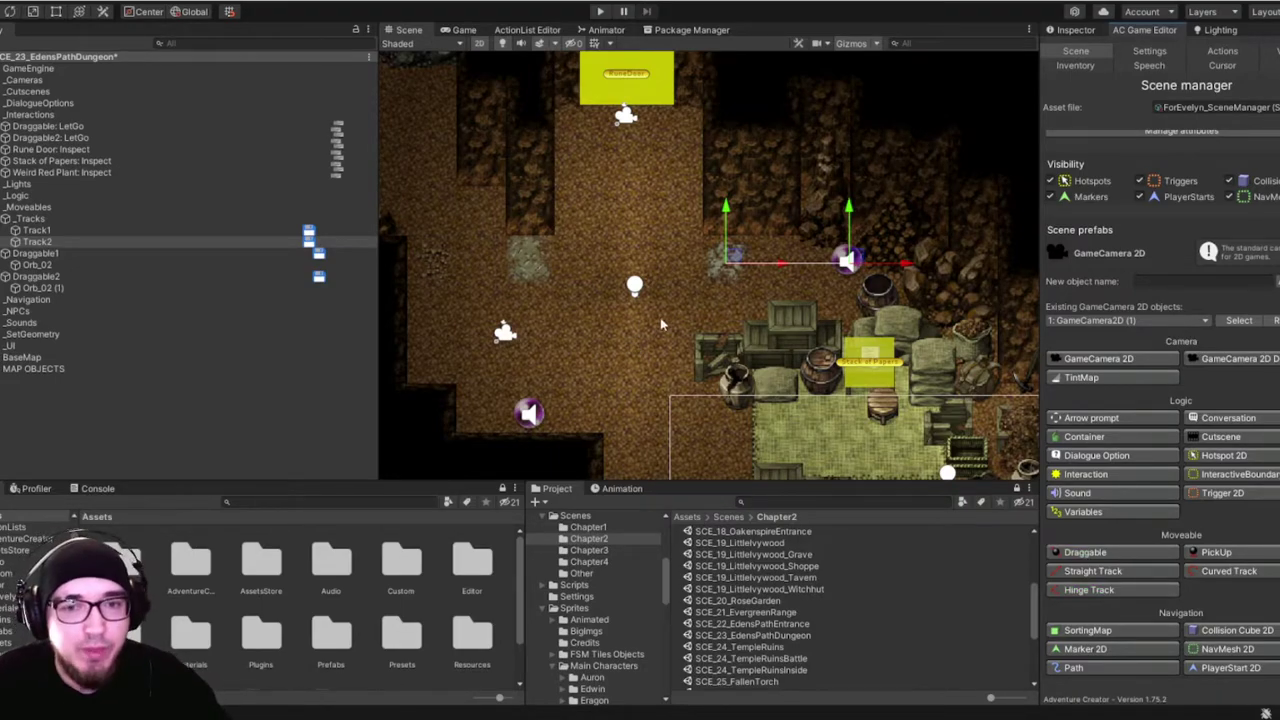
Examine Track2's straight path between the stone plate and its orb in the scene.
middle_drag(690, 318, 654, 391)
scroll(735, 364, up, 12)
scroll(752, 399, up, 1)
middle_drag(750, 400, 733, 399)
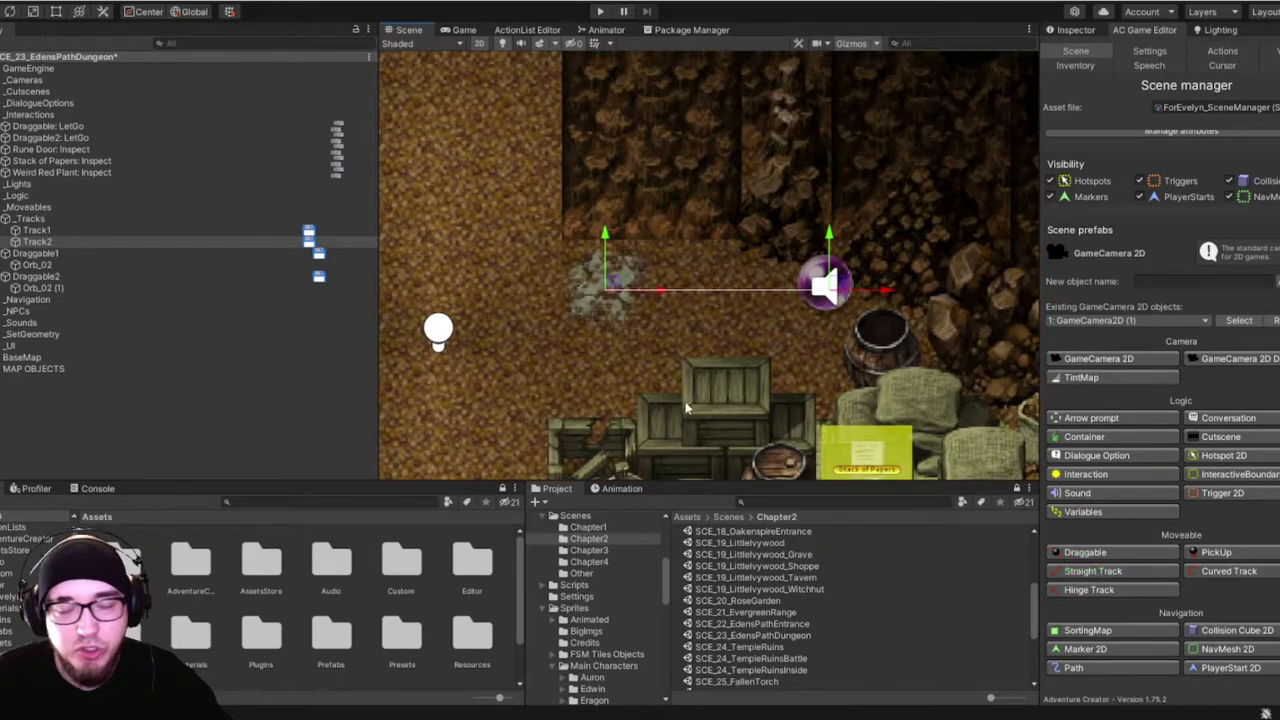
middle_drag(648, 360, 604, 340)
Examine Track1's path in the scene and review its Rotation type and Movement input options without changing them.
double_click(160, 231)
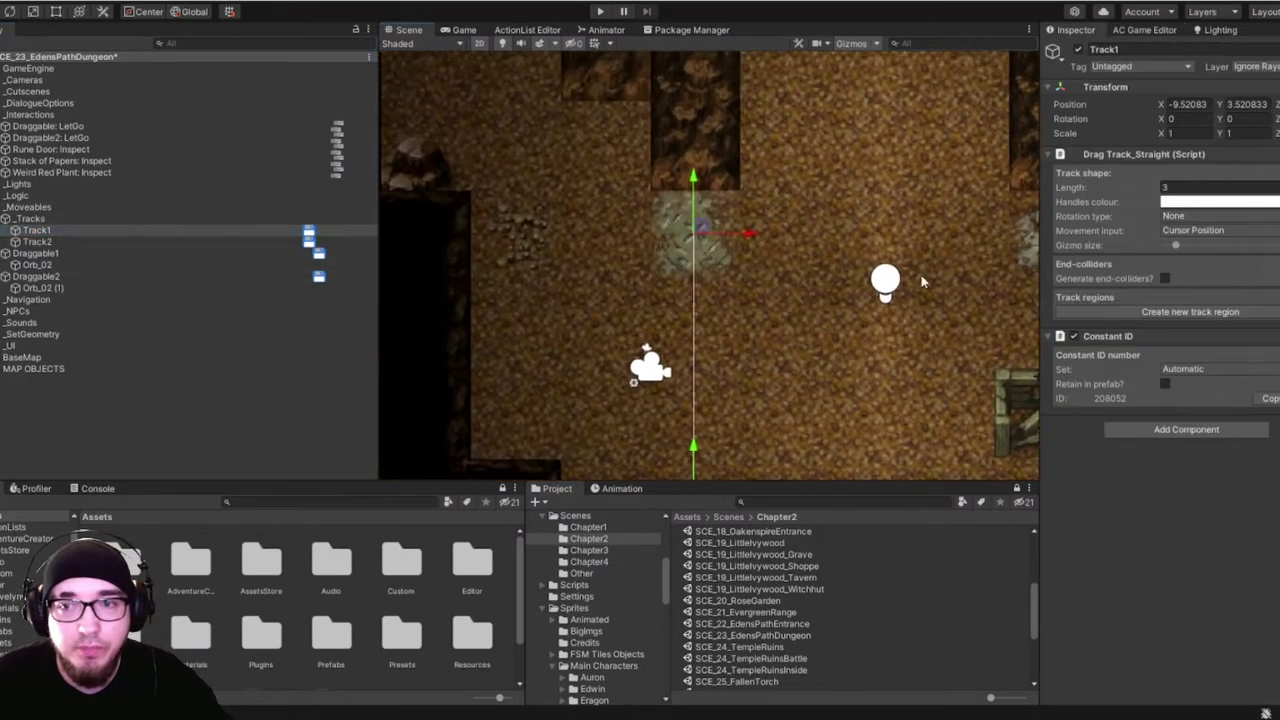
middle_drag(593, 181, 580, 201)
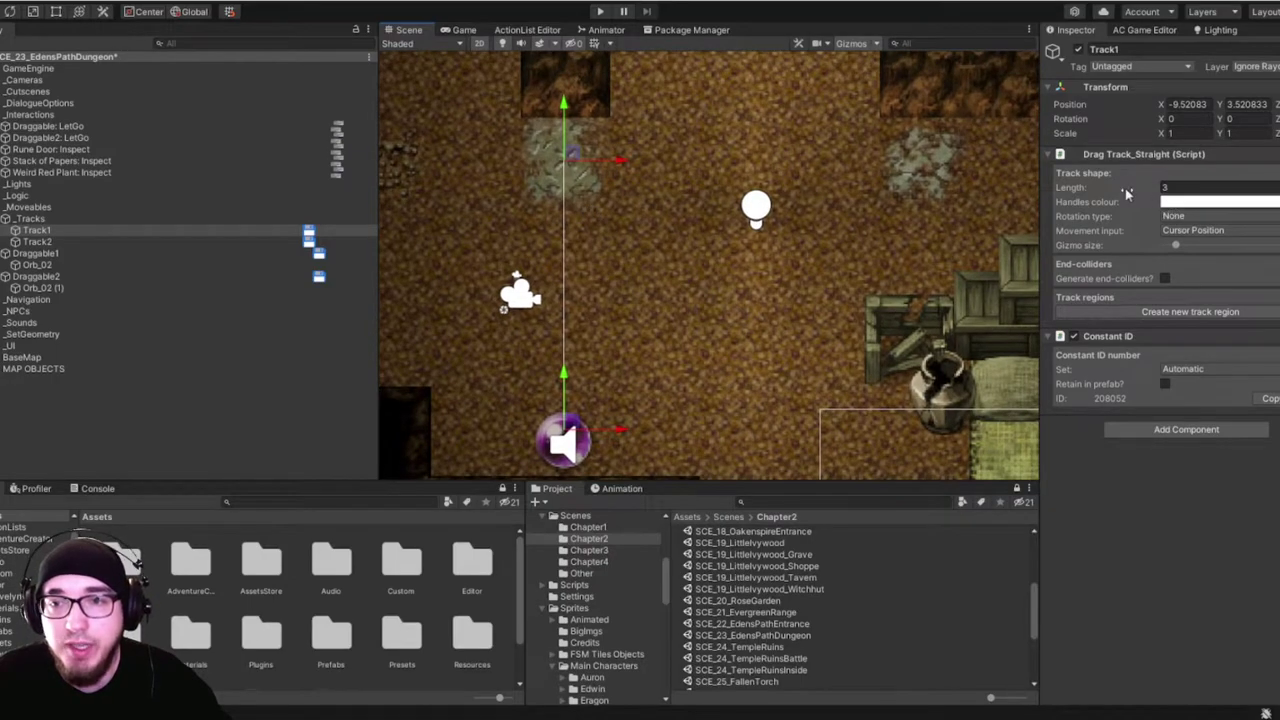
click(1181, 217)
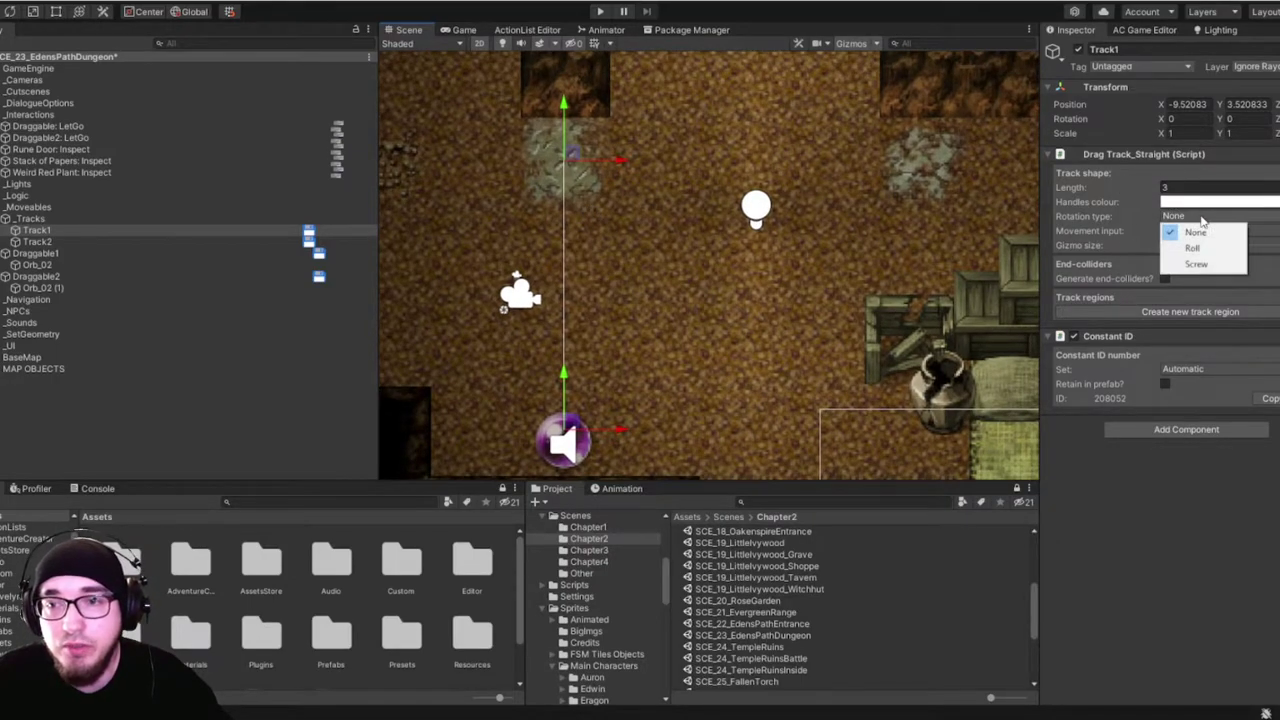
click(1099, 229)
click(1218, 231)
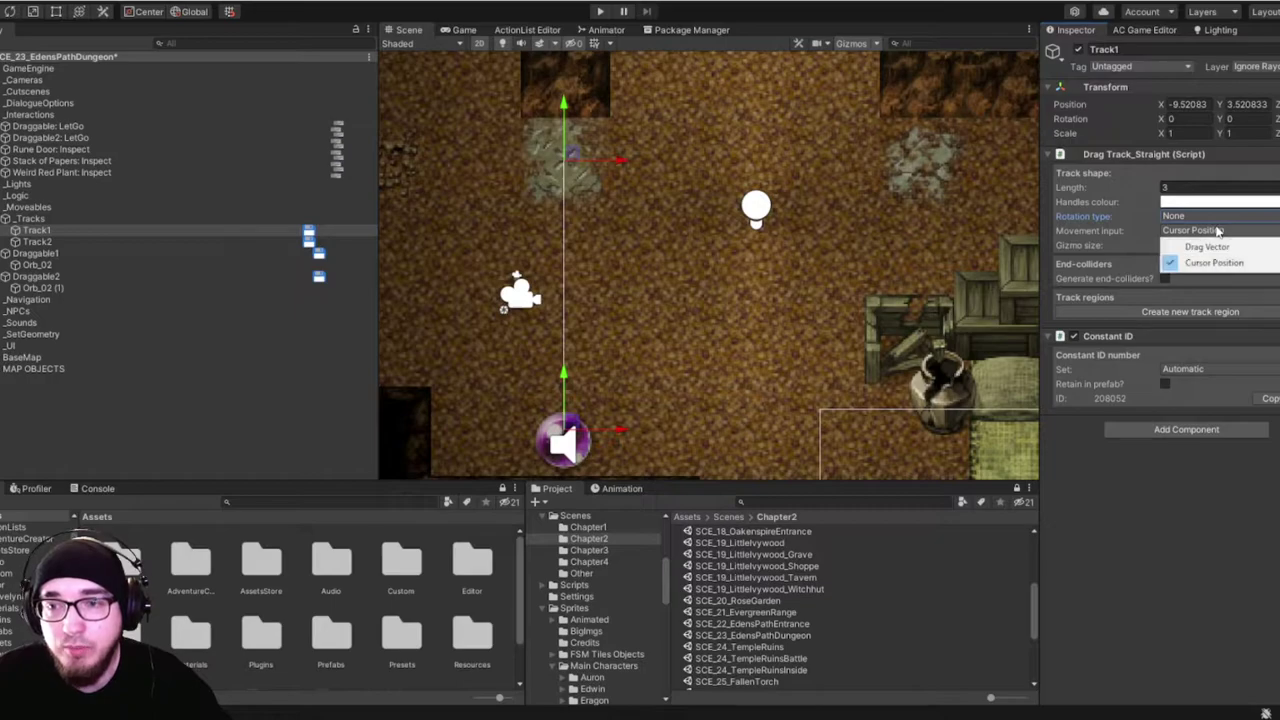
click(1146, 236)
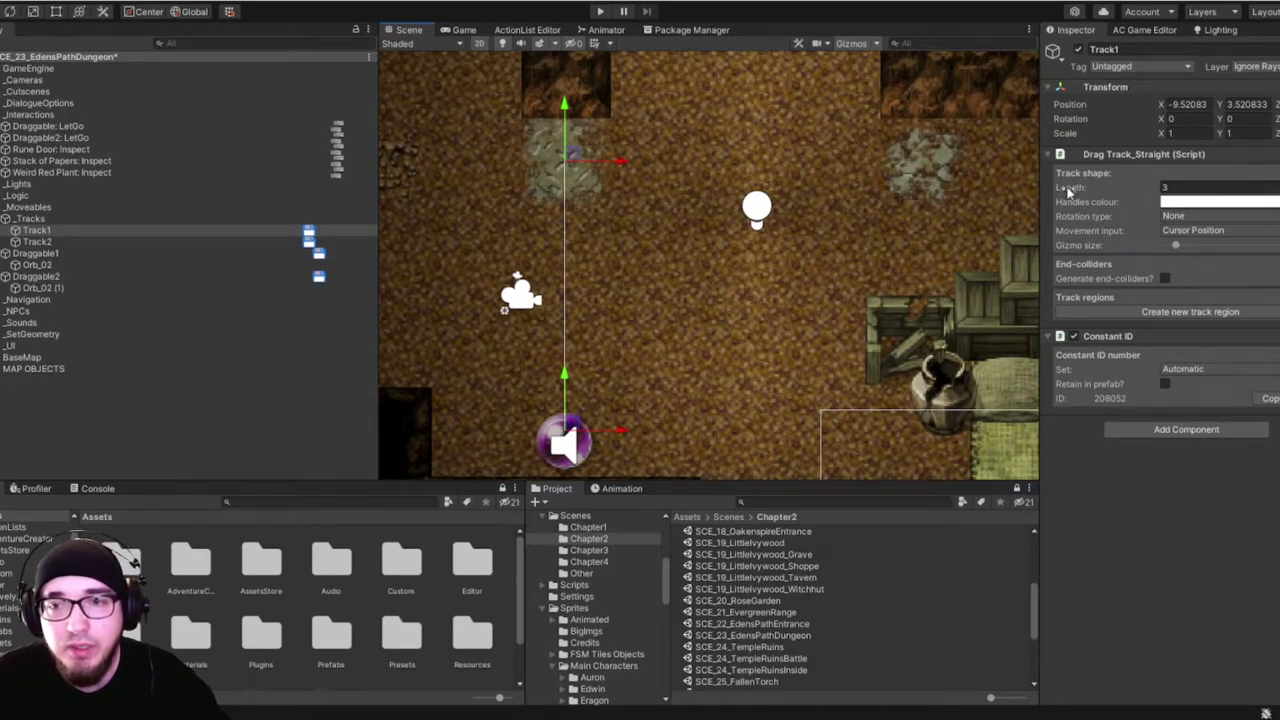
click(1200, 217)
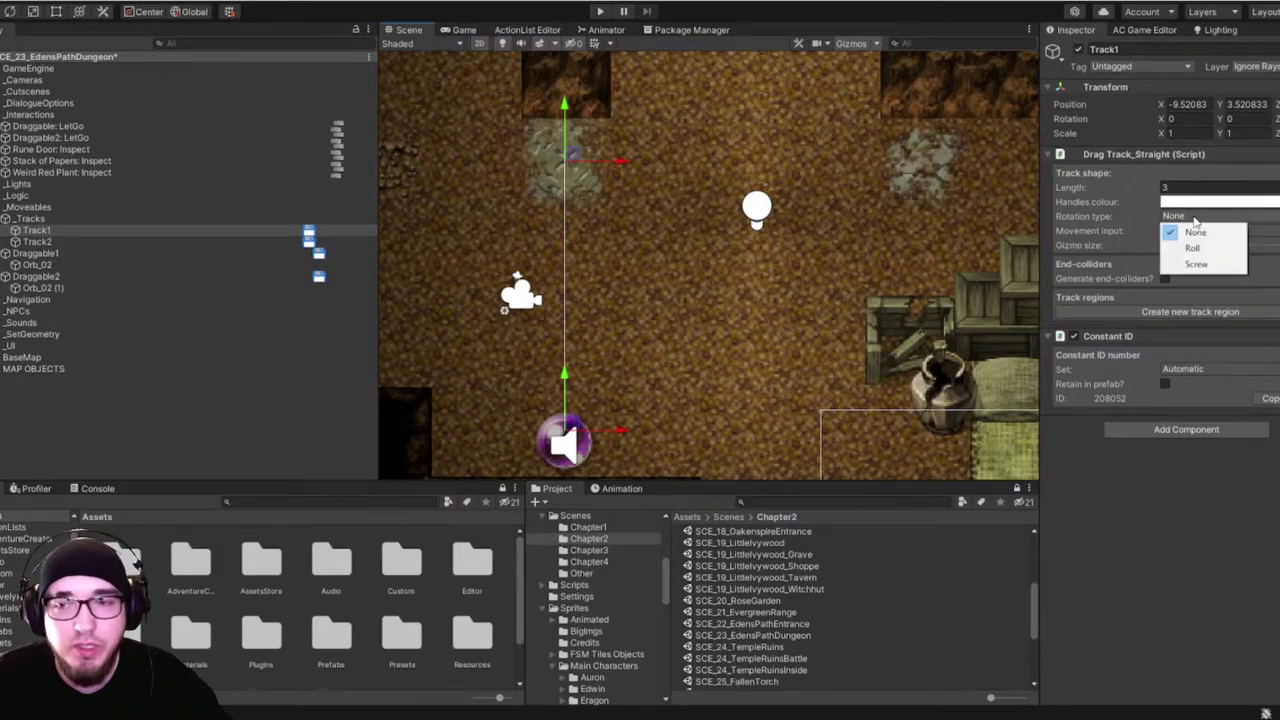
click(1194, 219)
Select the Draggable1 orb and examine its Sphere Collider in the scene and its component settings.
click(564, 441)
middle_drag(664, 372, 725, 284)
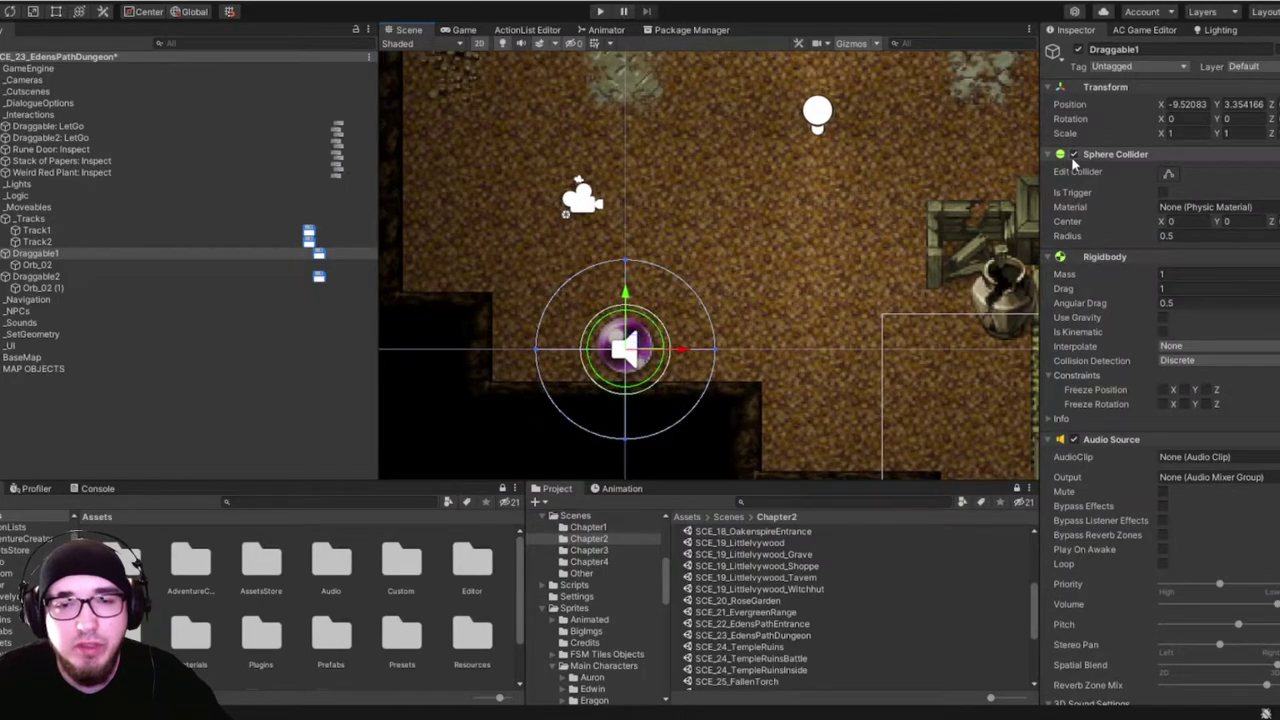
scroll(535, 445, down, 3)
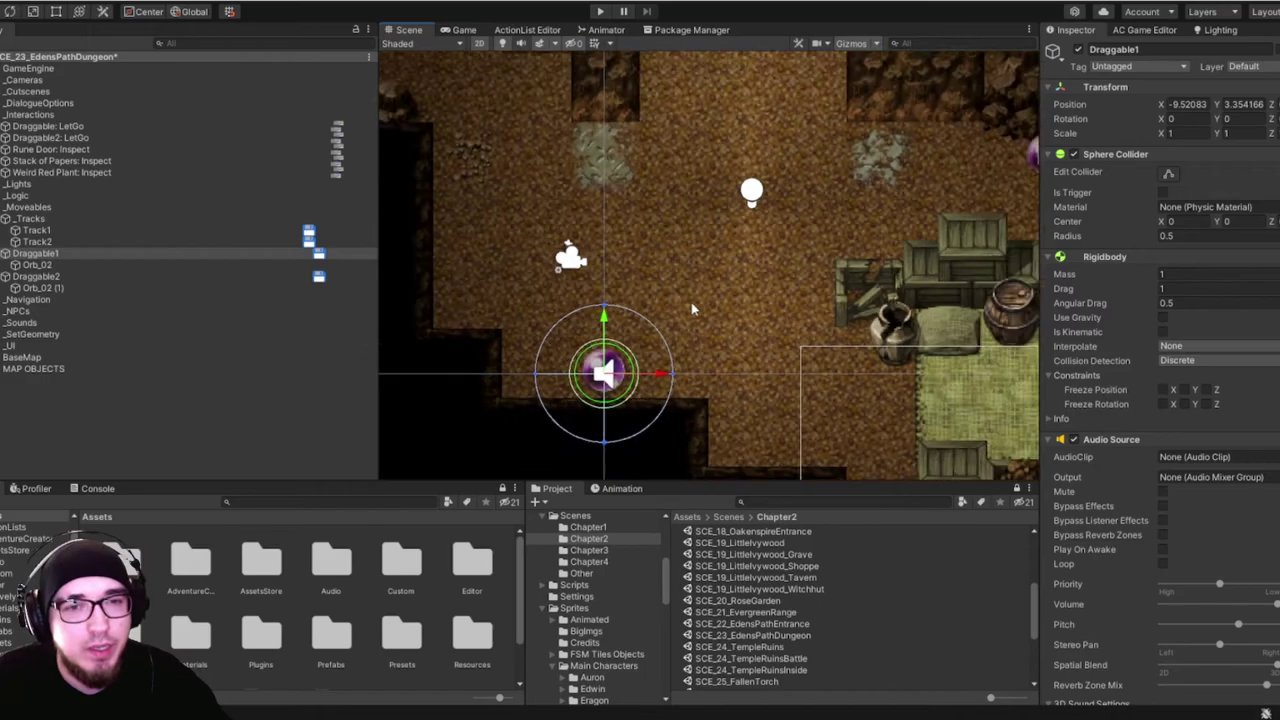
scroll(691, 308, up, 3)
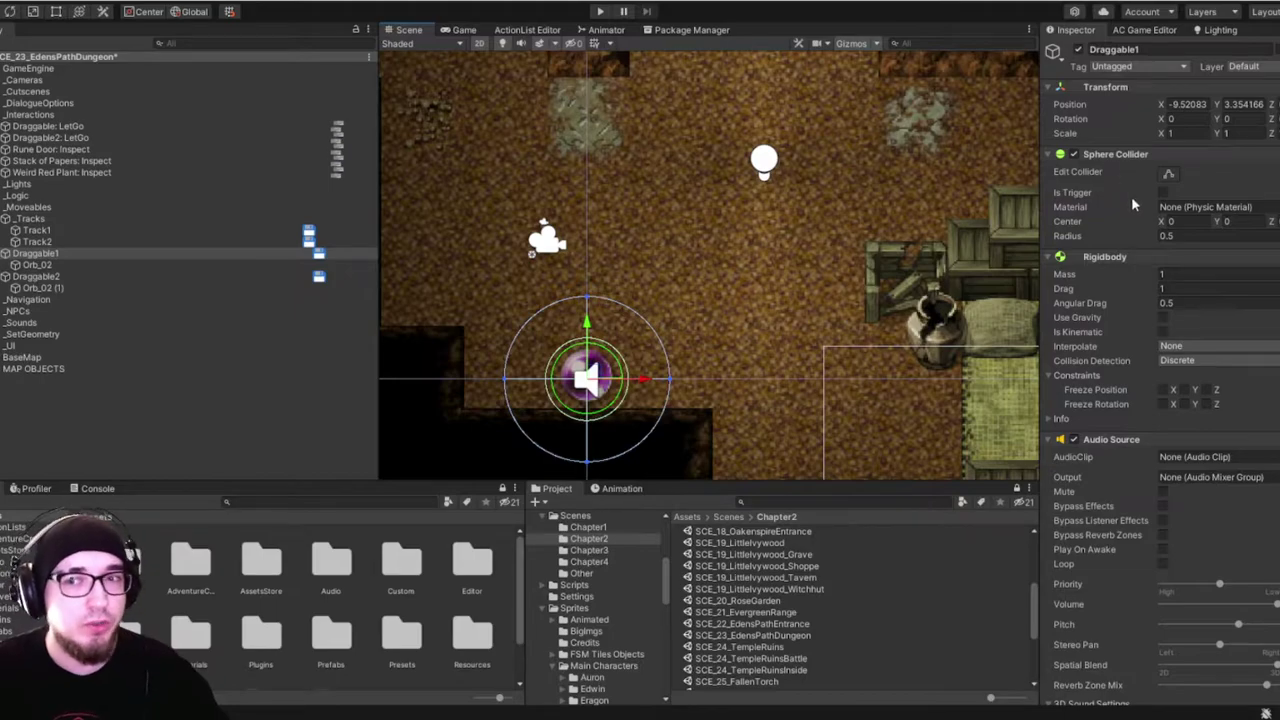
scroll(1142, 211, down, 3)
scroll(1138, 212, up, 3)
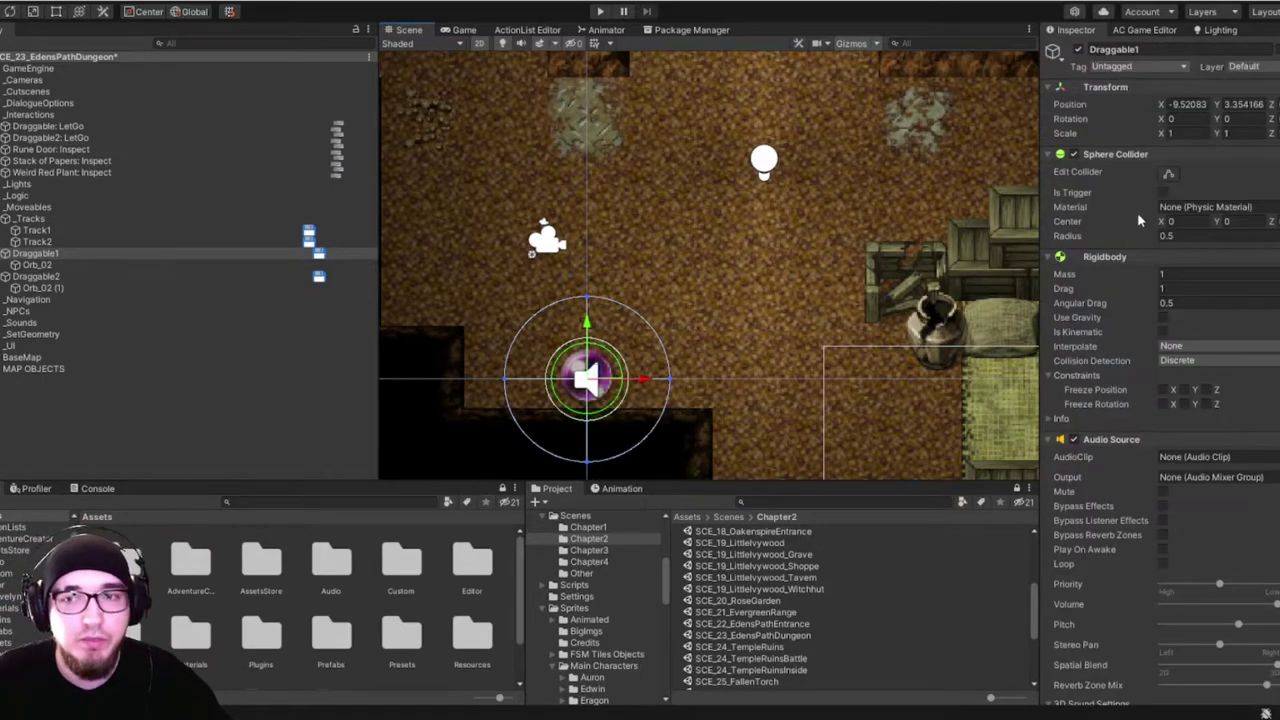
click(95, 488)
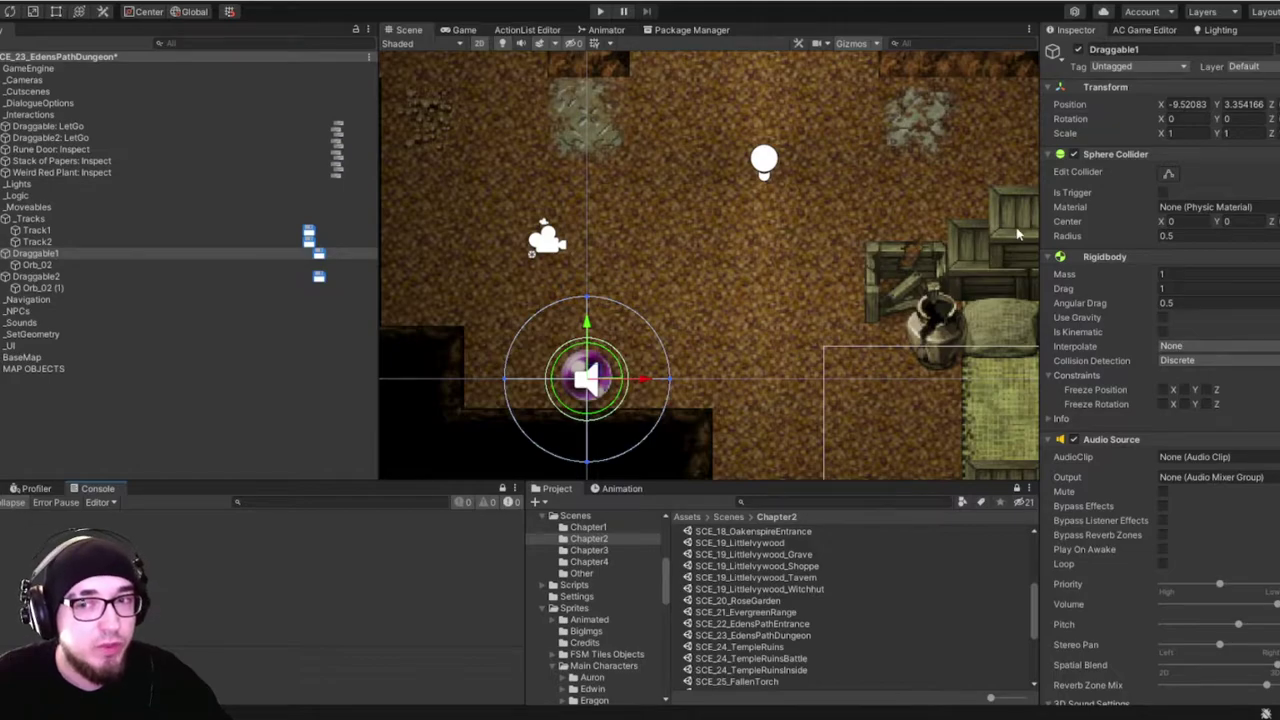
middle_drag(781, 238, 779, 246)
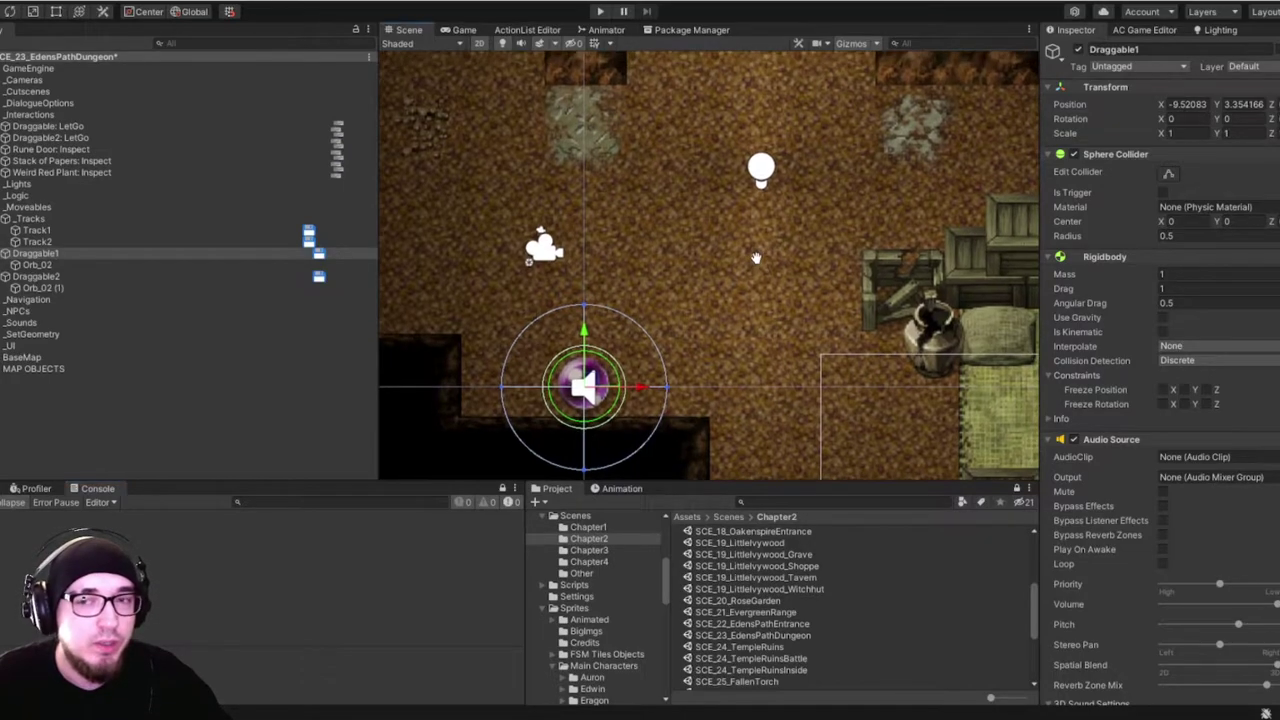
Switch Draggable1's Sphere Collider off and back on.
click(1075, 156)
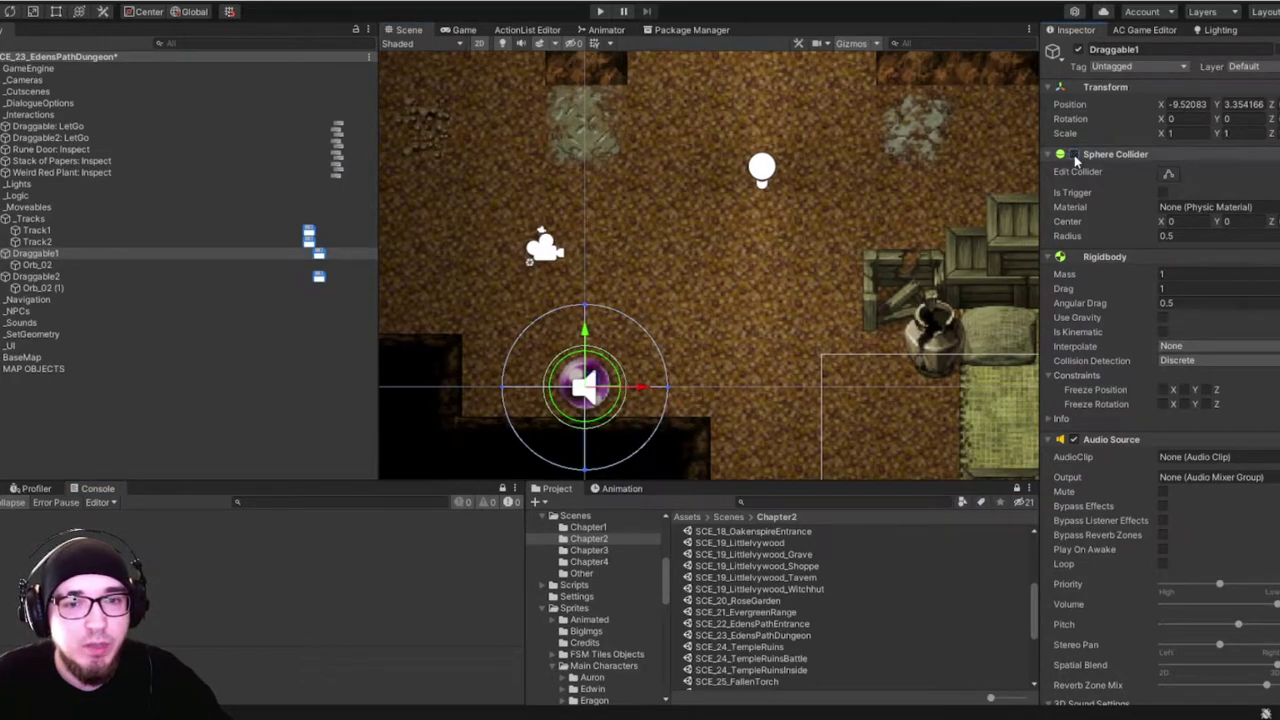
click(1074, 155)
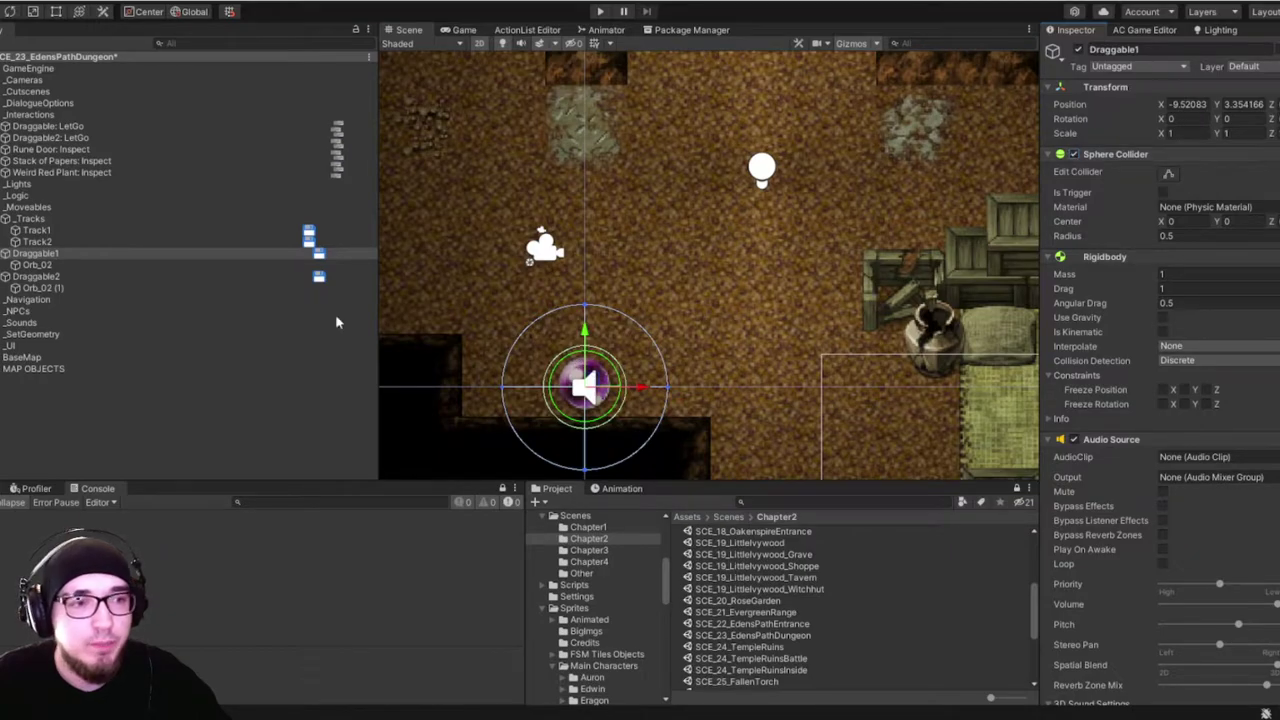
click(8, 489)
scroll(1121, 300, down, 4)
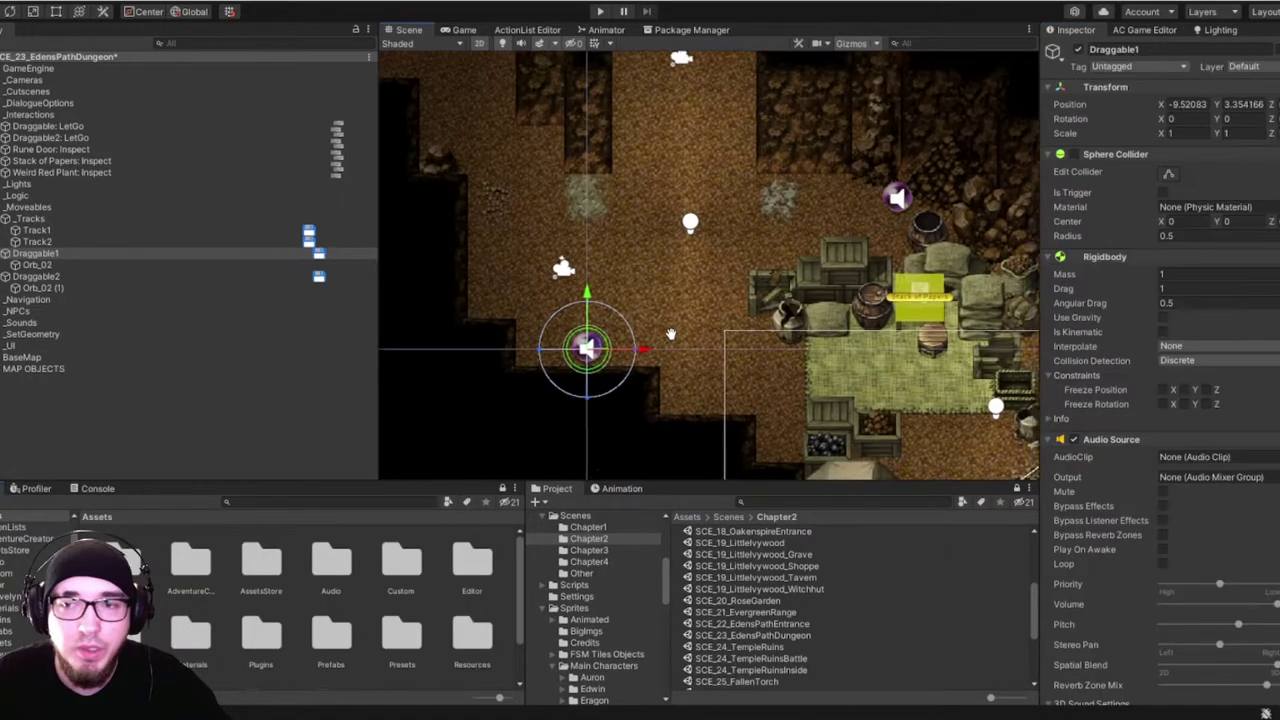
middle_drag(958, 223, 966, 217)
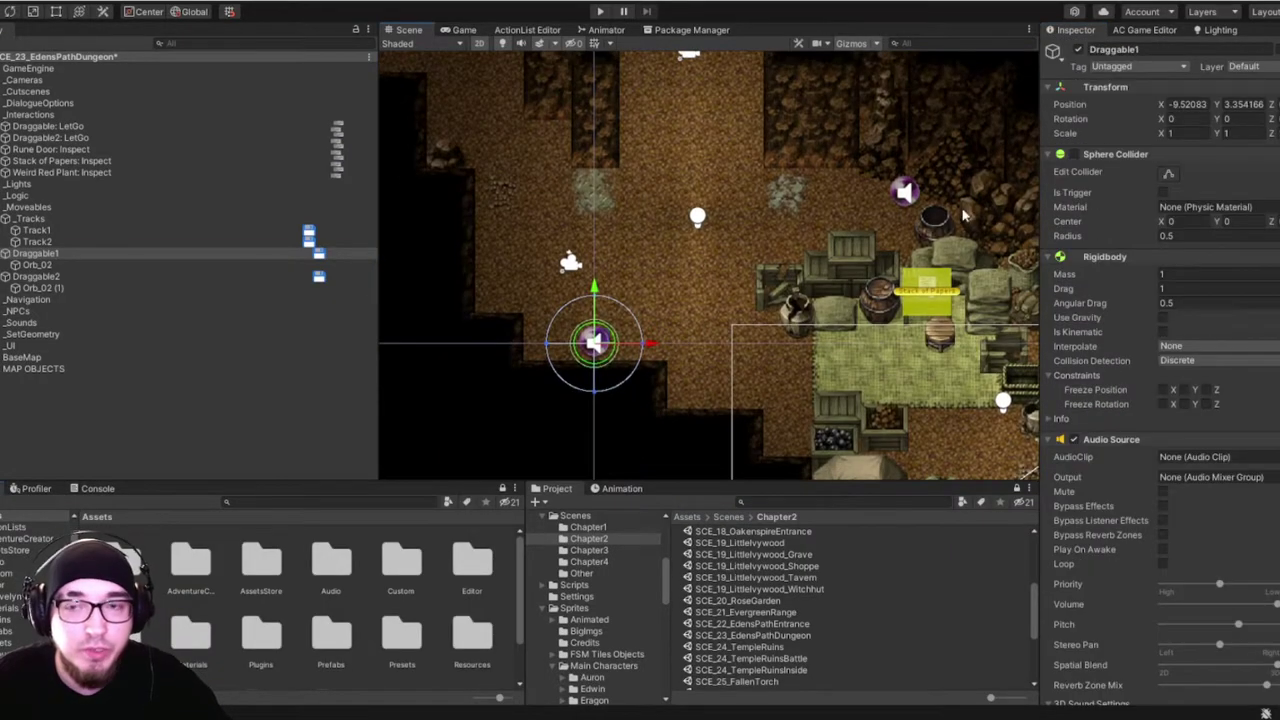
right_click(1071, 160)
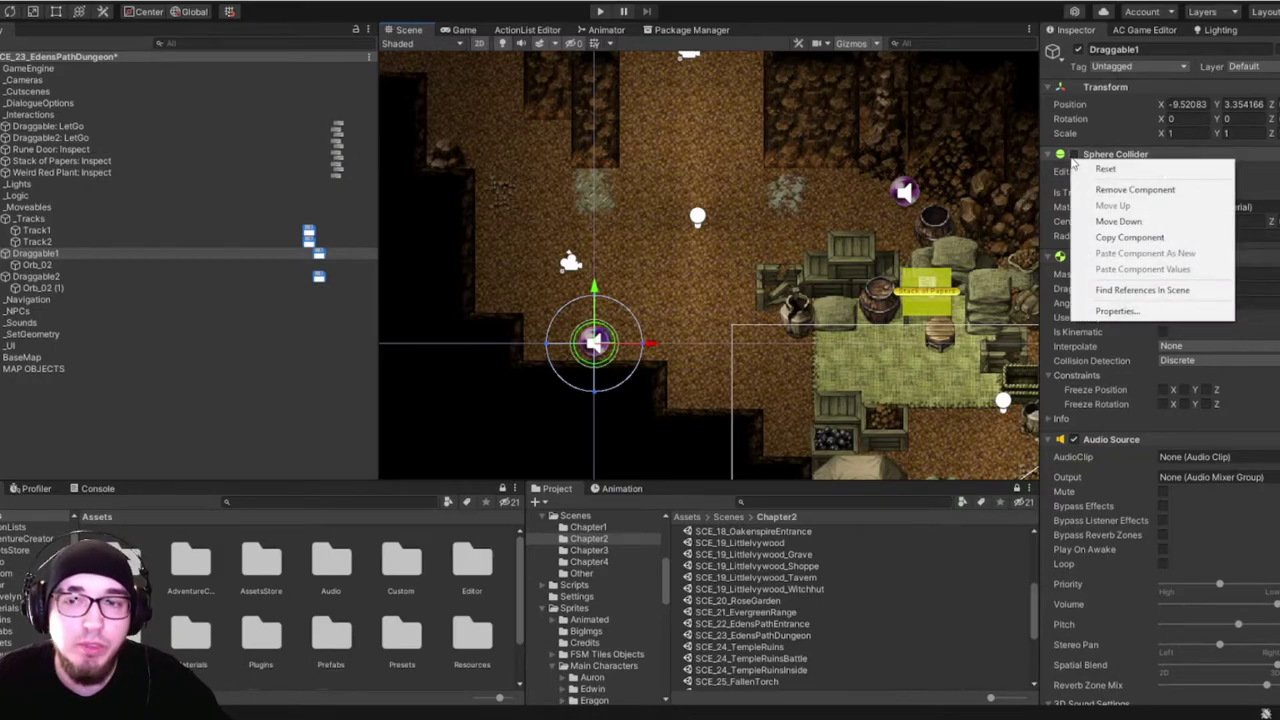
click(1074, 158)
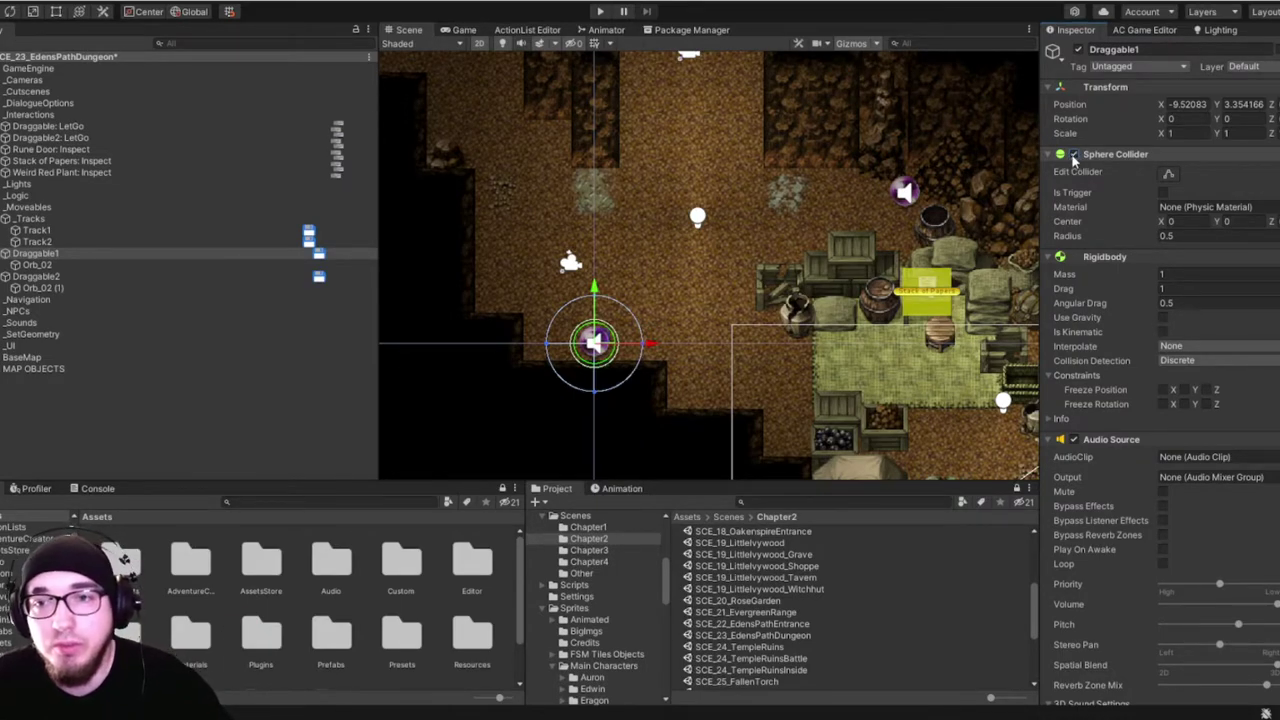
Examine the drag settings of Draggable1's Draggable component, including the available Drag mode options.
scroll(502, 400, up, 4)
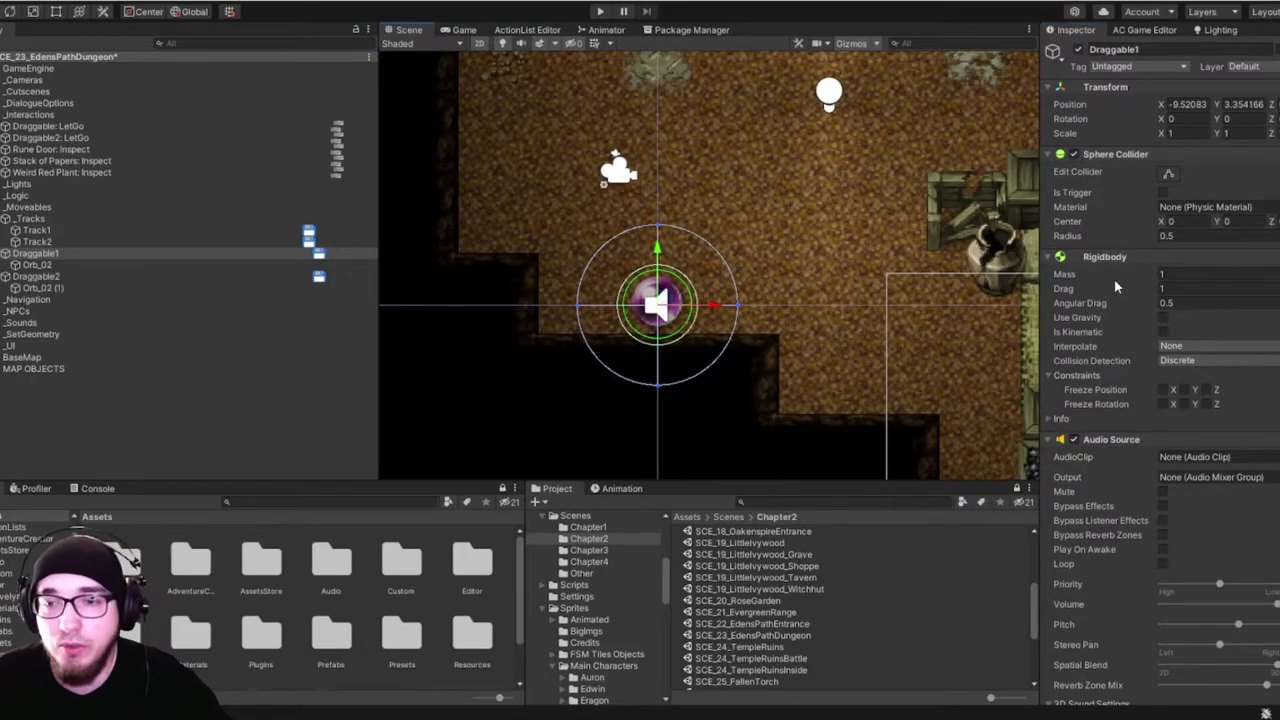
scroll(1114, 278, down, 10)
scroll(1120, 329, up, 8)
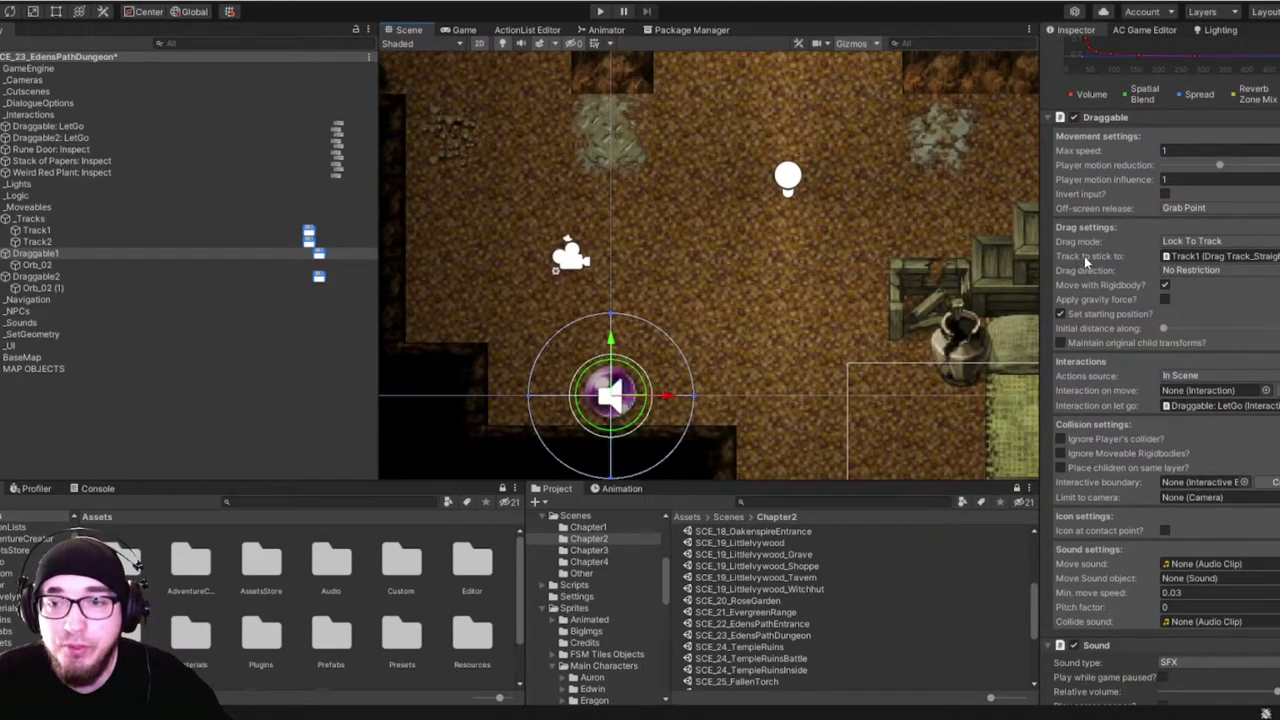
click(1220, 241)
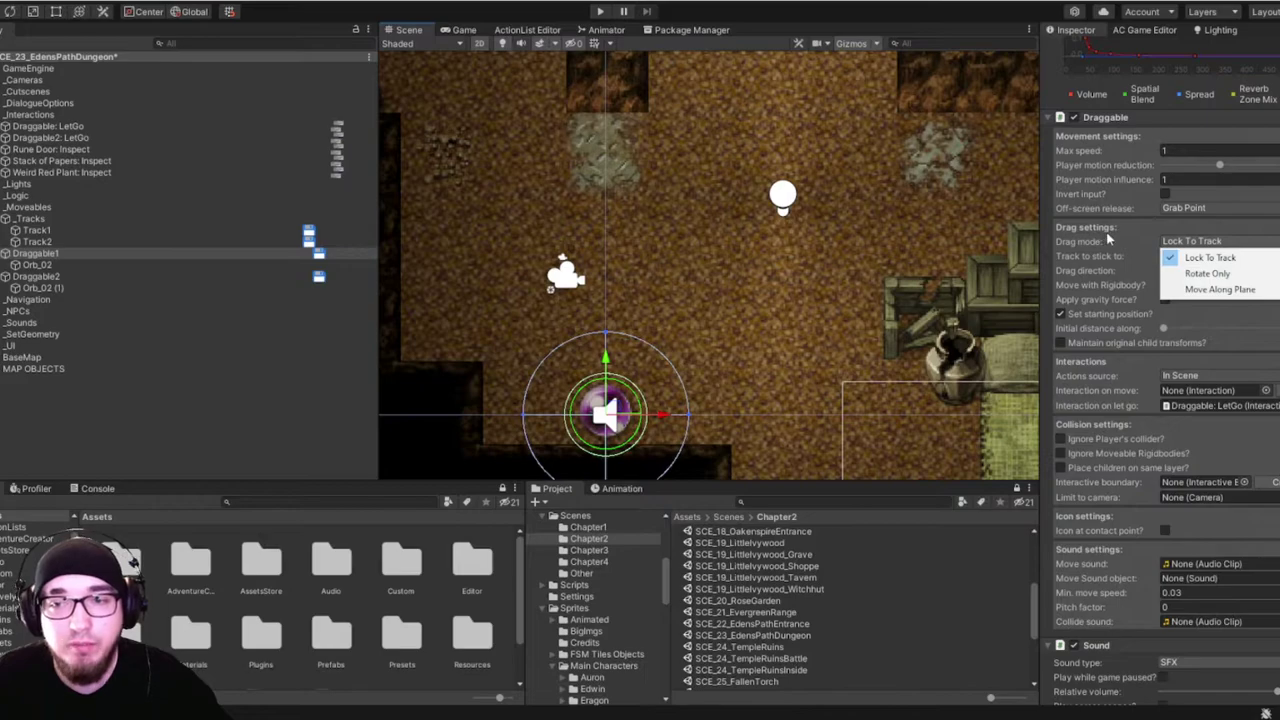
click(1210, 270)
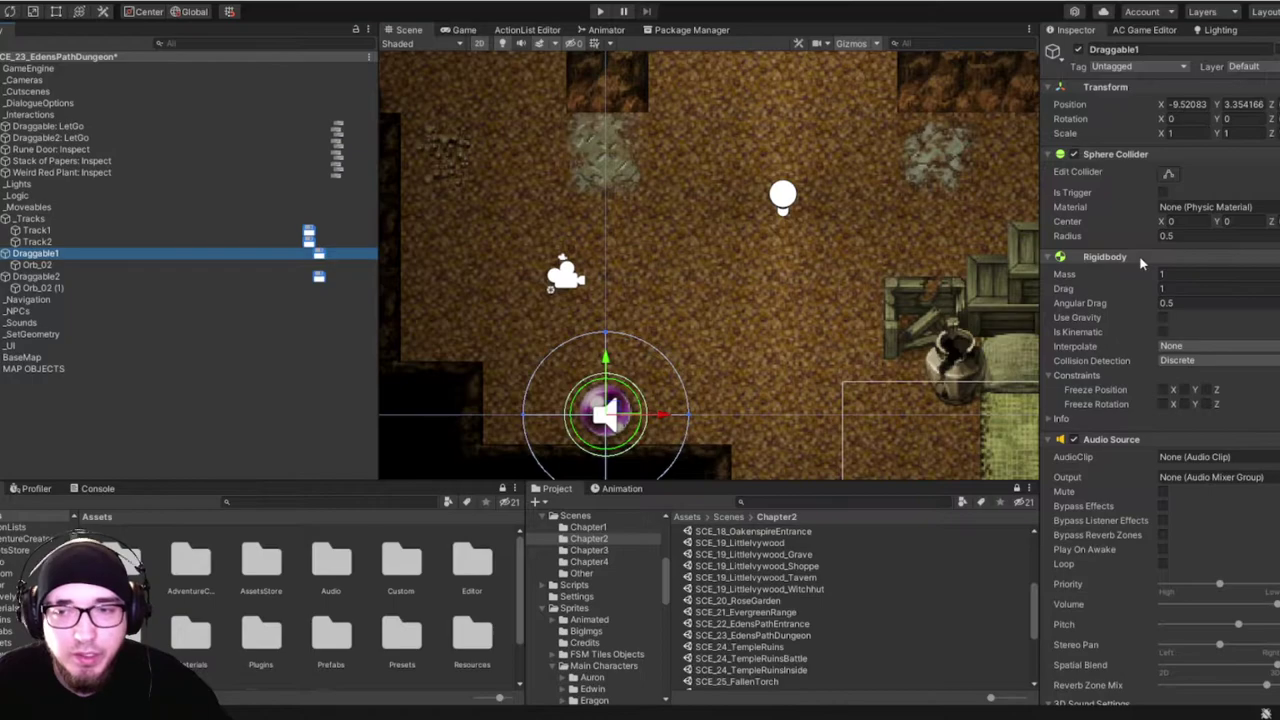
Review Draggable1's components, then open the action list of its Draggable: LetGo interaction and examine the track position checks.
scroll(1134, 278, down, 15)
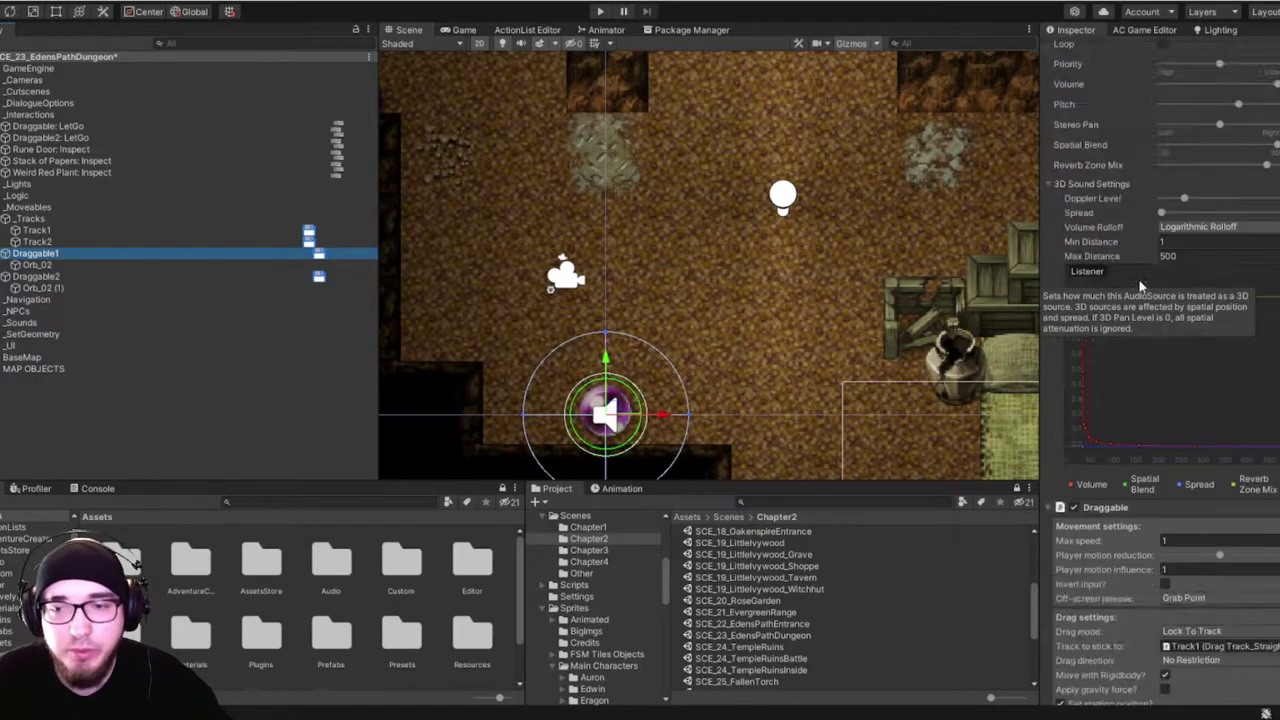
scroll(1128, 286, up, 15)
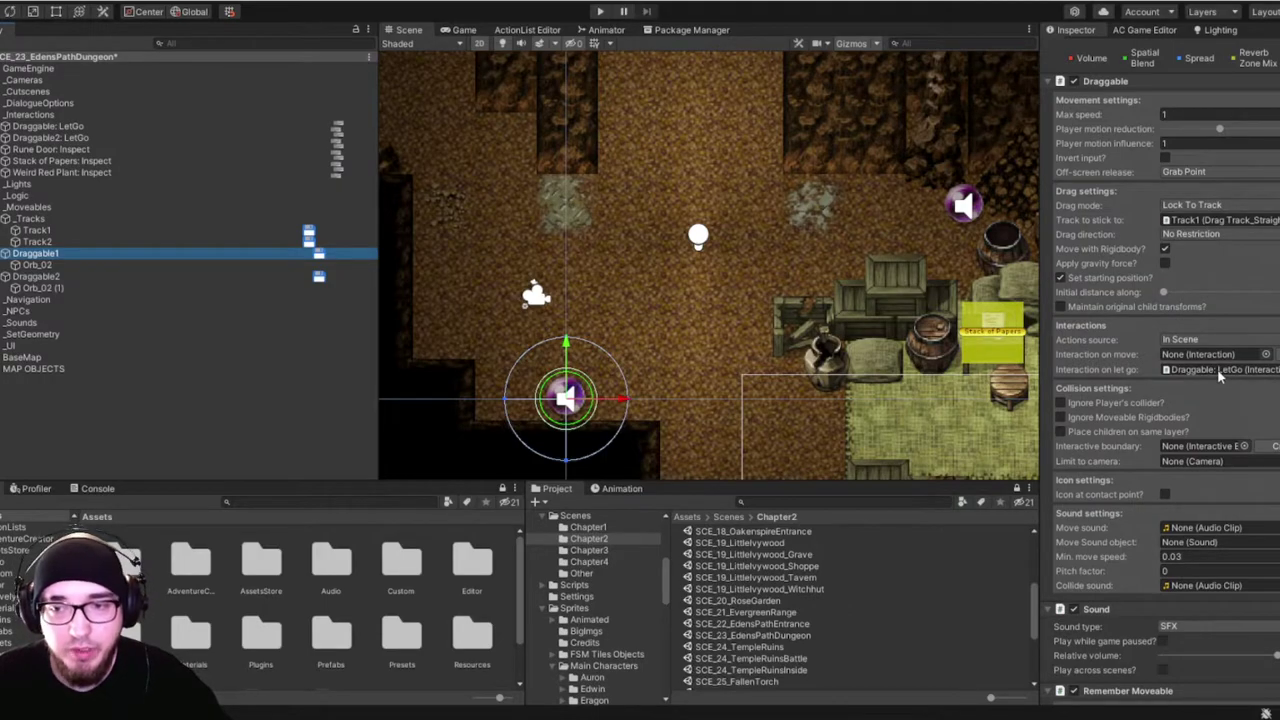
click(1175, 372)
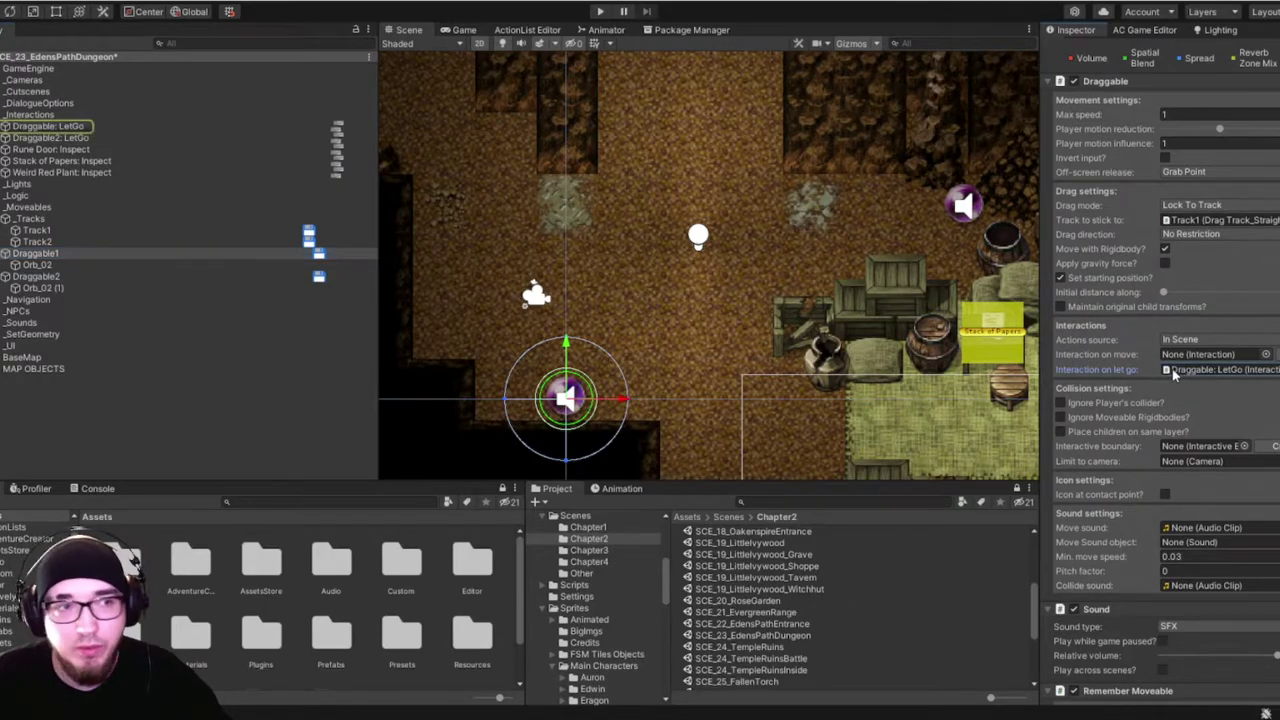
click(338, 130)
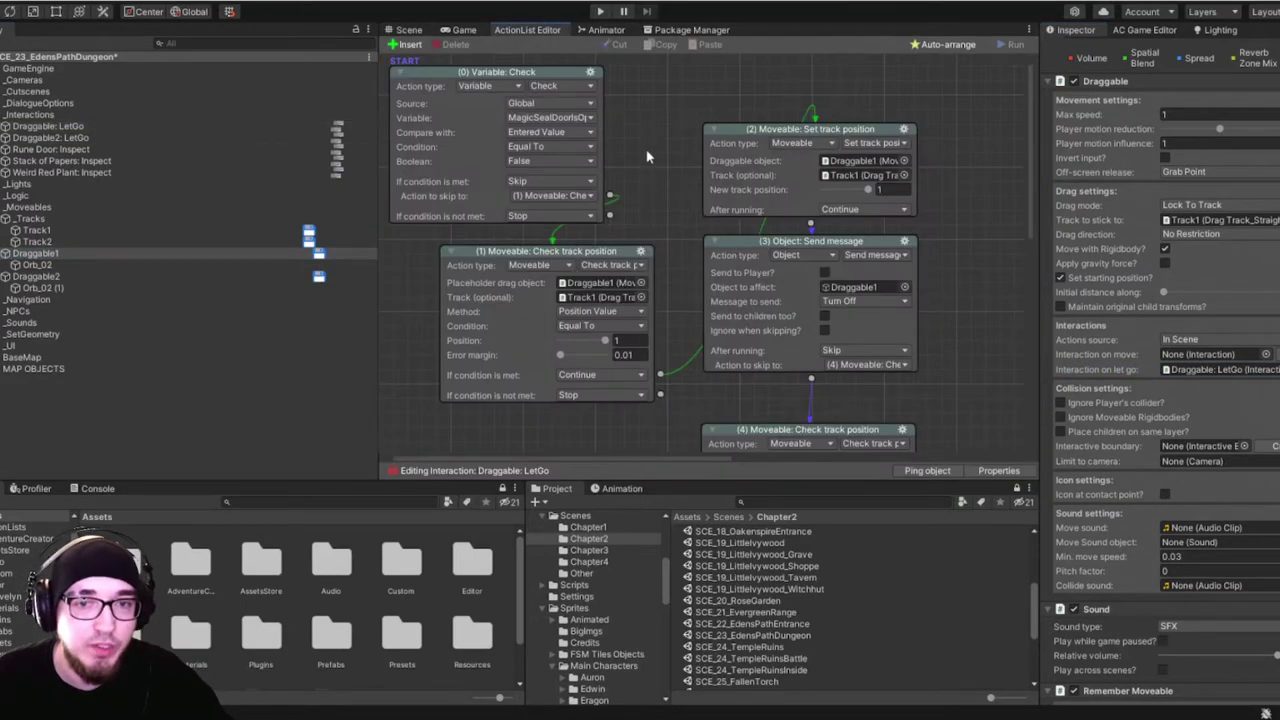
middle_drag(587, 134, 764, 296)
mouse_move(785, 418)
middle_down()
mouse_move(629, 291)
mouse_move(589, 236)
mouse_move(777, 424)
middle_up()
middle_drag(738, 166, 835, 275)
Open the DoorOpen action list asset, examine its sequence of actions, and return to the scene.
click(818, 236)
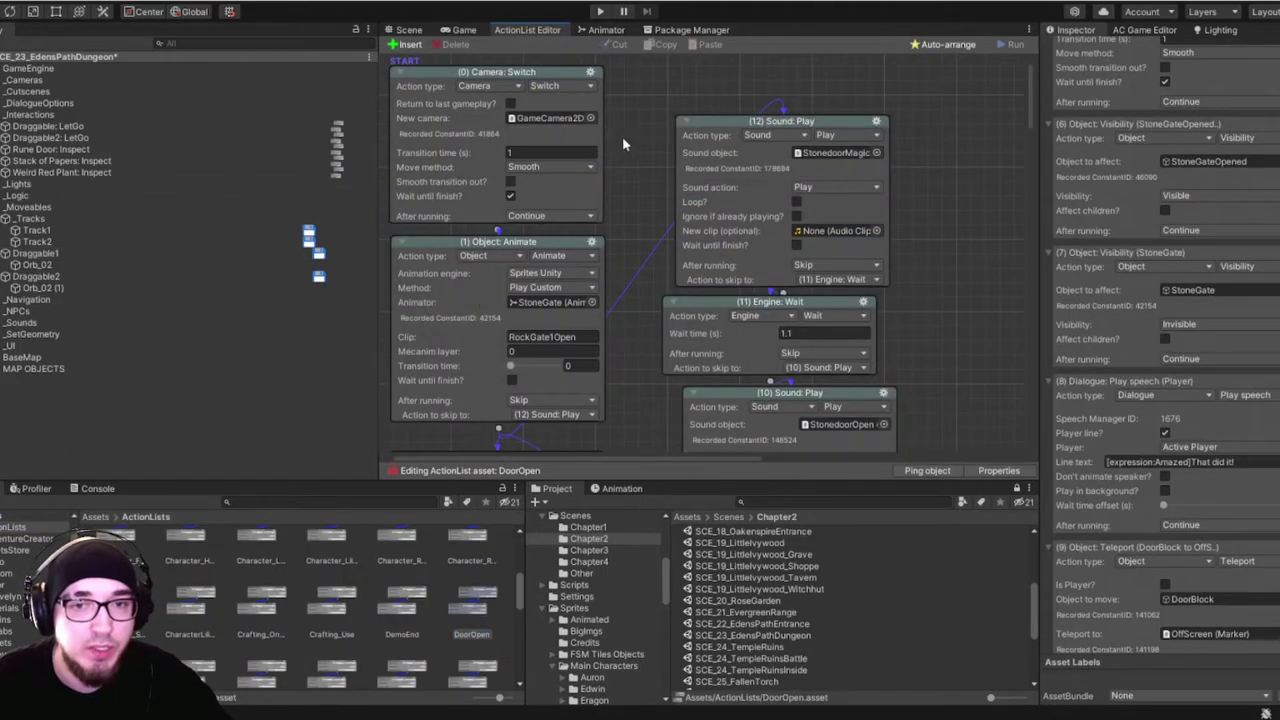
scroll(622, 136, down, 10)
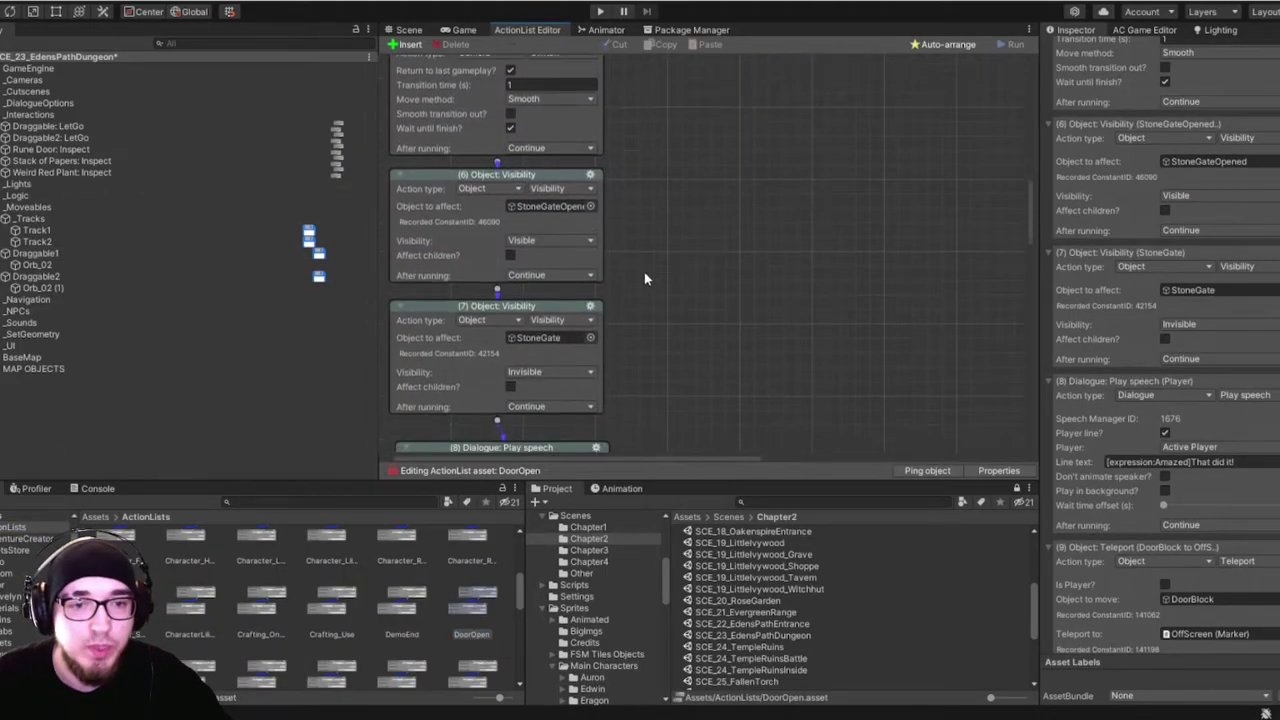
scroll(645, 279, down, 4)
click(418, 31)
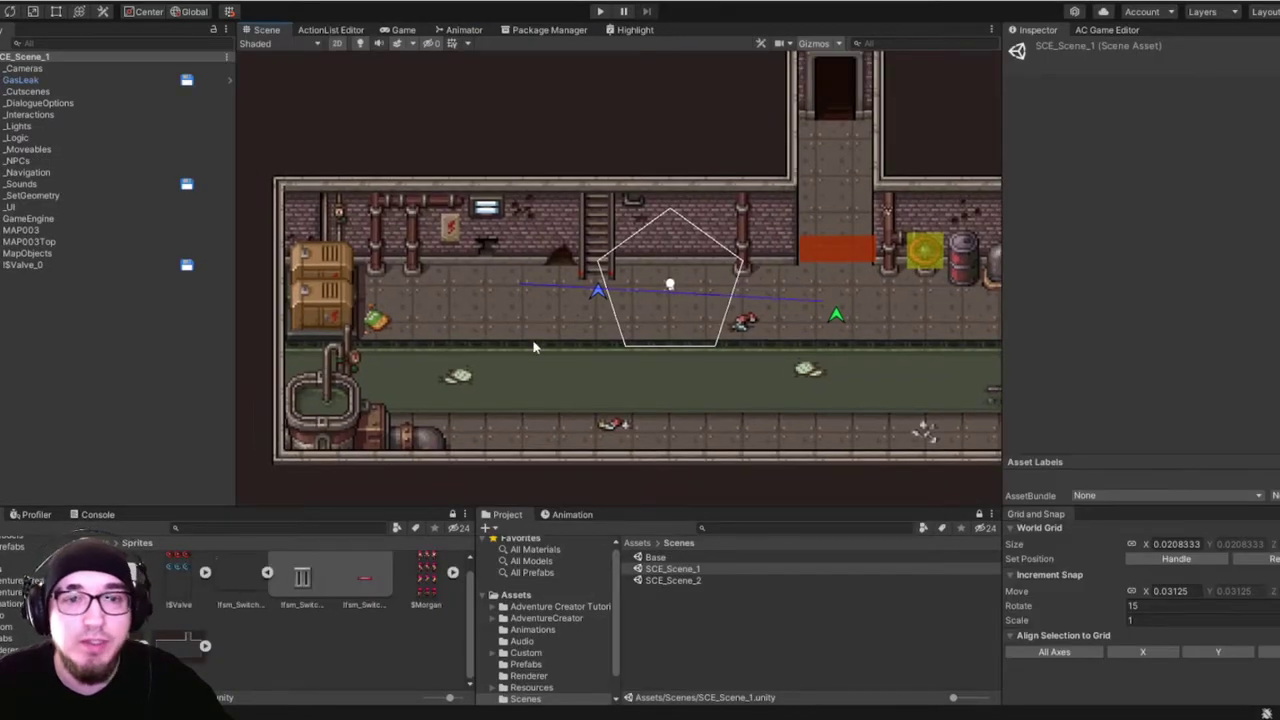
Play-test SCE_Scene_1 to view its current lighting, then stop the game.
middle_drag(533, 347, 542, 353)
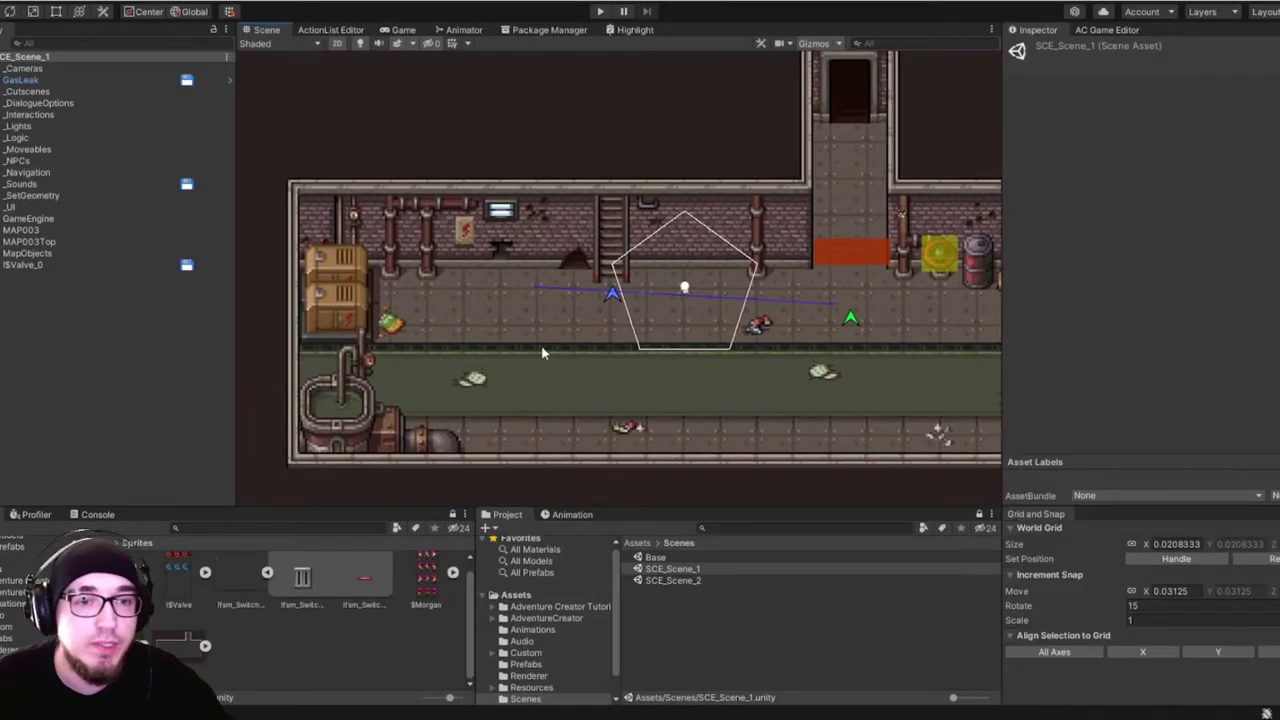
click(600, 12)
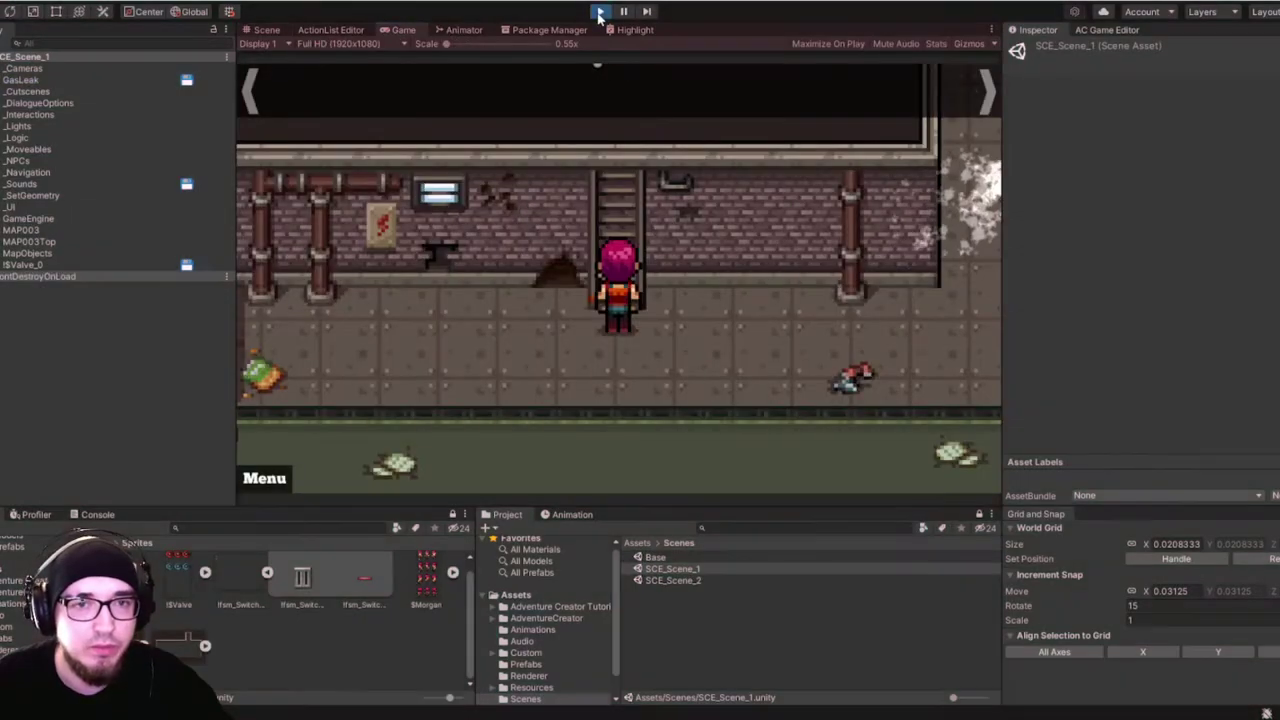
click(600, 12)
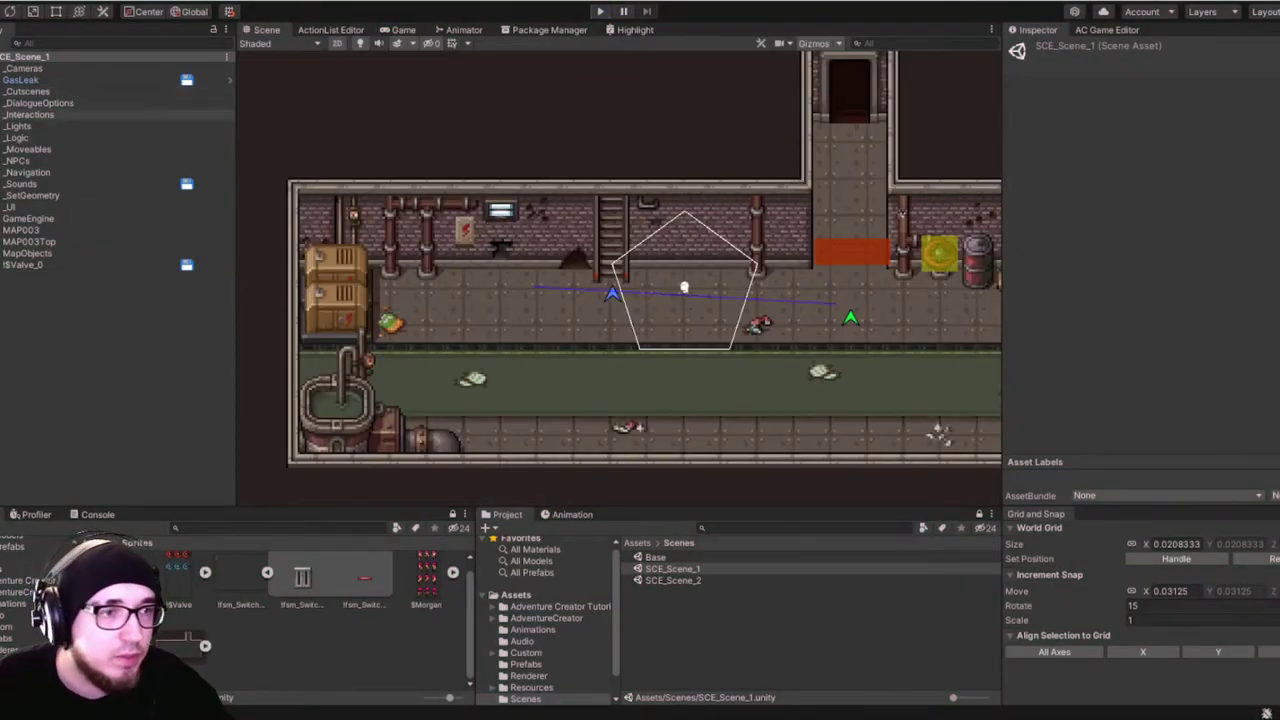
Dim the scene by setting the Global Light 2D's intensity to 0.35.
click(43, 137)
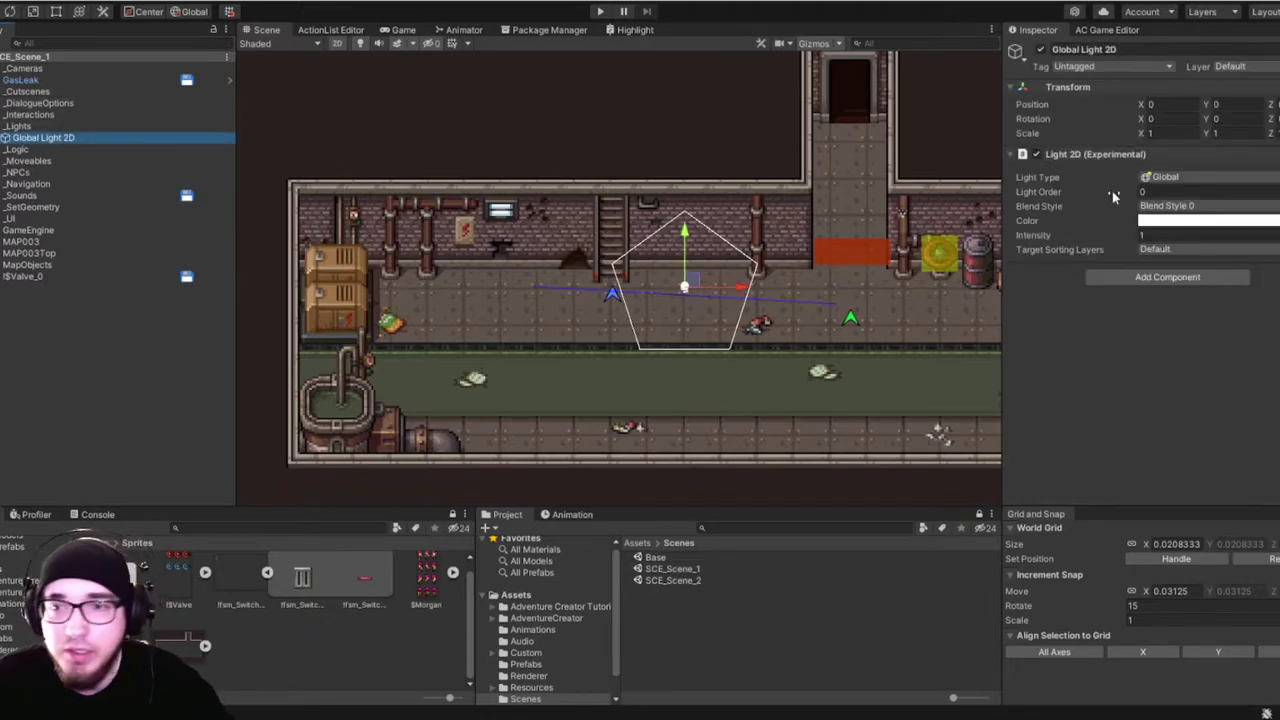
drag(1066, 242, 900, 228)
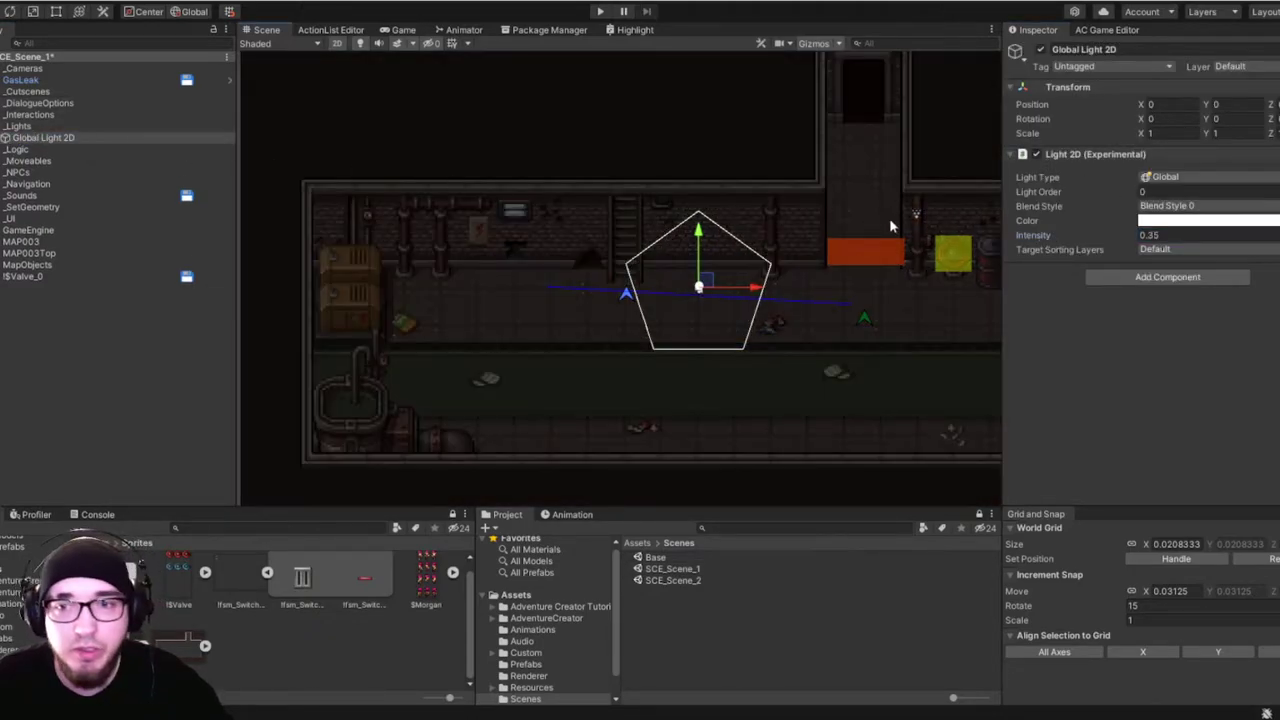
Add a Point Light 2D under _Lights and place it over the wall lamp at about X -2.41, Y 0.93.
right_click(12, 126)
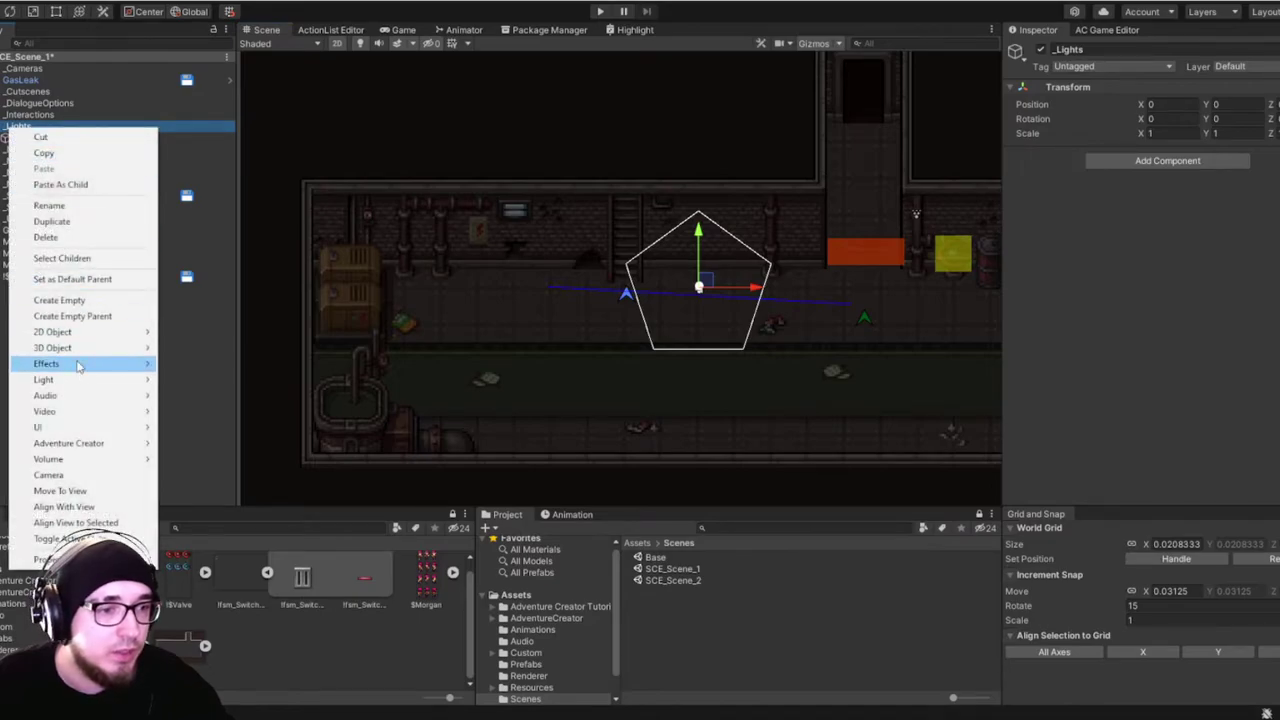
mouse_move(70, 385)
mouse_move(205, 389)
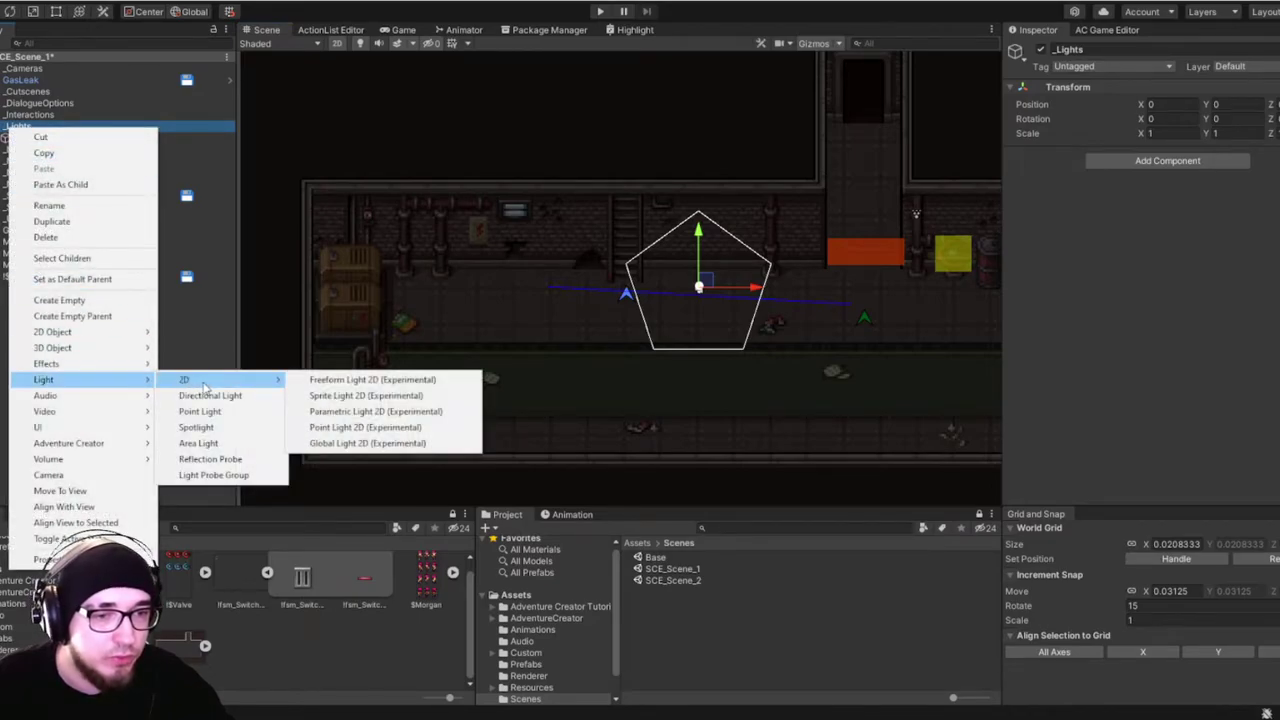
click(385, 428)
drag(712, 292, 531, 214)
Colour the Point Light 2D light blue and set its outer radius to 2.65.
click(1208, 321)
click(1230, 420)
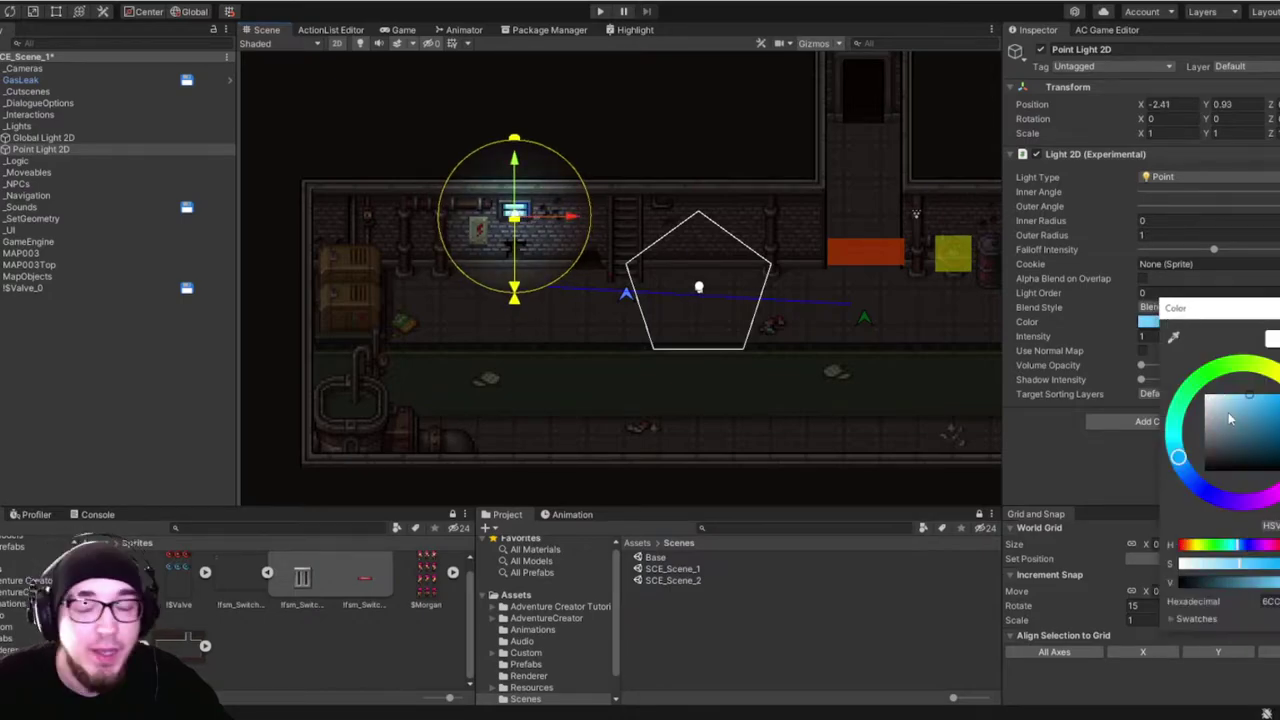
drag(1245, 407, 1254, 399)
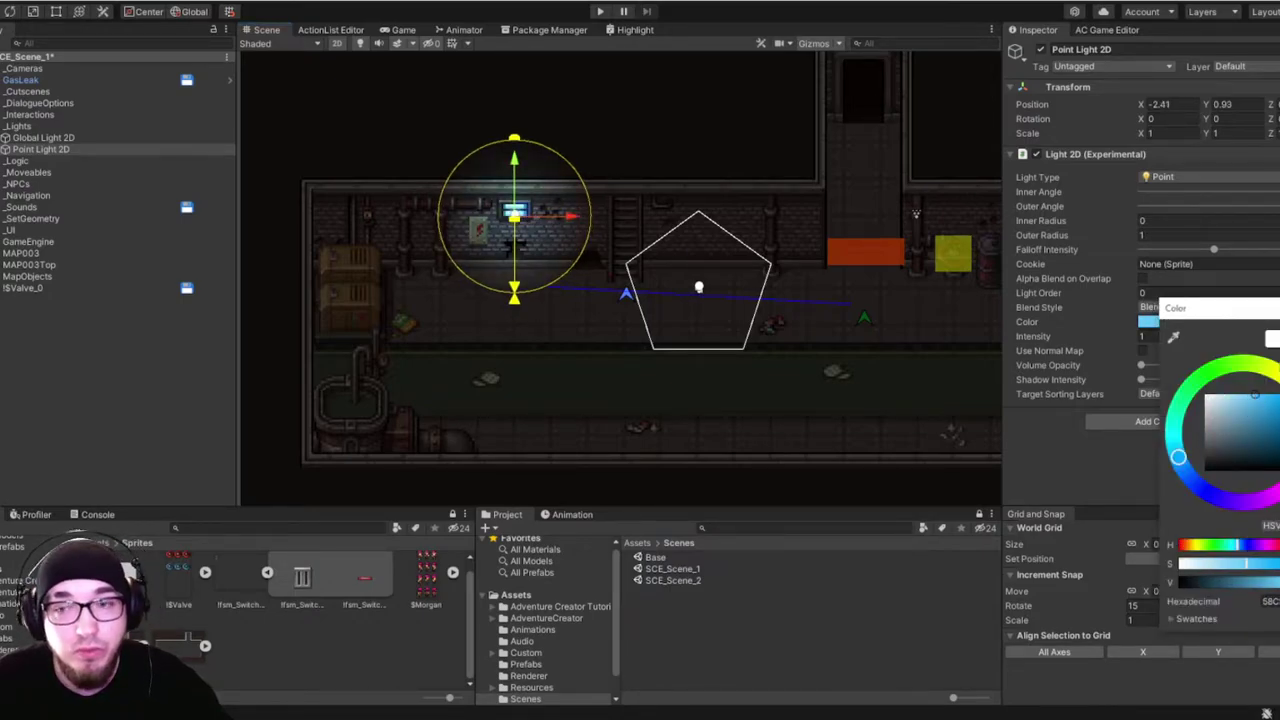
click(1279, 308)
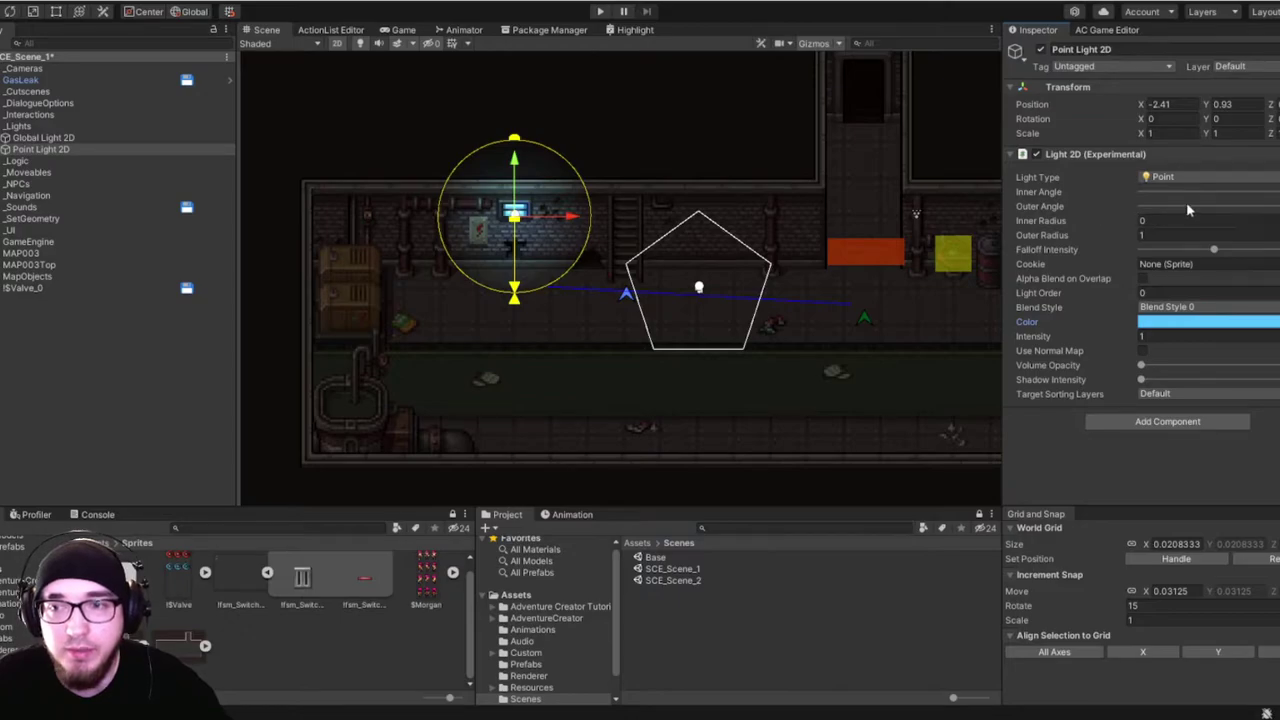
drag(1054, 240, 1094, 240)
scroll(540, 255, up, 3)
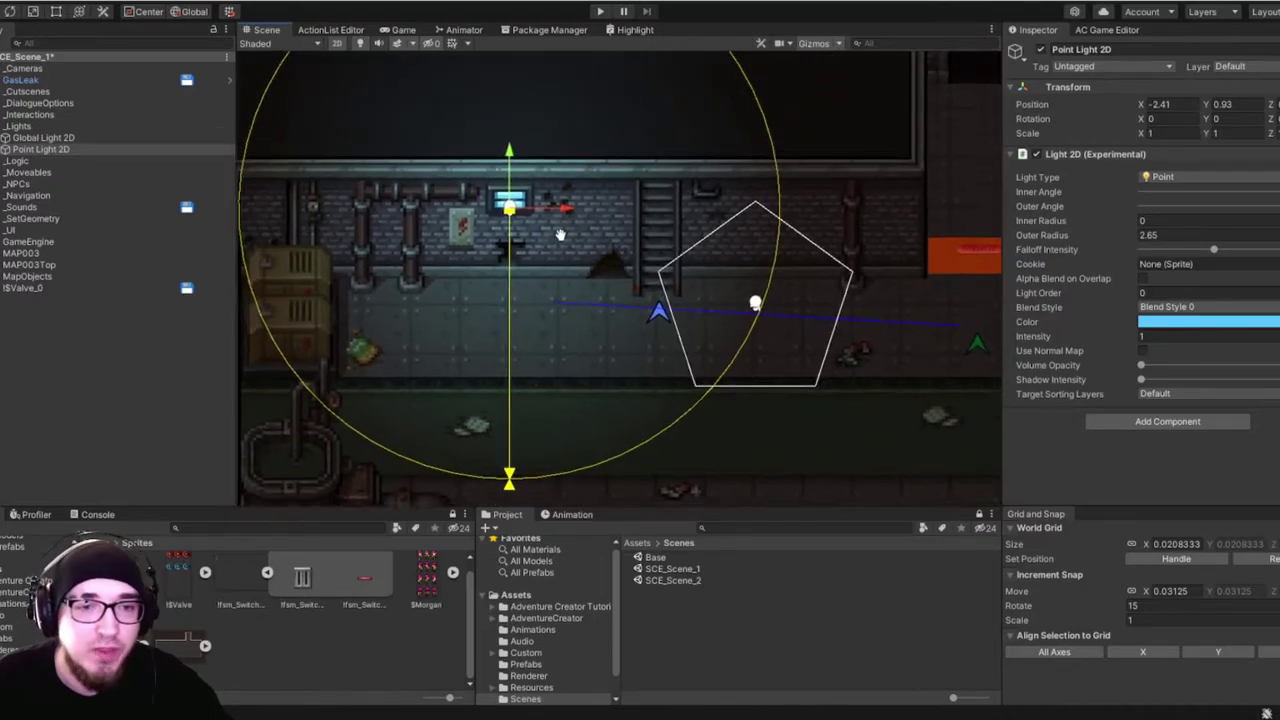
Deselect the light, play-test the scene with the new lighting, and stop the game.
click(165, 369)
click(601, 12)
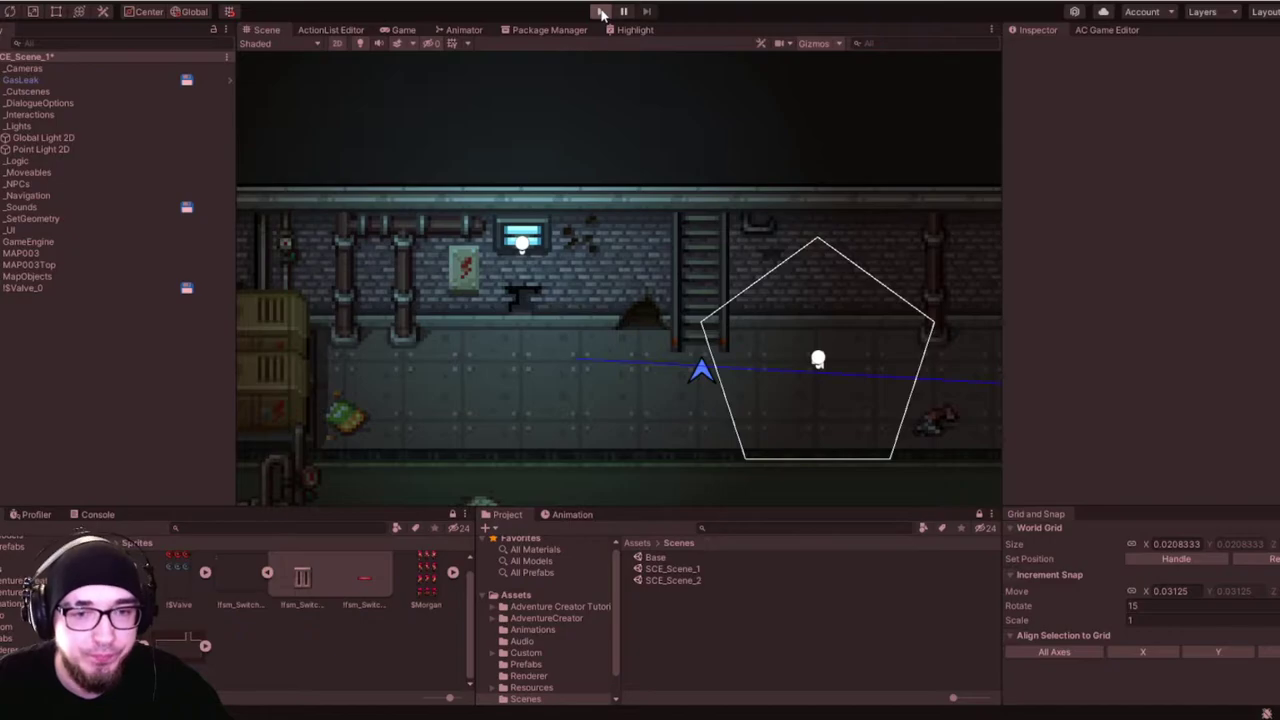
click(600, 11)
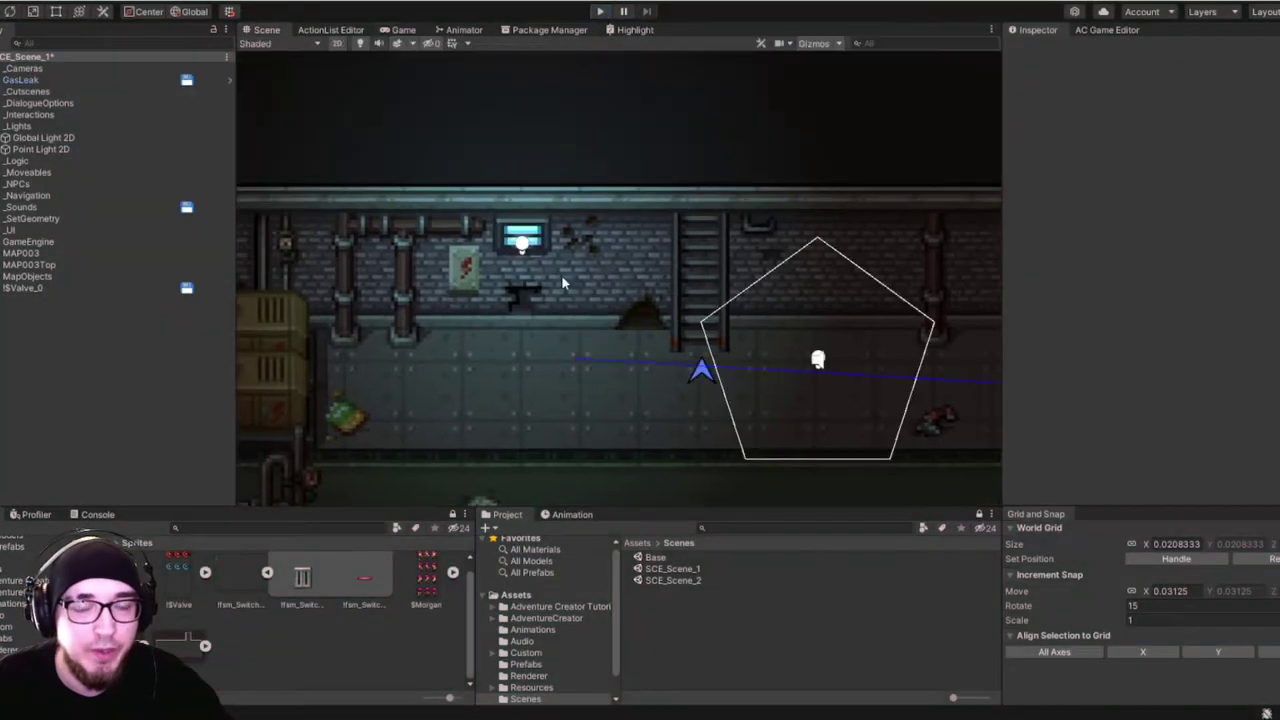
Place the !fsm_Switch02_0 sprite on the brick wall between the wall lamp and the ladder, with Order in Layer -1.
drag(297, 600, 590, 292)
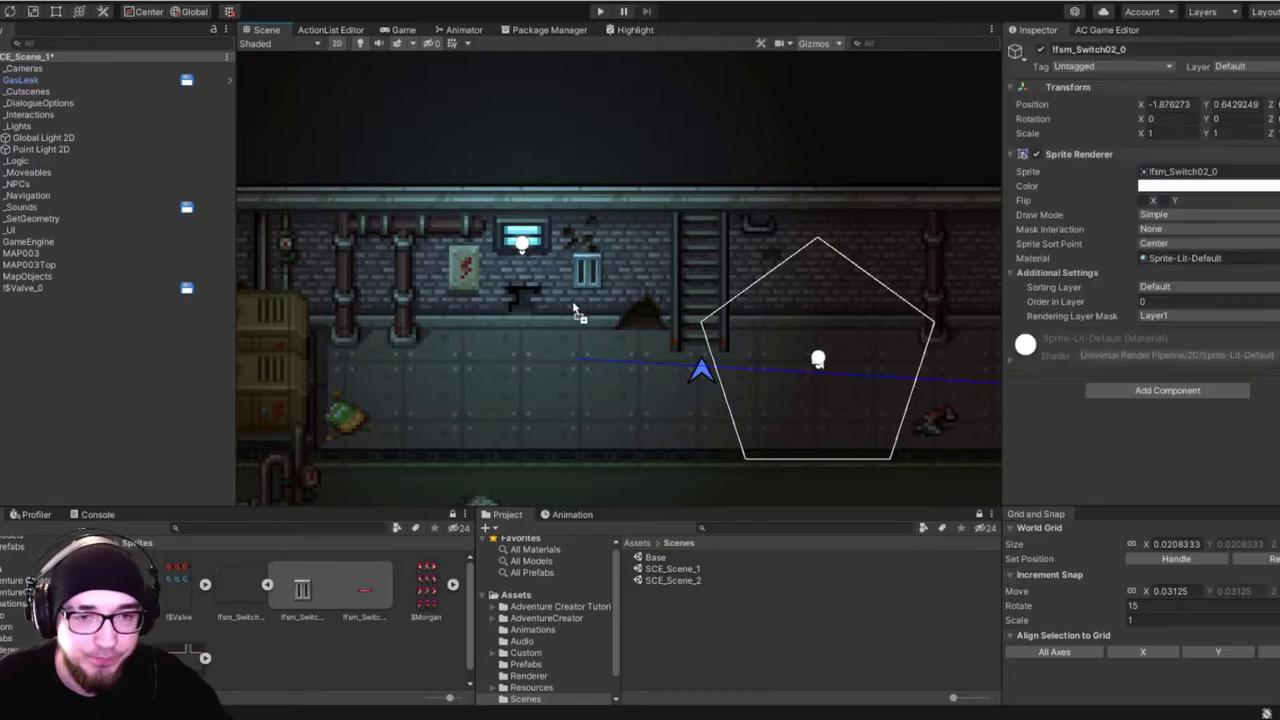
scroll(510, 326, up, 3)
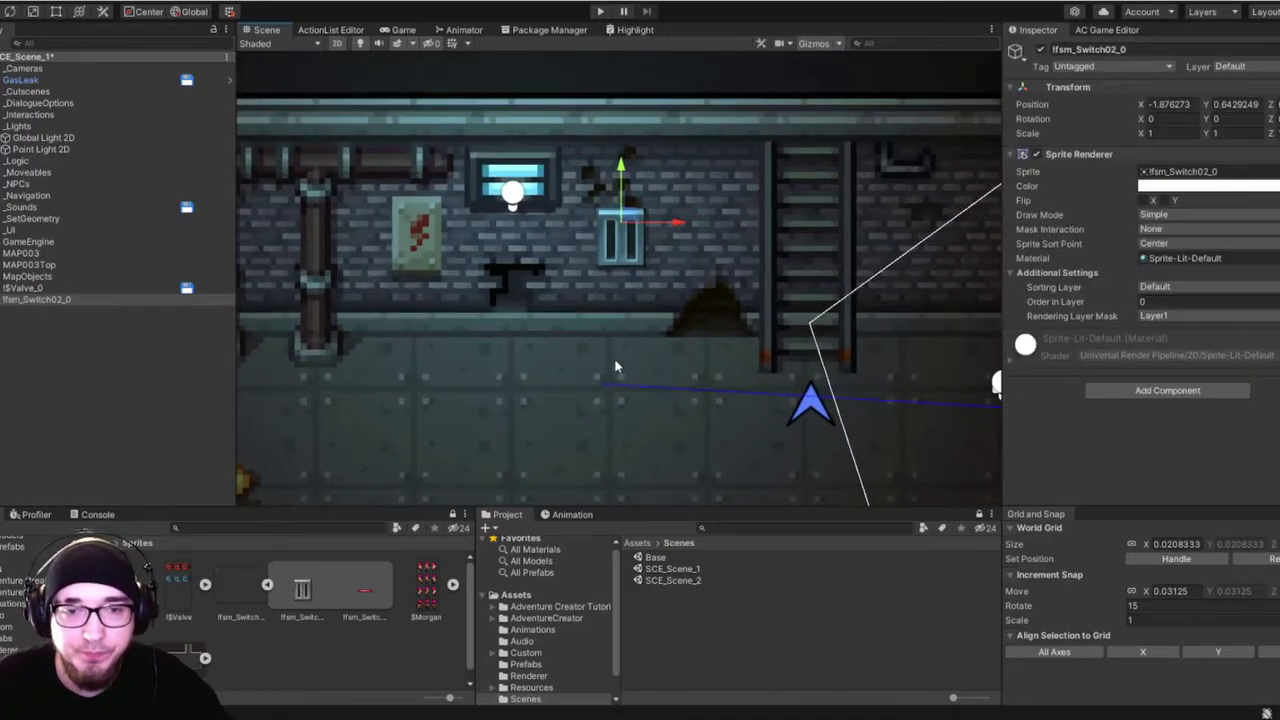
click(1195, 317)
click(1201, 304)
click(1190, 315)
click(1185, 298)
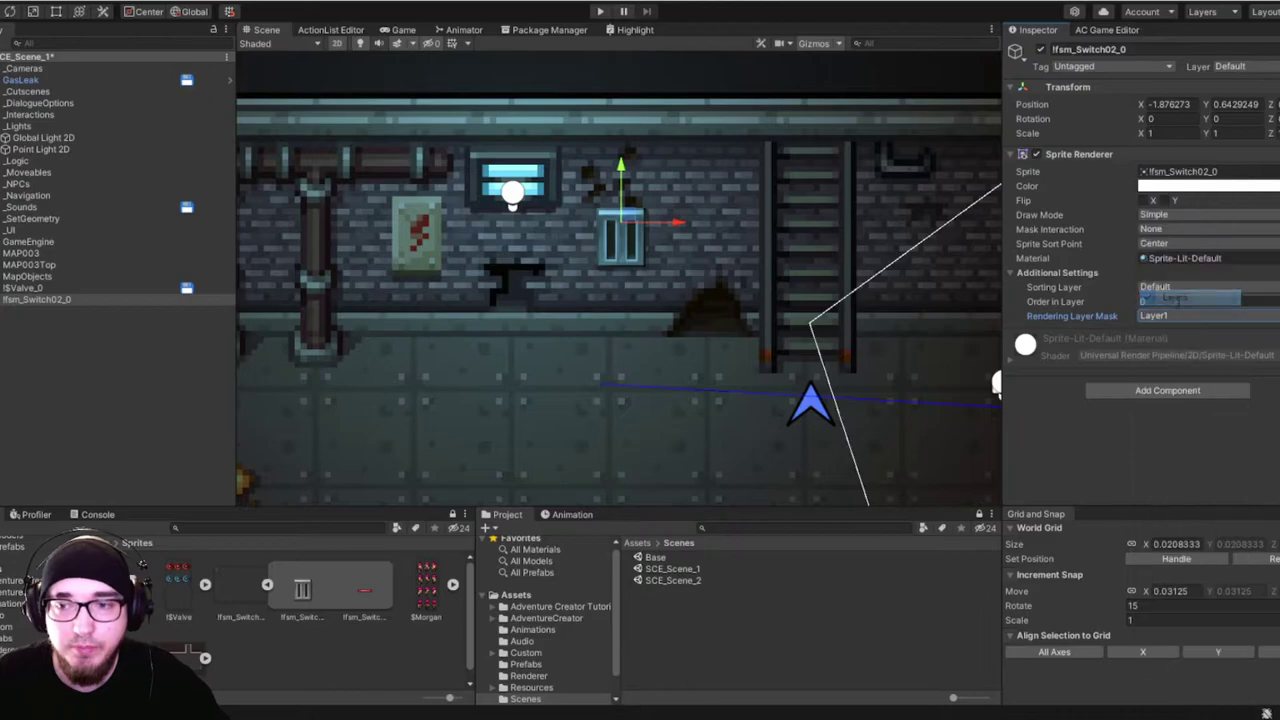
click(676, 290)
click(625, 245)
click(1200, 300)
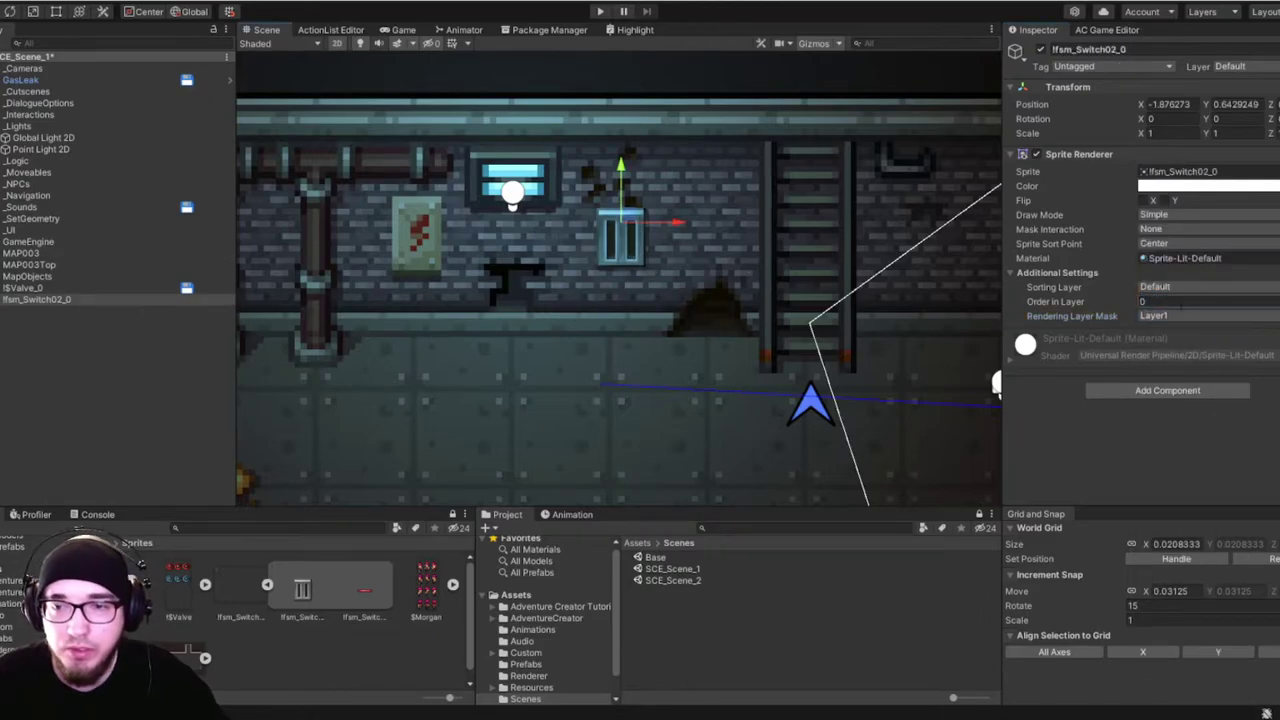
text(-1)
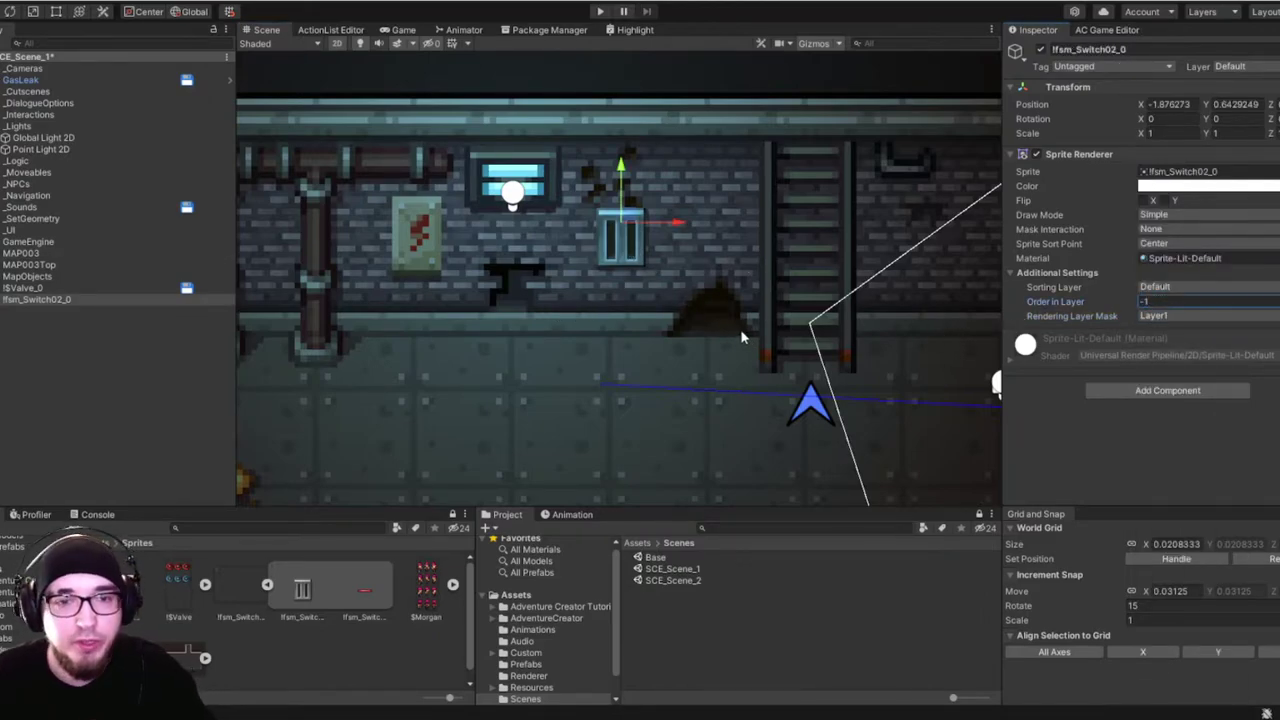
Place the red handle sprite !fsm_Switch02_1 across the upper part of the switch housing.
drag(364, 590, 621, 238)
scroll(660, 260, up, 2)
scroll(640, 280, up, 5)
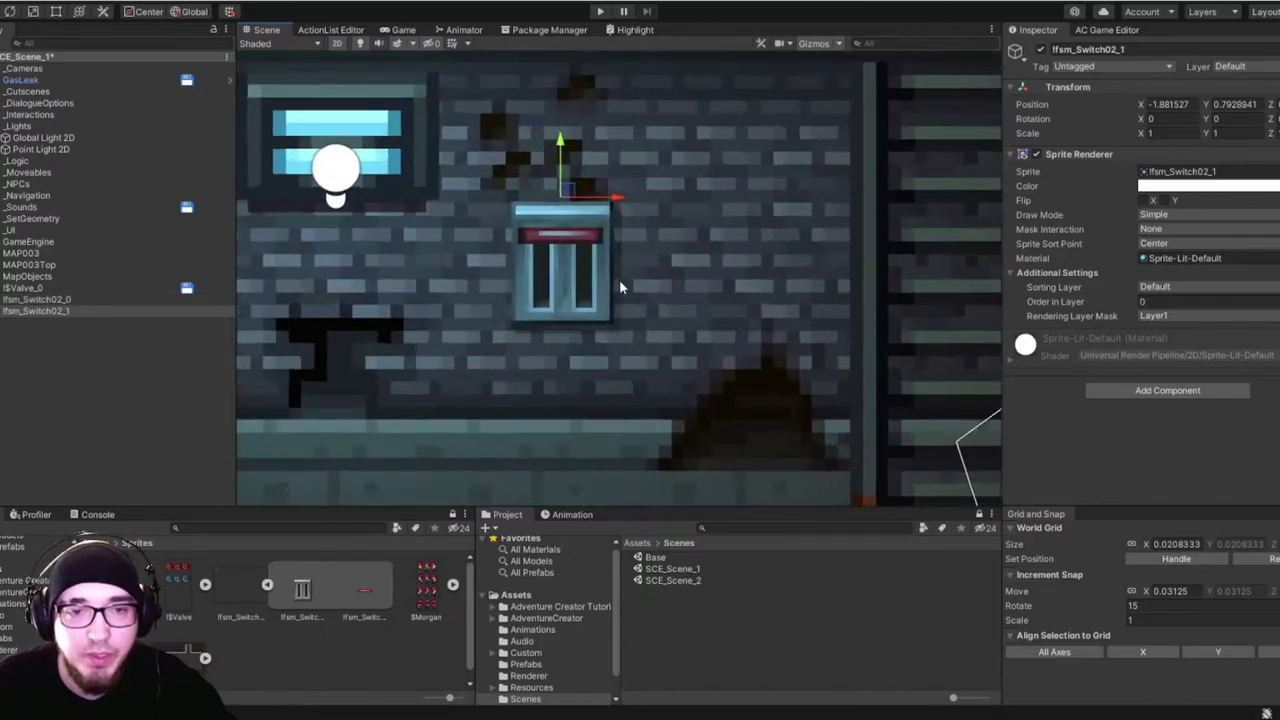
Align the switch housing and its red handle to the grid on all axes.
click(591, 353)
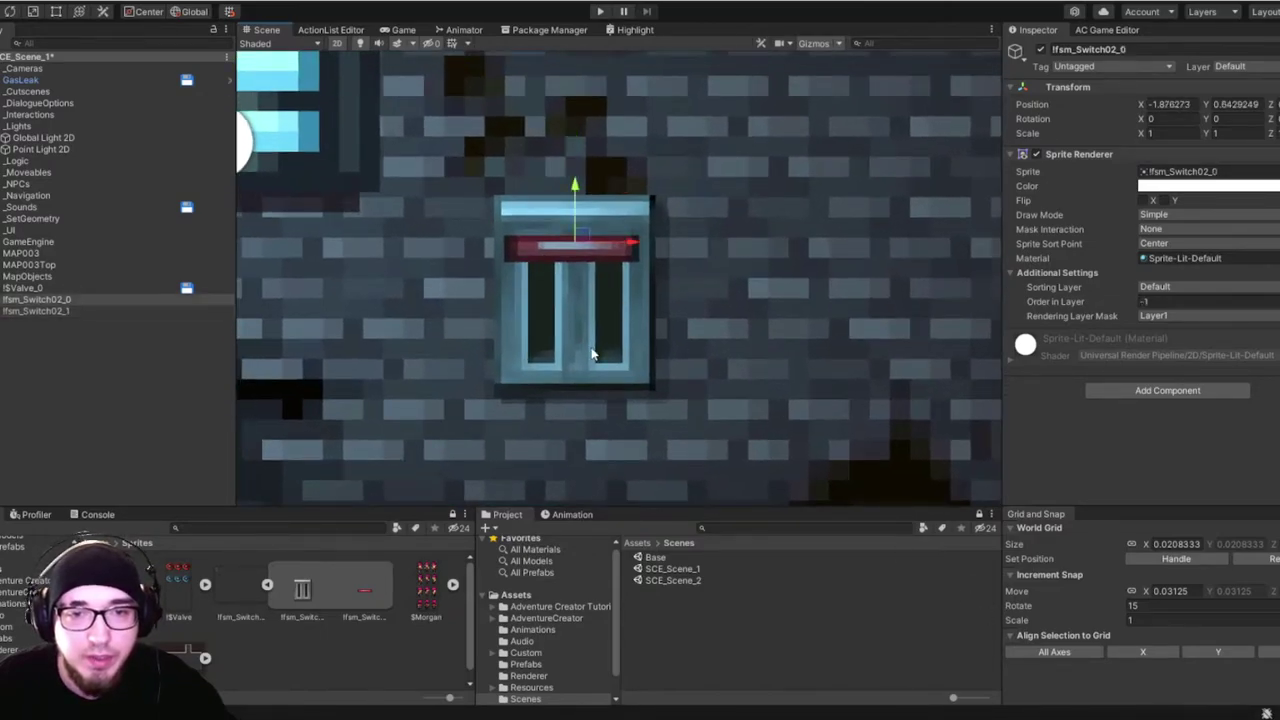
click(1066, 653)
click(547, 251)
click(1057, 651)
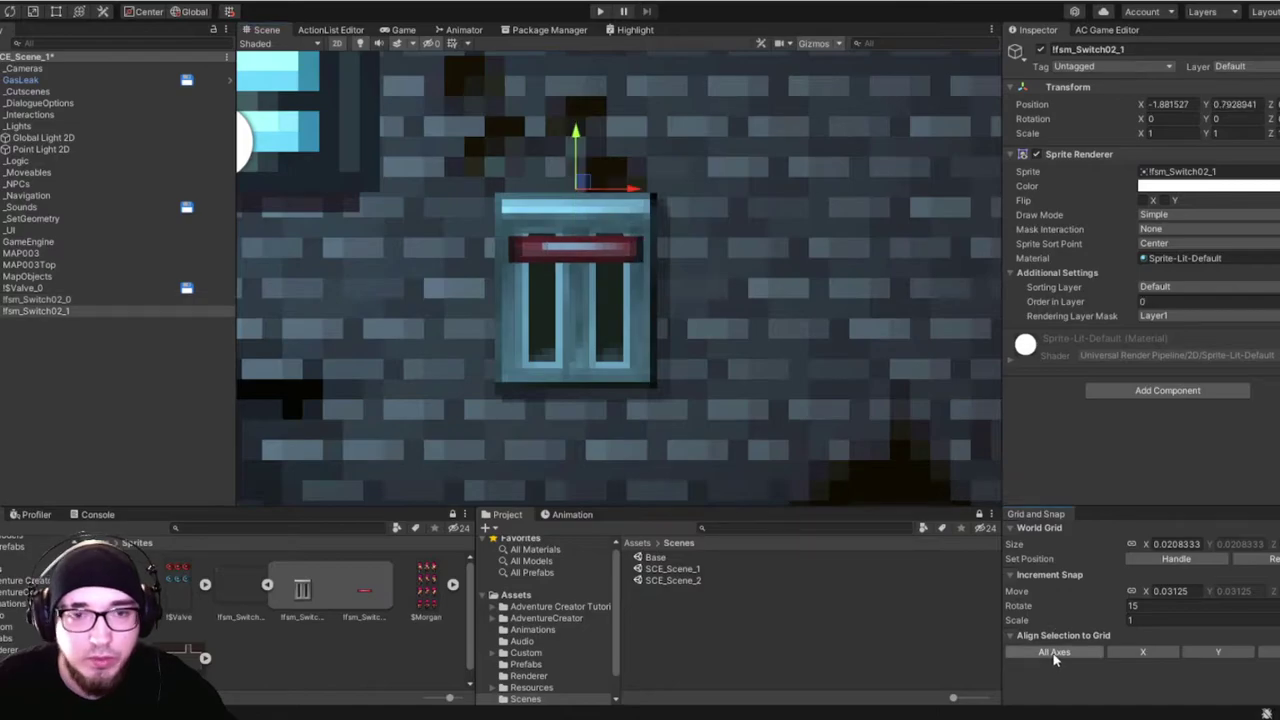
scroll(581, 156, down, 3)
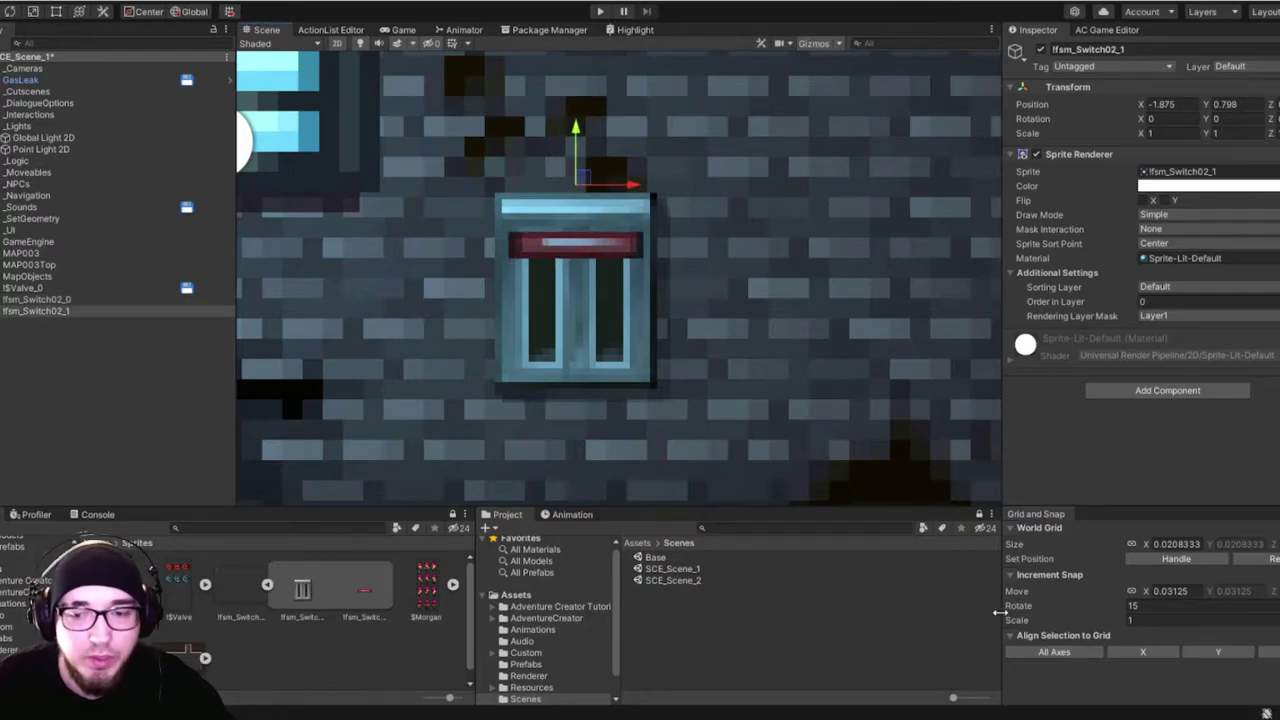
click(1054, 652)
scroll(619, 355, down, 6)
middle_drag(664, 398, 604, 338)
scroll(636, 348, up, 1)
scroll(636, 348, down, 3)
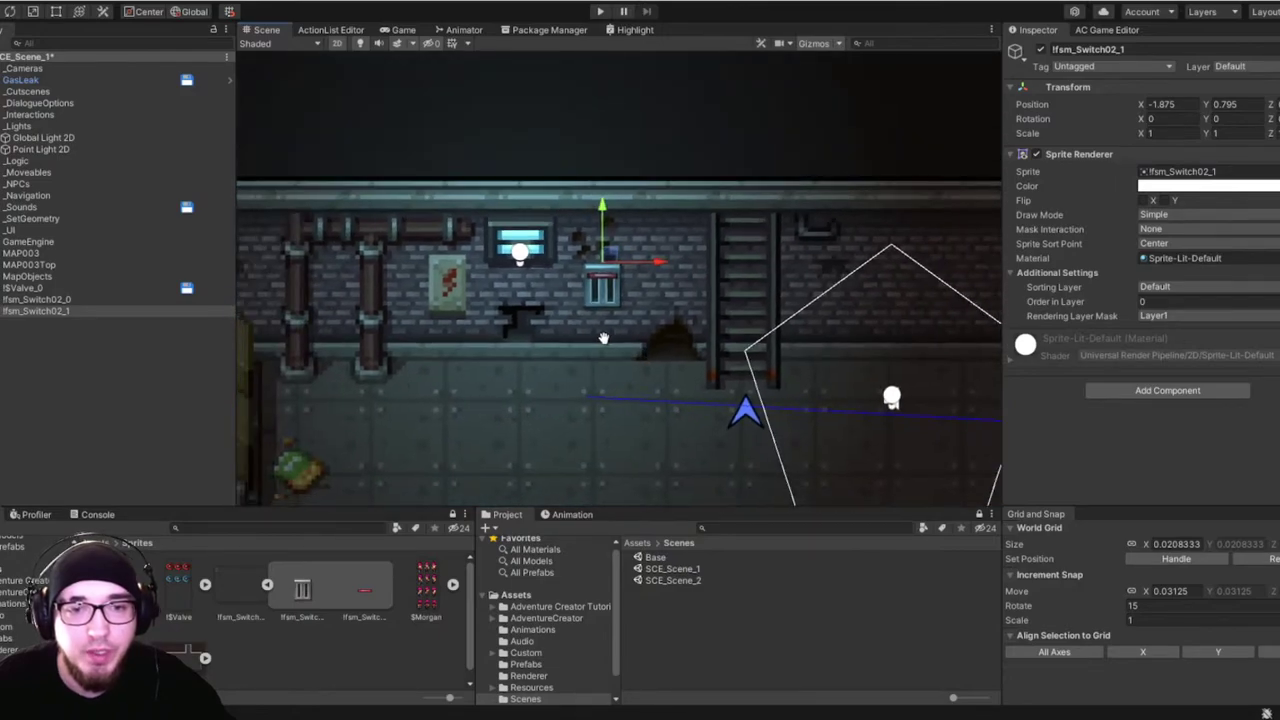
Add a Draggable component to the red handle !fsm_Switch02_1.
click(1131, 392)
text(dra)
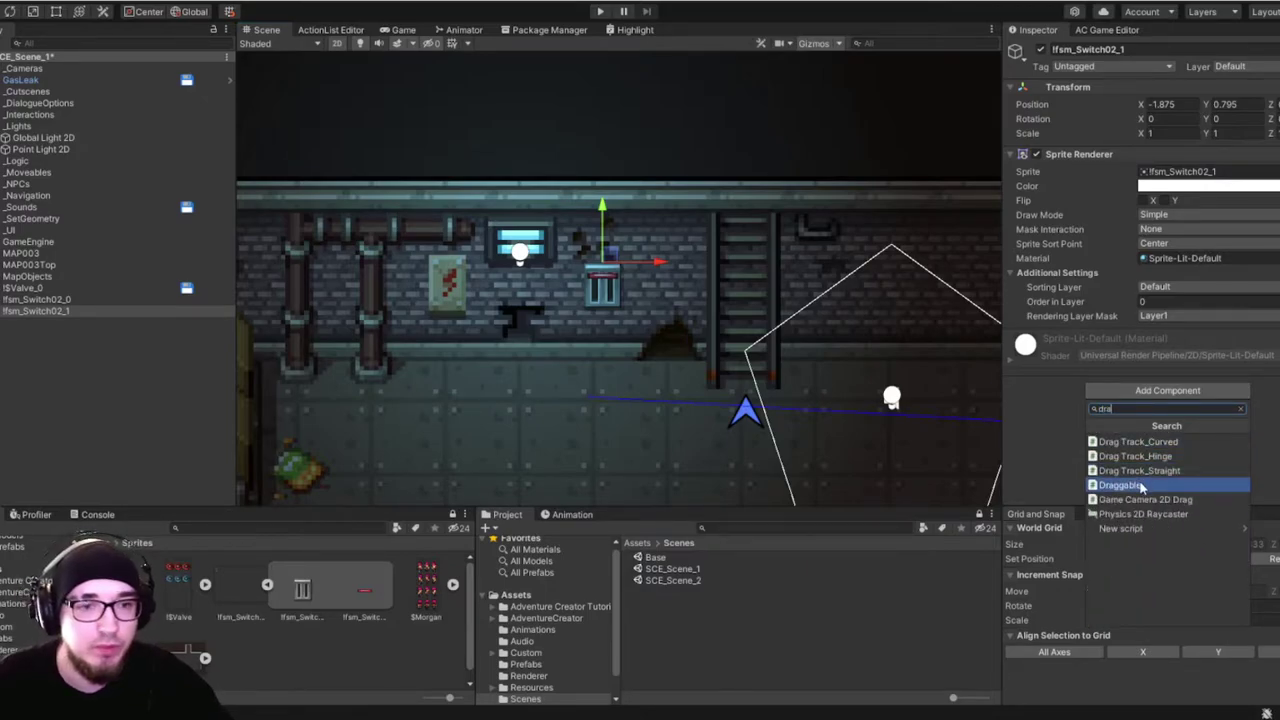
click(1141, 486)
click(56, 314)
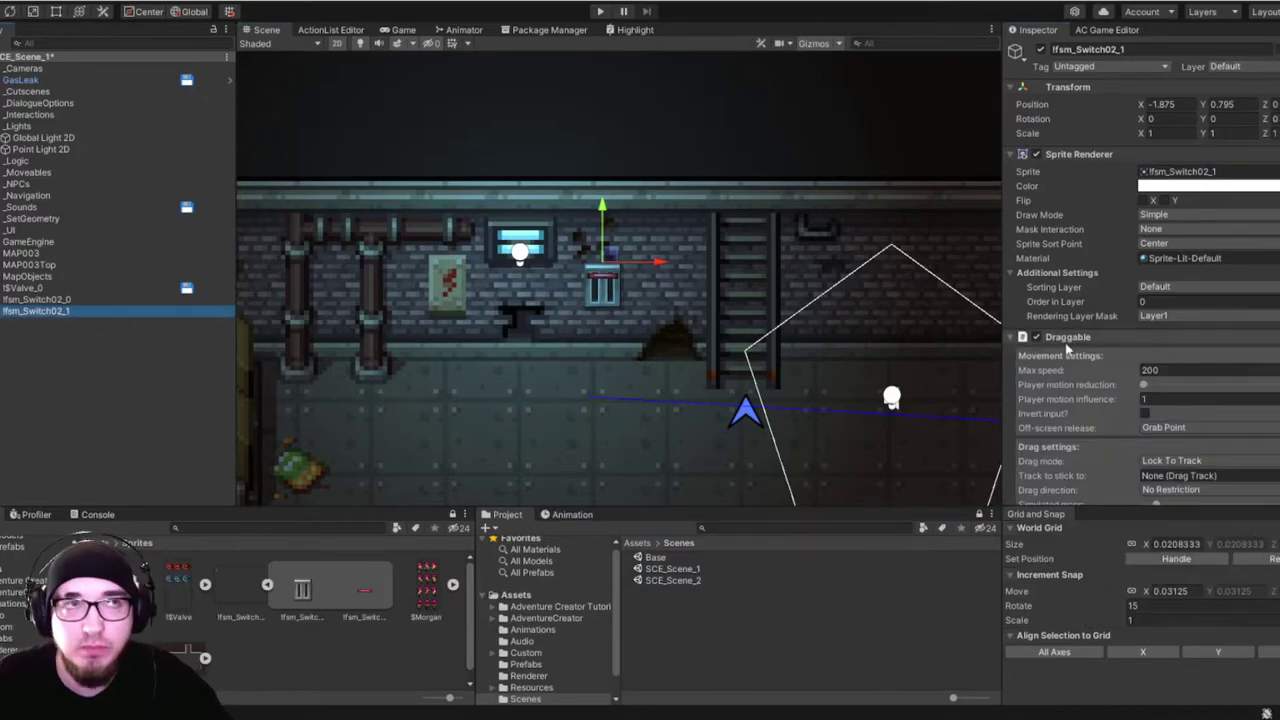
Review Adventure Creator's moveable prefabs in the Scene manager and the drag settings of the handle's Draggable component.
click(1103, 30)
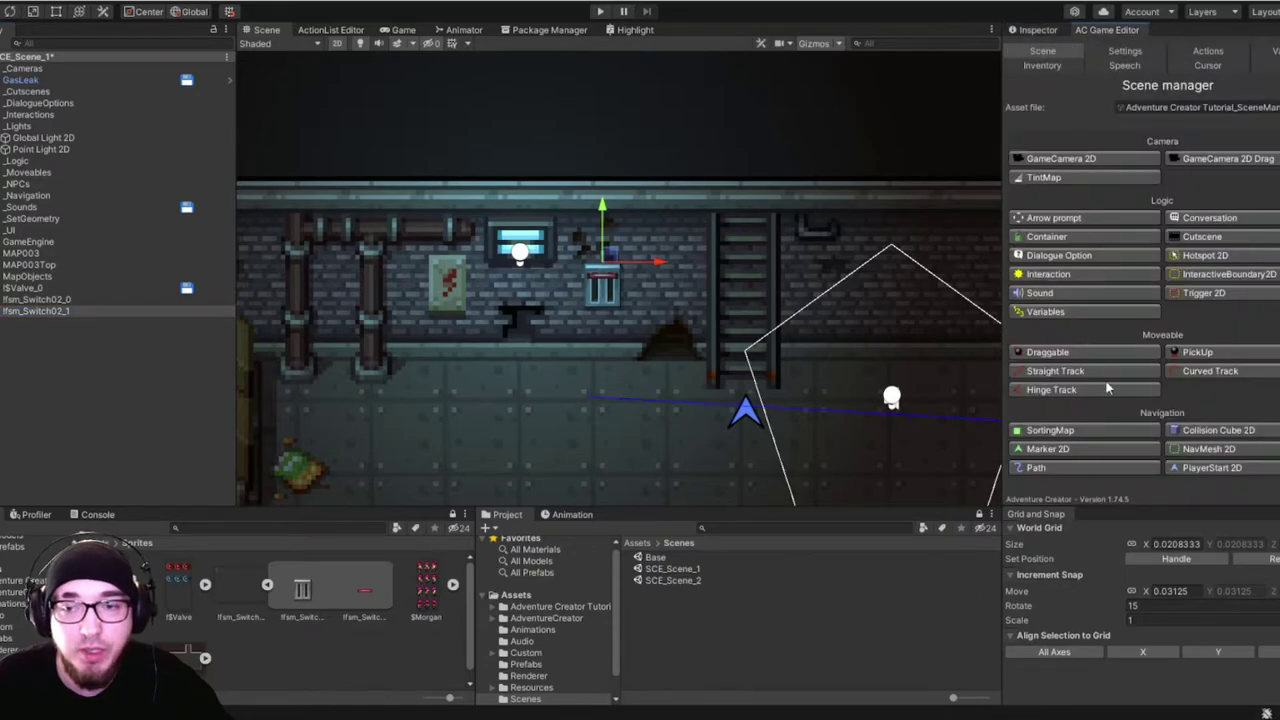
click(1037, 31)
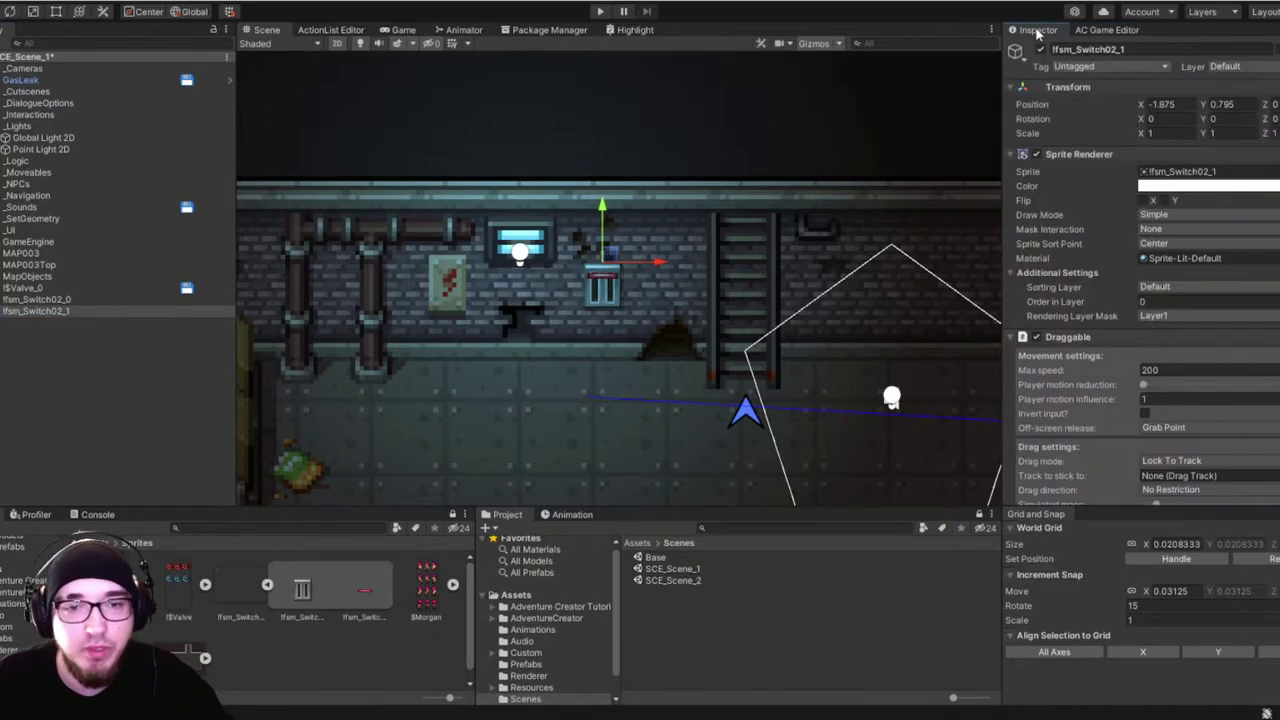
scroll(1100, 368, down, 3)
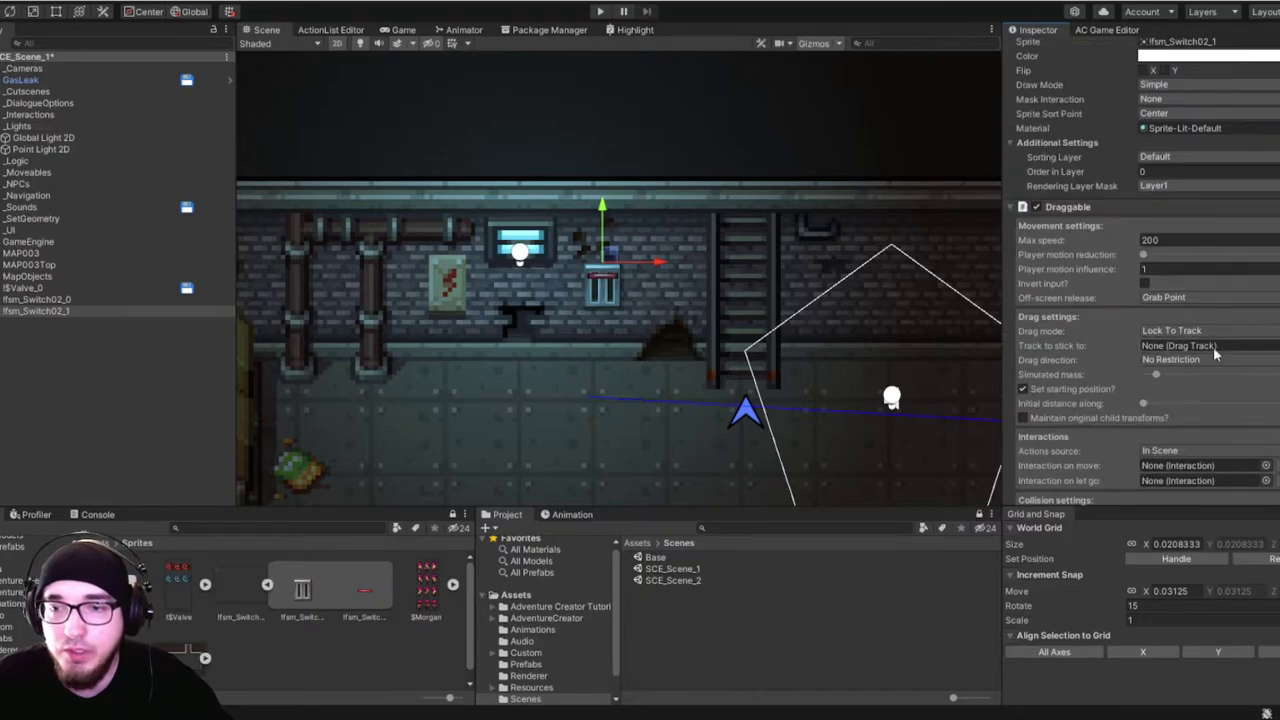
Add an Adventure Creator Straight Track to the scene and position it over the red handle of the wall switch.
scroll(587, 292, up, 2)
click(1103, 30)
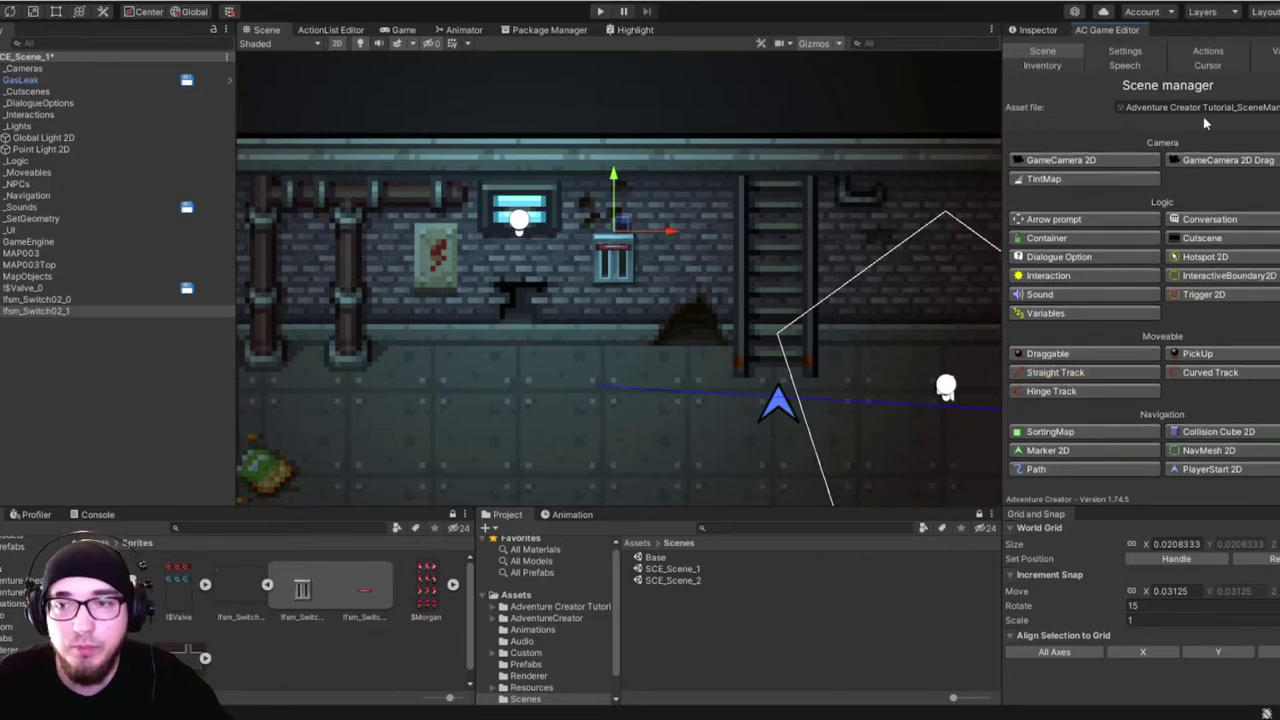
click(1103, 372)
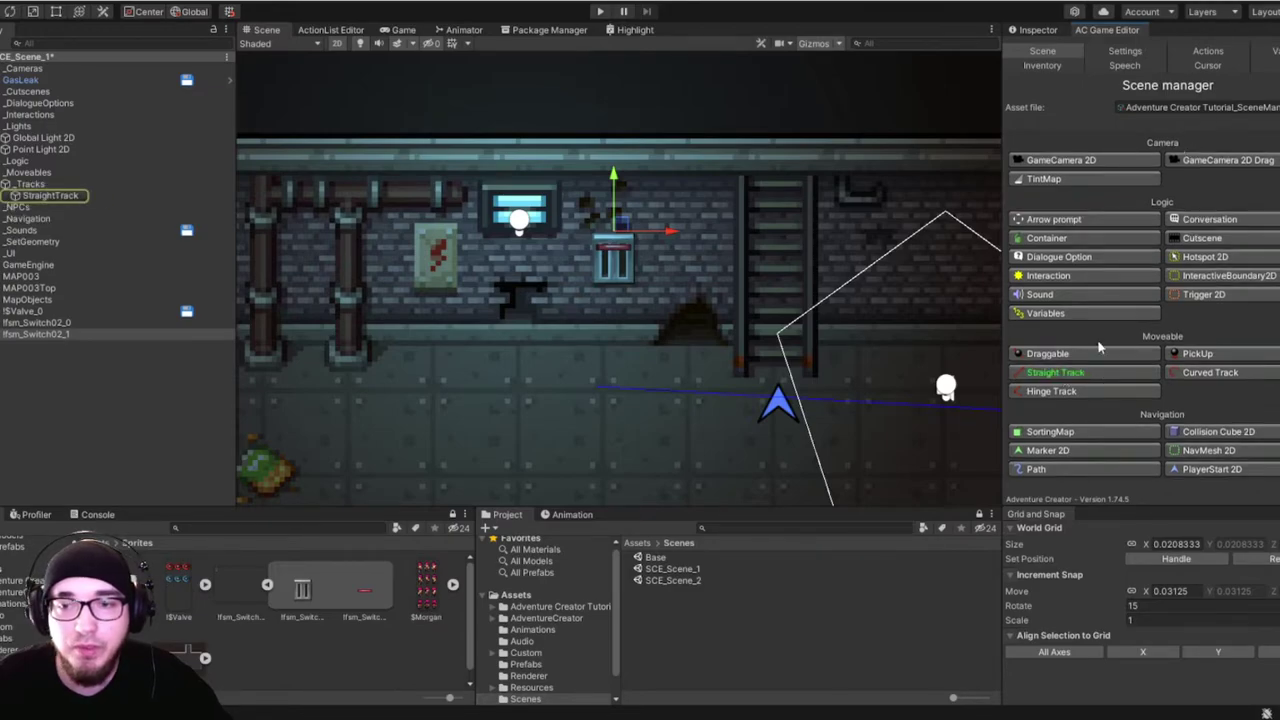
double_click(50, 195)
drag(916, 364, 687, 344)
drag(630, 311, 624, 210)
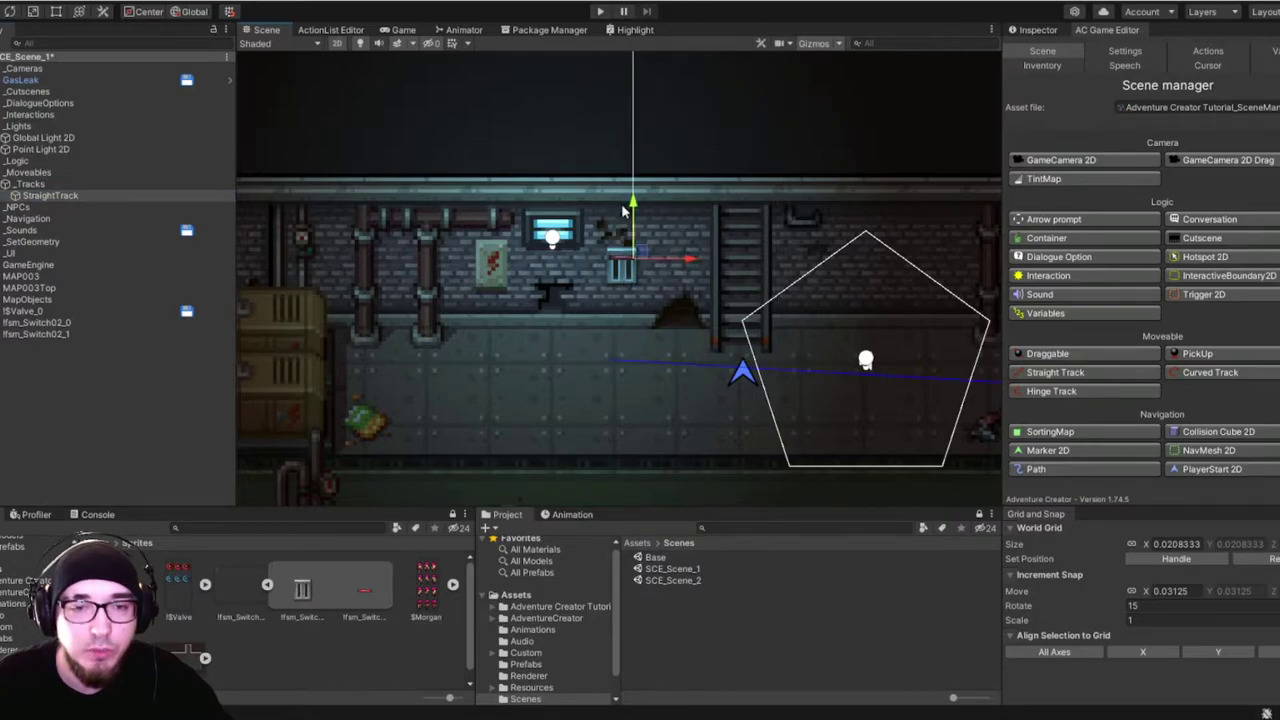
drag(692, 263, 681, 262)
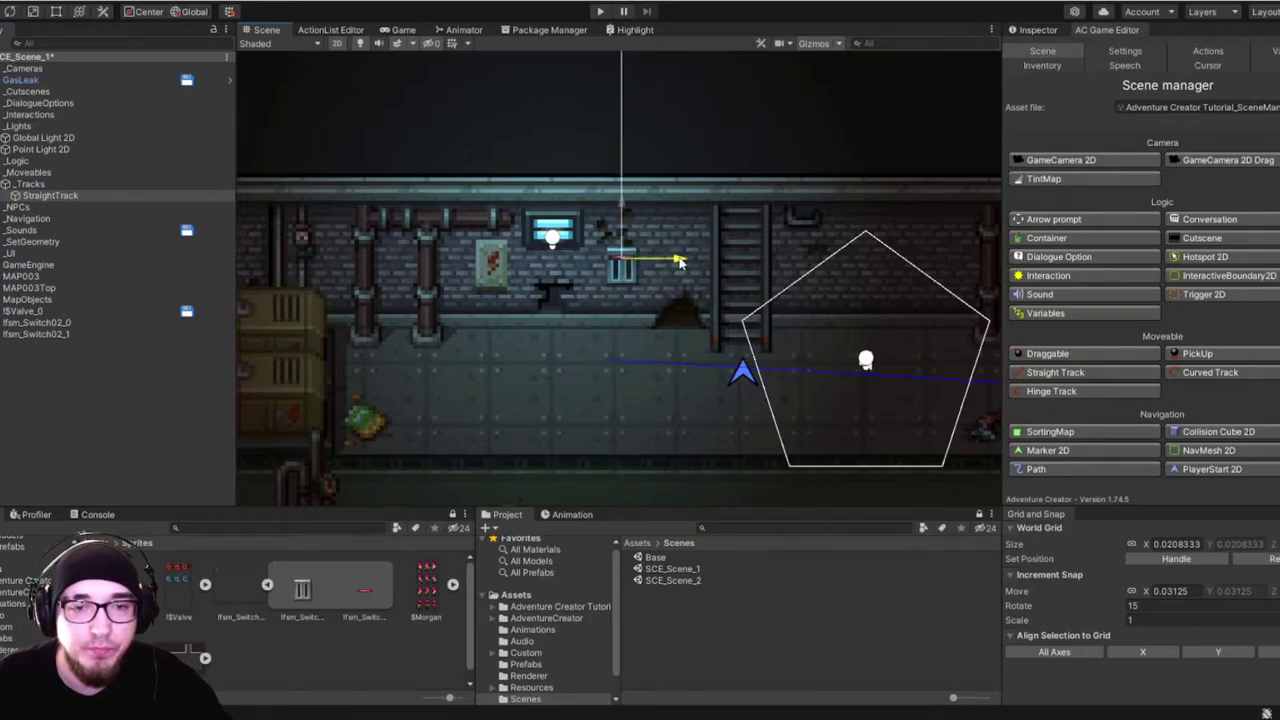
Set the StraightTrack's length to -0.16 so that it spans the switch housing's slots.
click(1038, 32)
drag(1068, 189, 1000, 190)
scroll(708, 224, up, 2)
scroll(708, 224, up, 6)
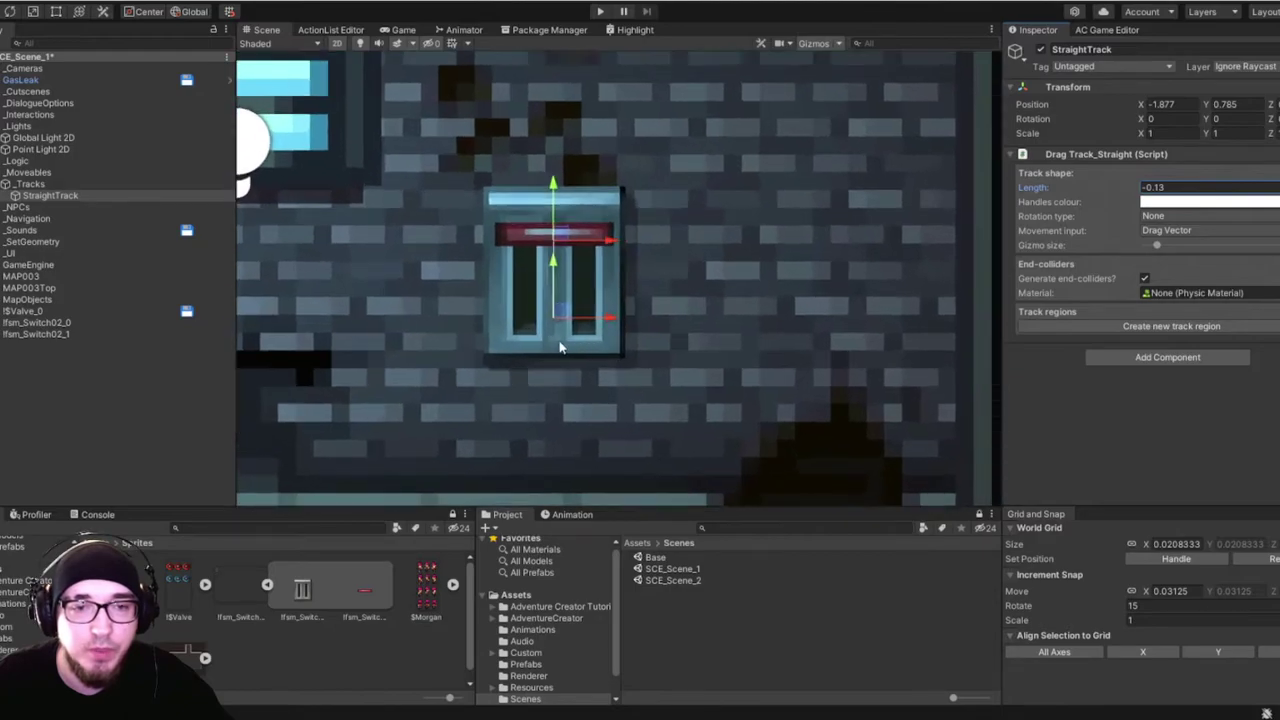
drag(1048, 186, 1042, 186)
click(1176, 188)
key(BackSpace)
text(5)
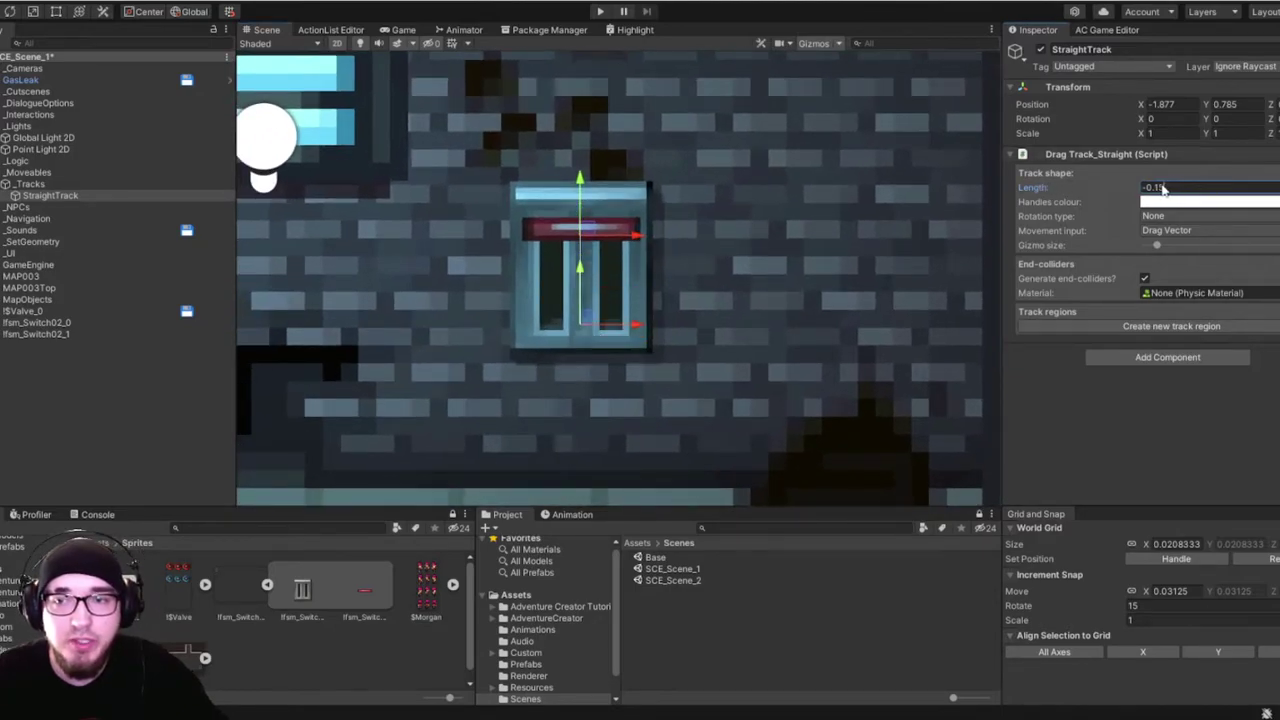
scroll(751, 309, down, 2)
scroll(769, 264, down, 4)
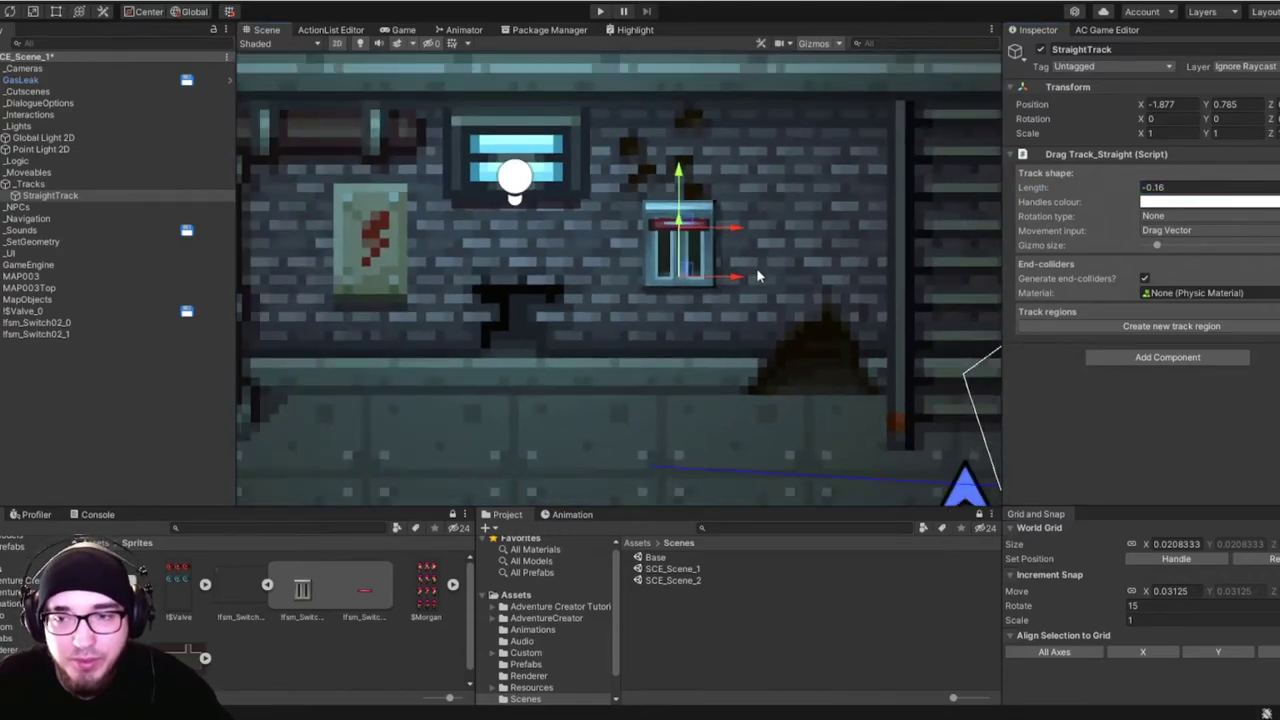
scroll(703, 275, up, 4)
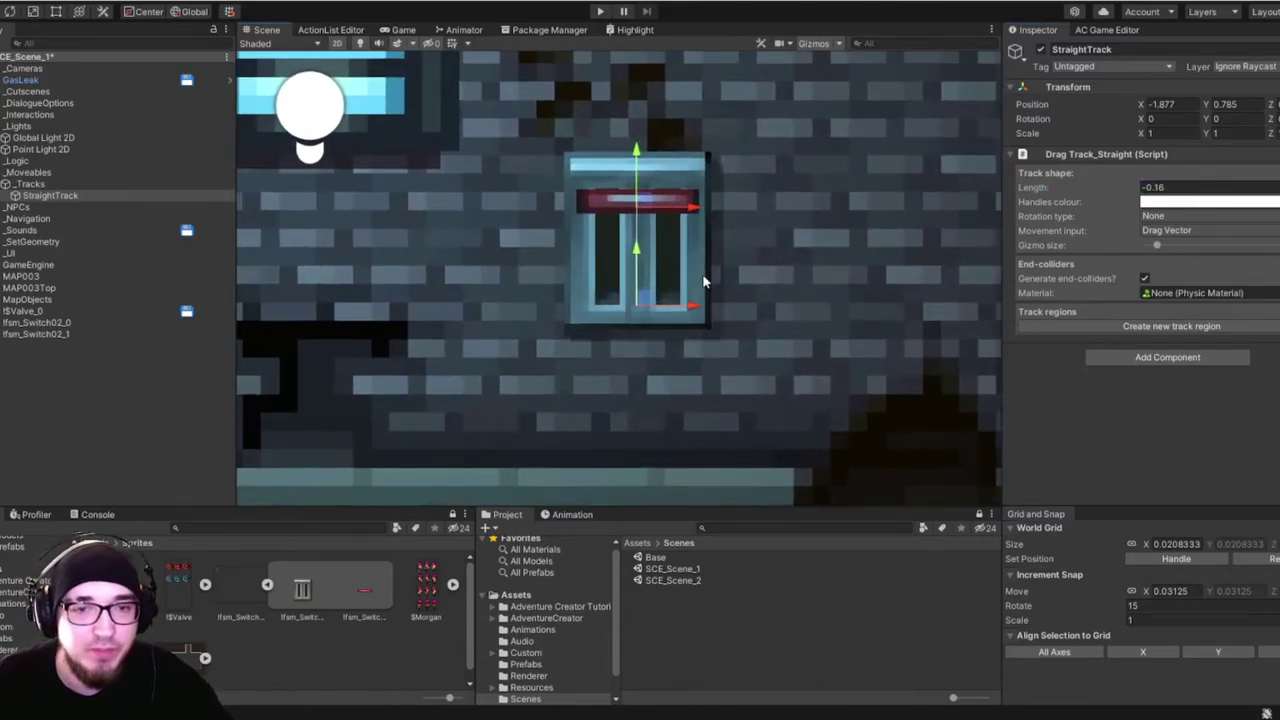
Rename the red handle Draggable and assign StraightTrack as the track it sticks to.
click(40, 336)
key(Return)
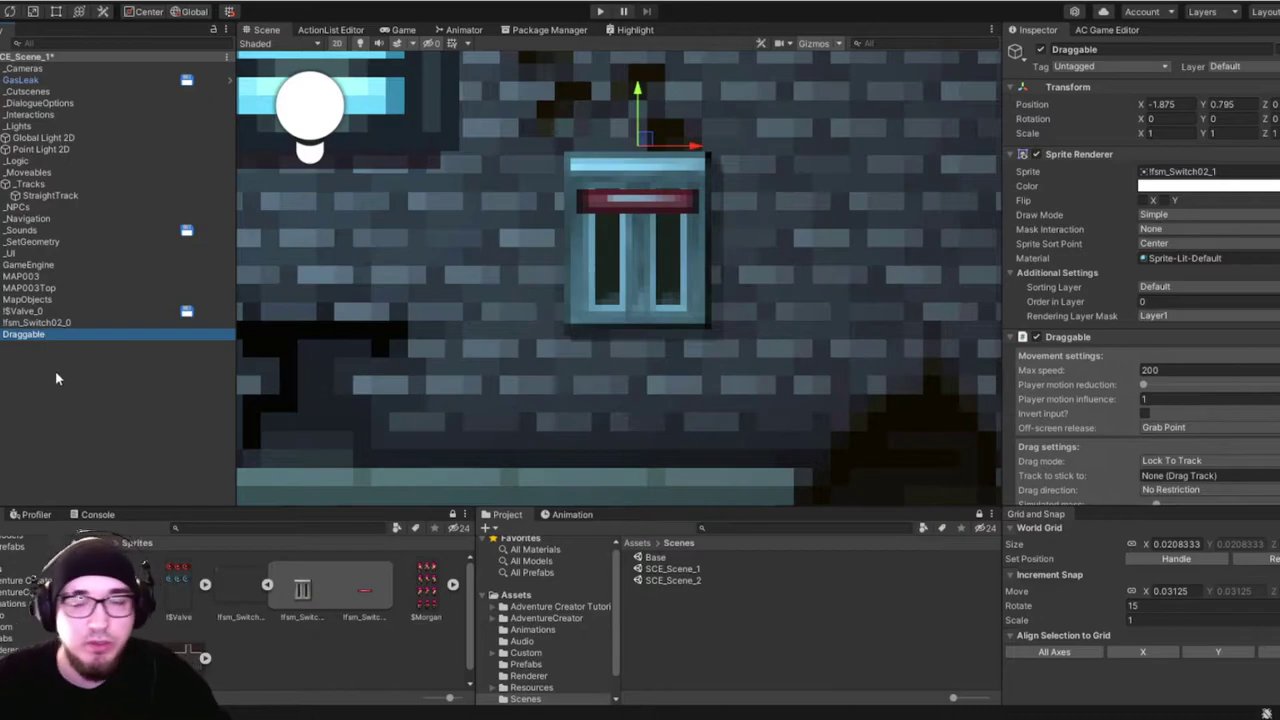
scroll(636, 97, down, 2)
scroll(1166, 200, down, 5)
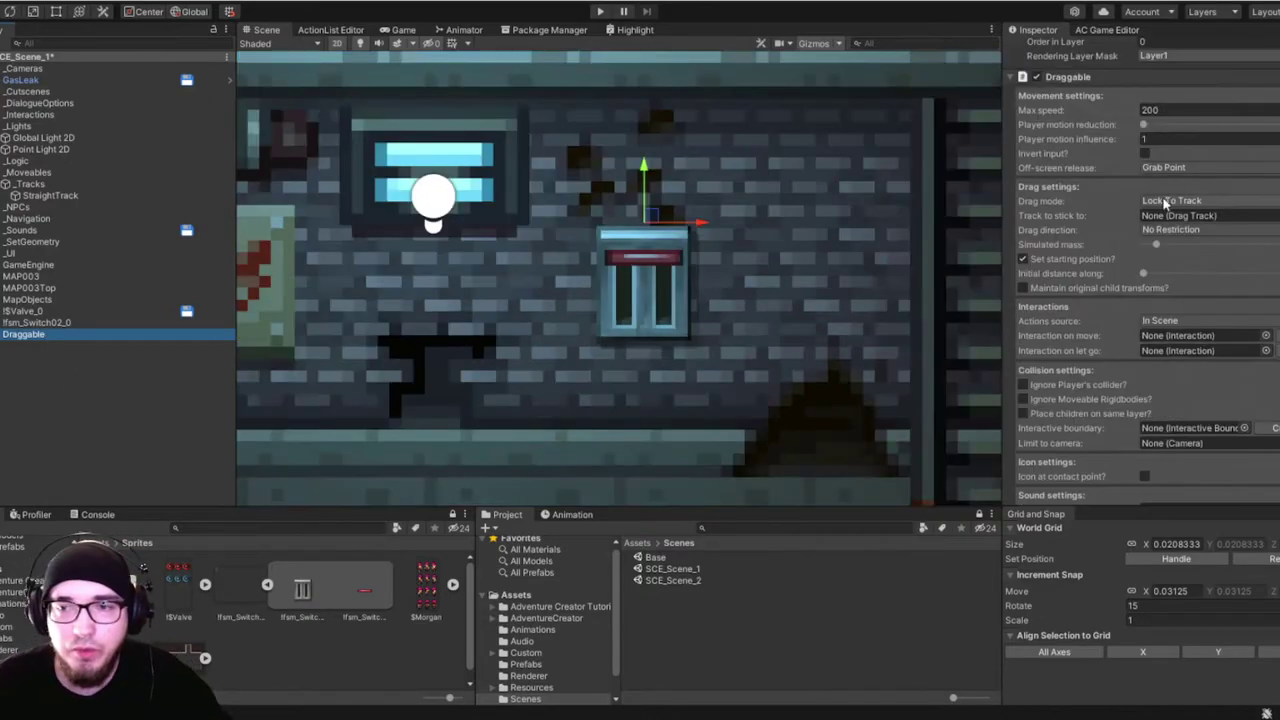
click(1266, 215)
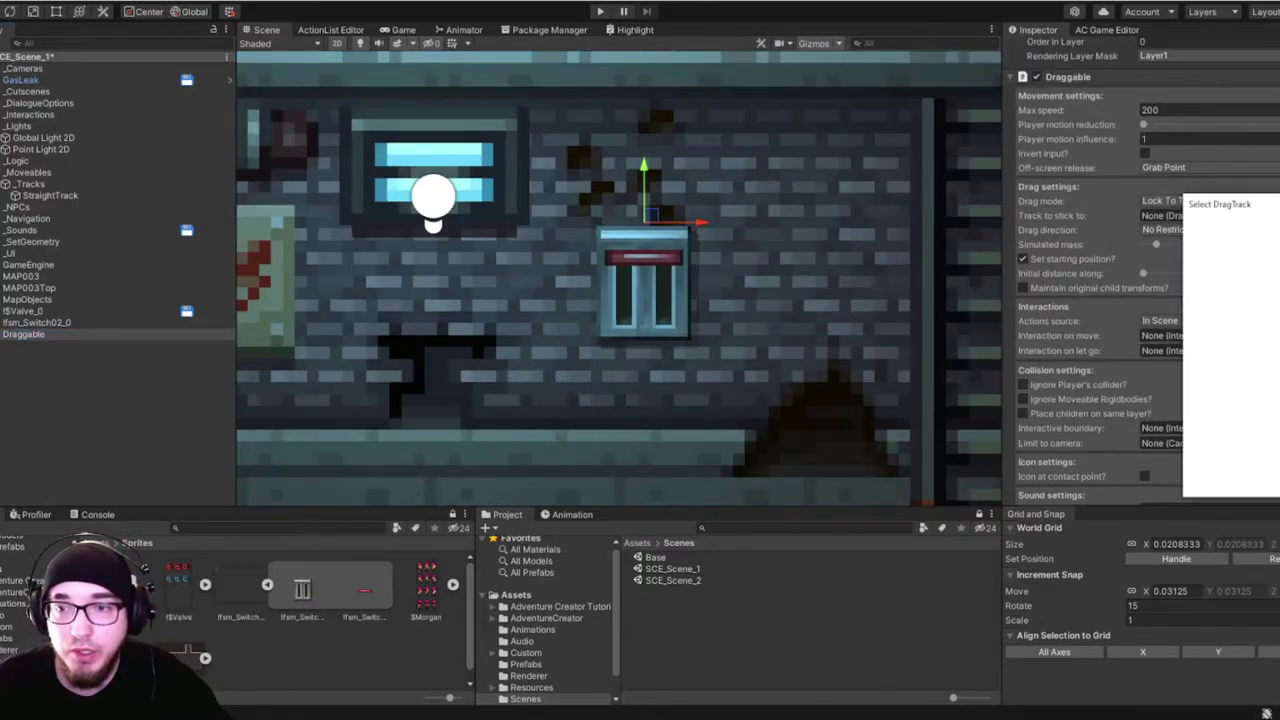
double_click(1256, 270)
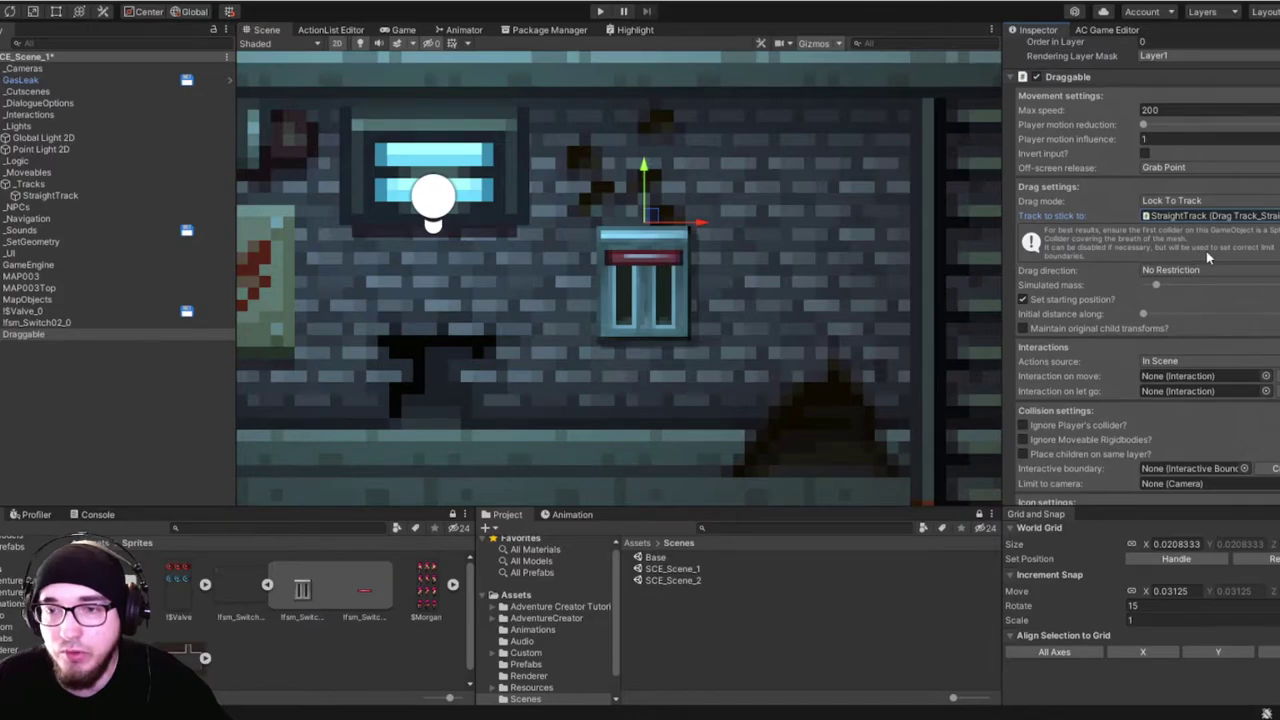
Add a Sphere Collider component to the Draggable handle.
scroll(1117, 268, up, 4)
scroll(1112, 272, down, 6)
scroll(1109, 273, down, 2)
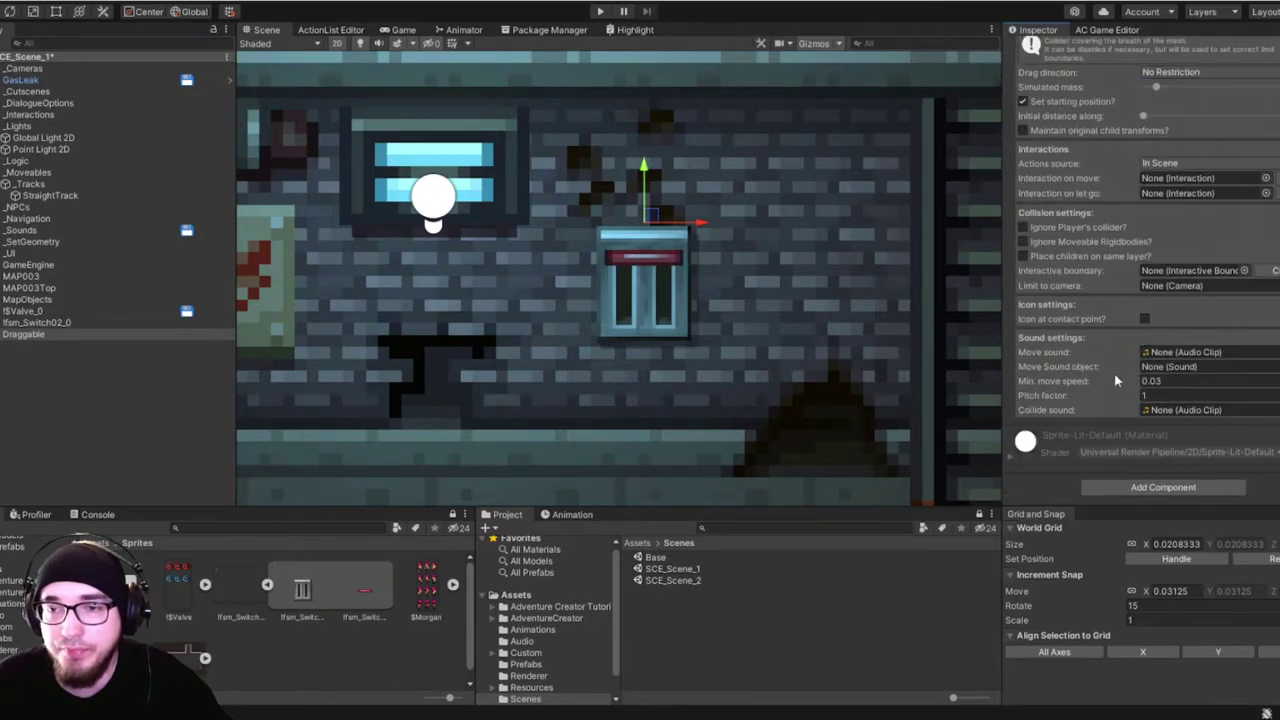
click(1134, 487)
text(dra)
click(1236, 503)
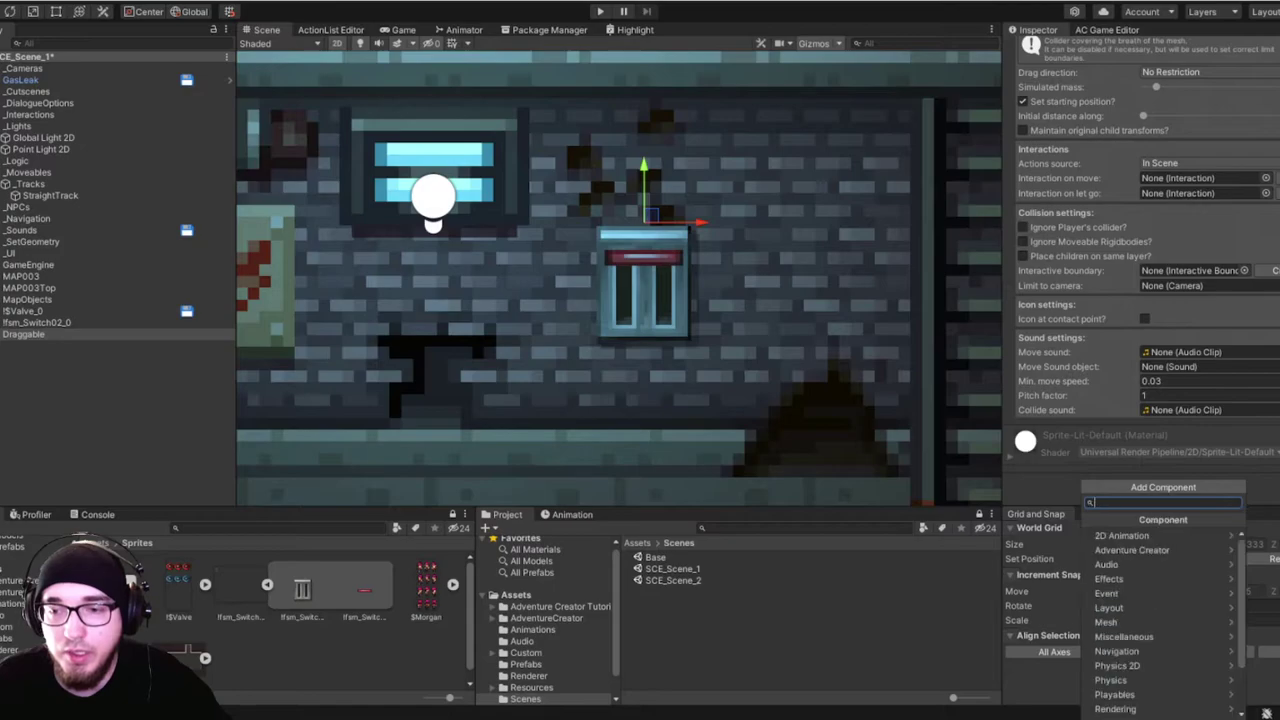
text(sphere)
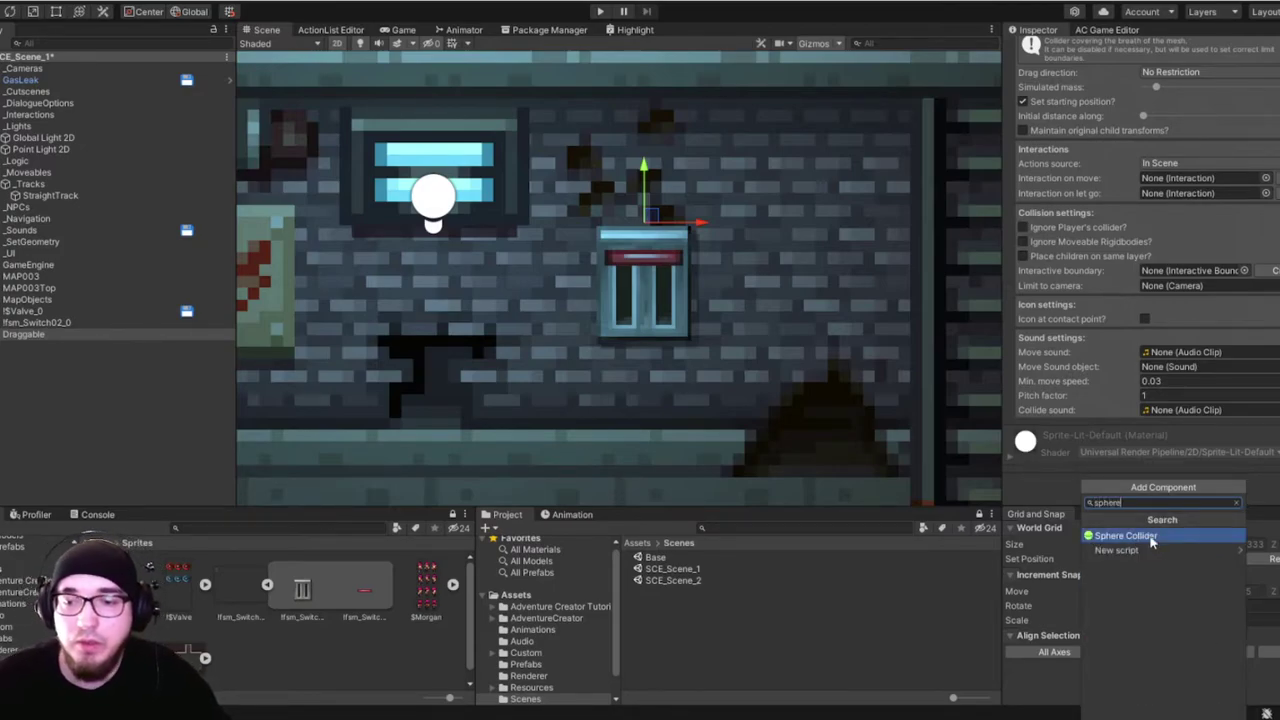
click(1138, 535)
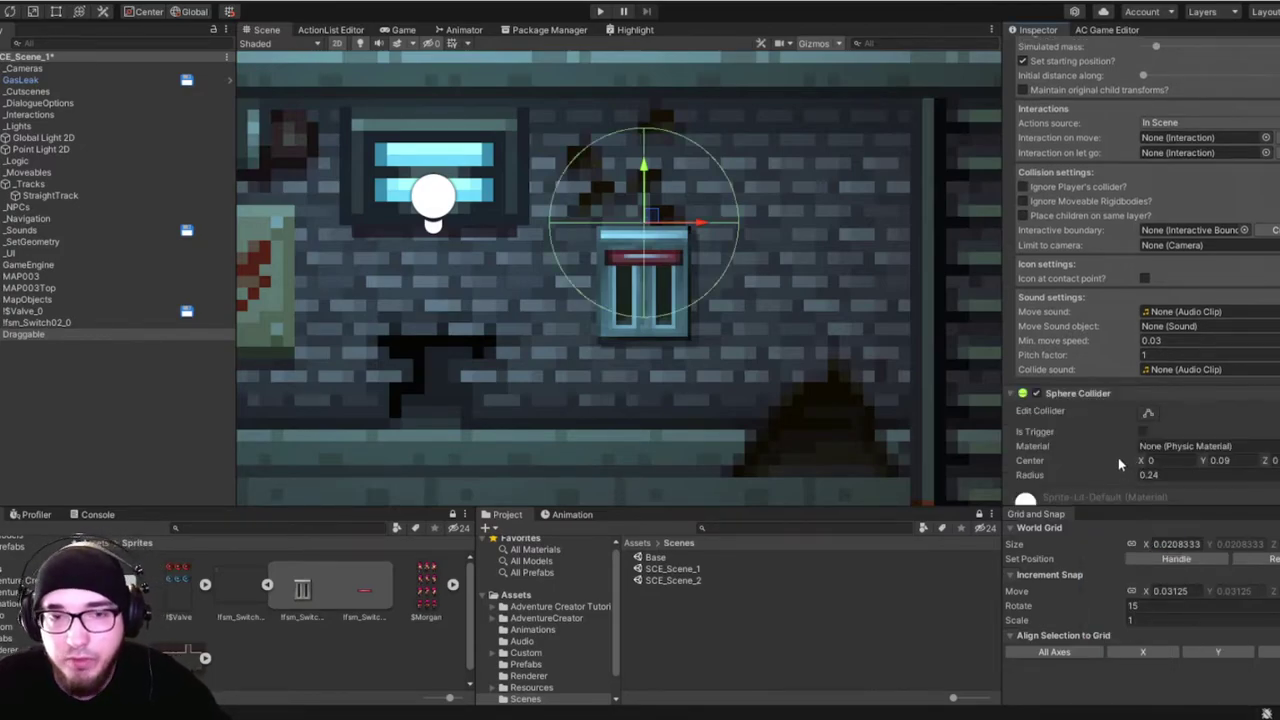
Shrink the Sphere Collider to a radius of about 0.02 and centre it on the red handle.
click(1148, 412)
drag(650, 133, 646, 256)
scroll(644, 260, up, 8)
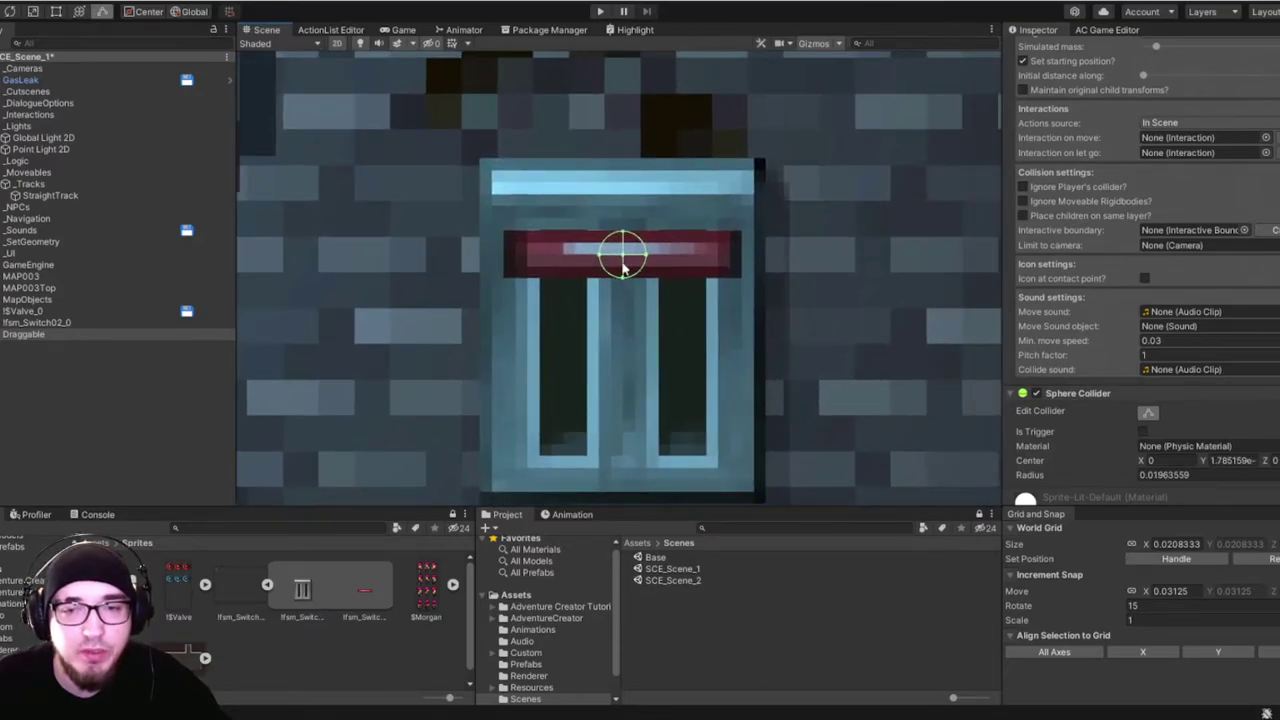
scroll(640, 266, down, 2)
scroll(1079, 345, up, 8)
scroll(1079, 343, down, 9)
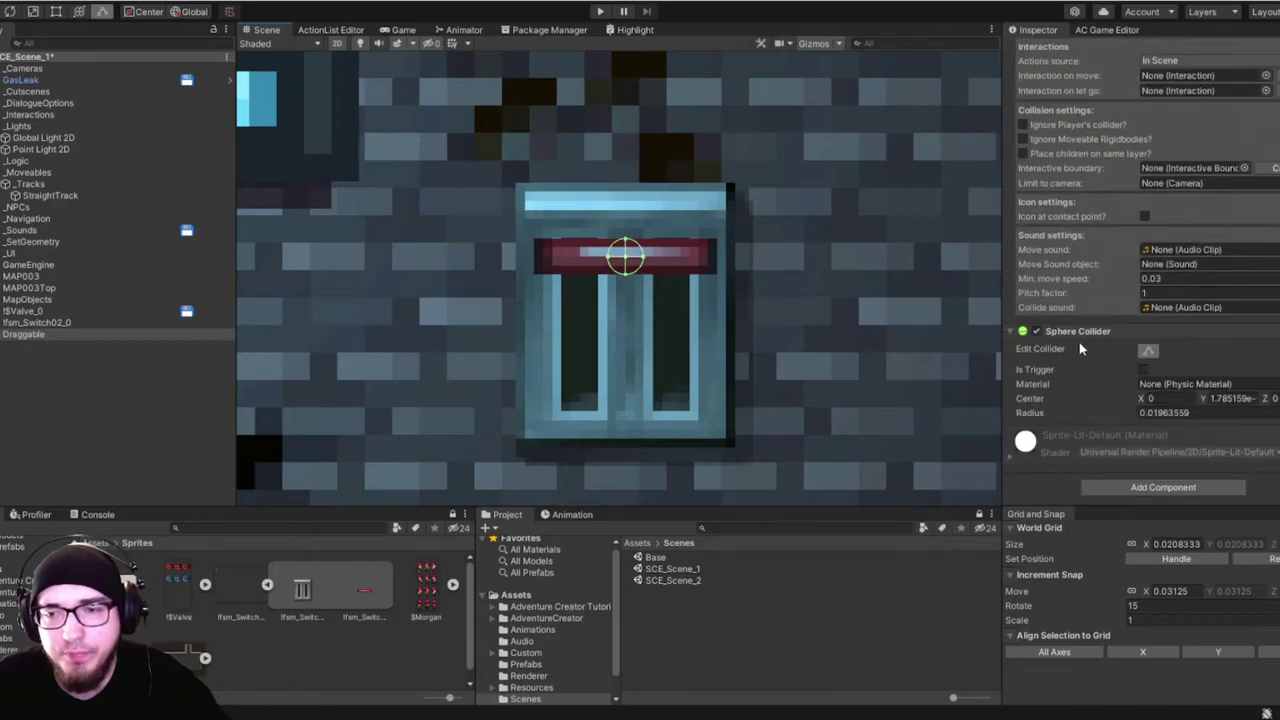
scroll(1080, 348, up, 8)
scroll(1103, 358, down, 8)
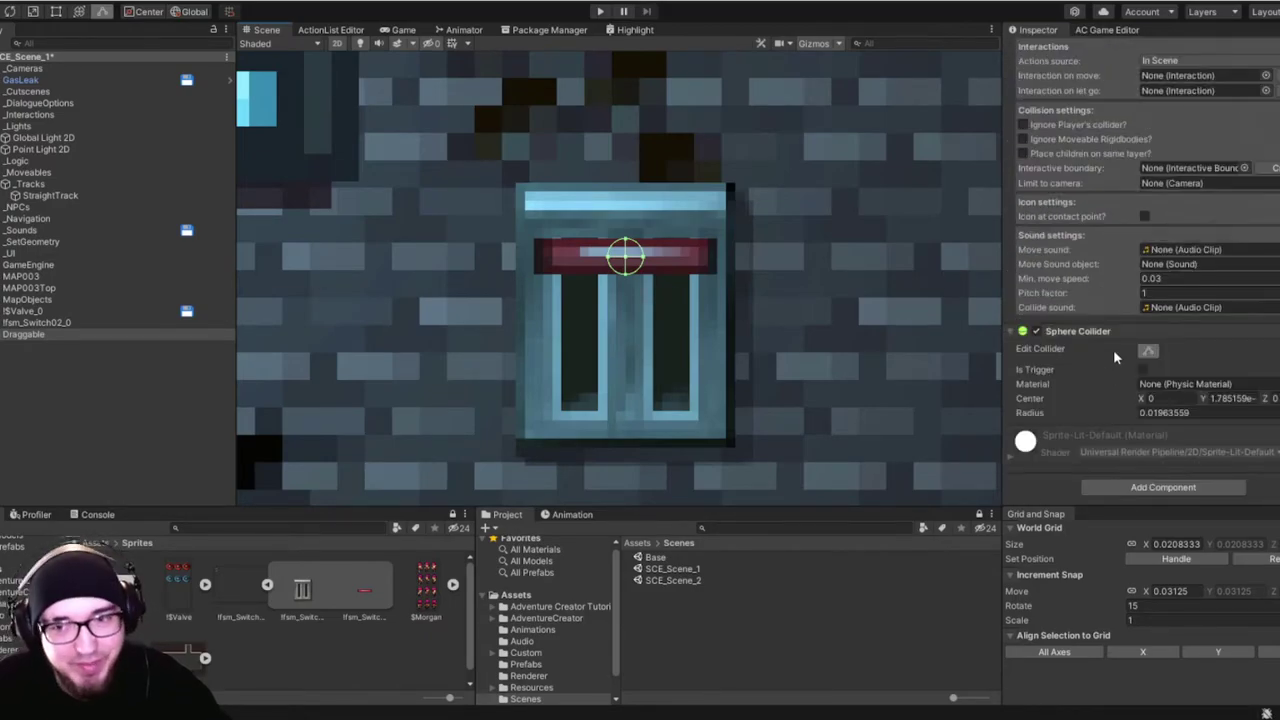
click(1148, 351)
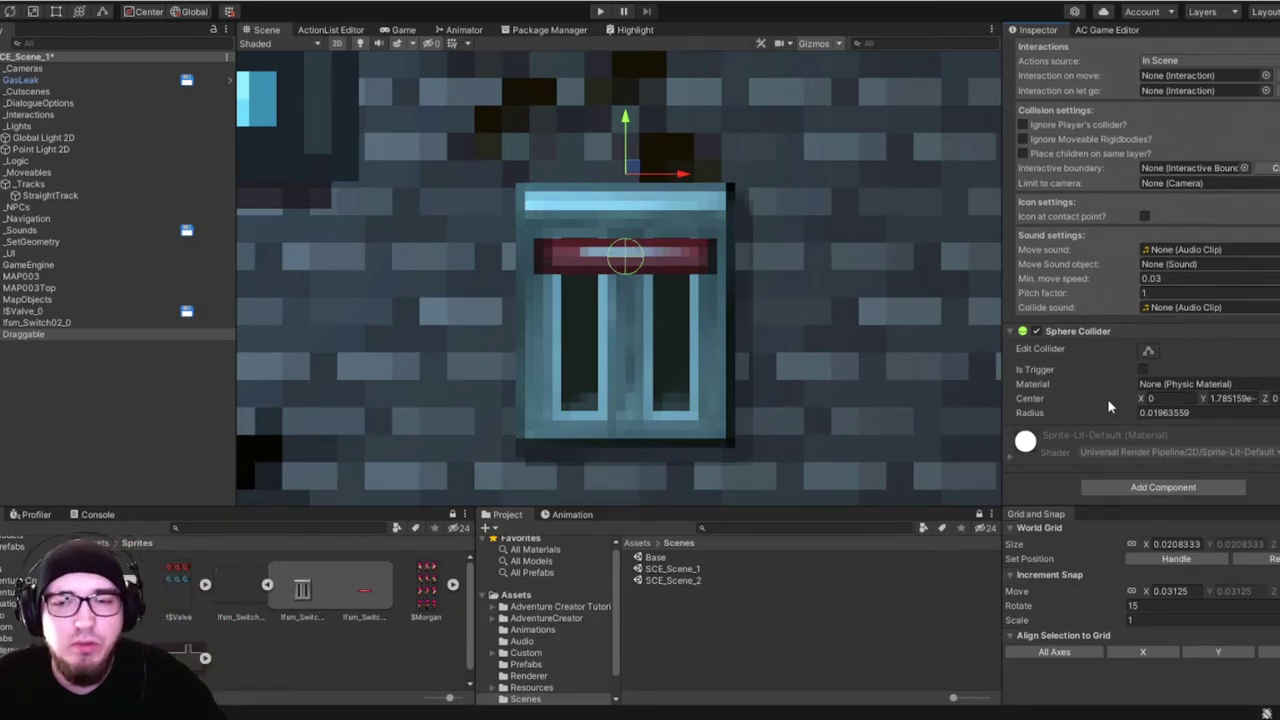
Disable the handle's Sphere Collider and add a Box Collider to the same object.
scroll(1105, 390, up, 4)
scroll(1097, 404, down, 4)
scroll(1097, 404, up, 6)
scroll(1095, 400, down, 6)
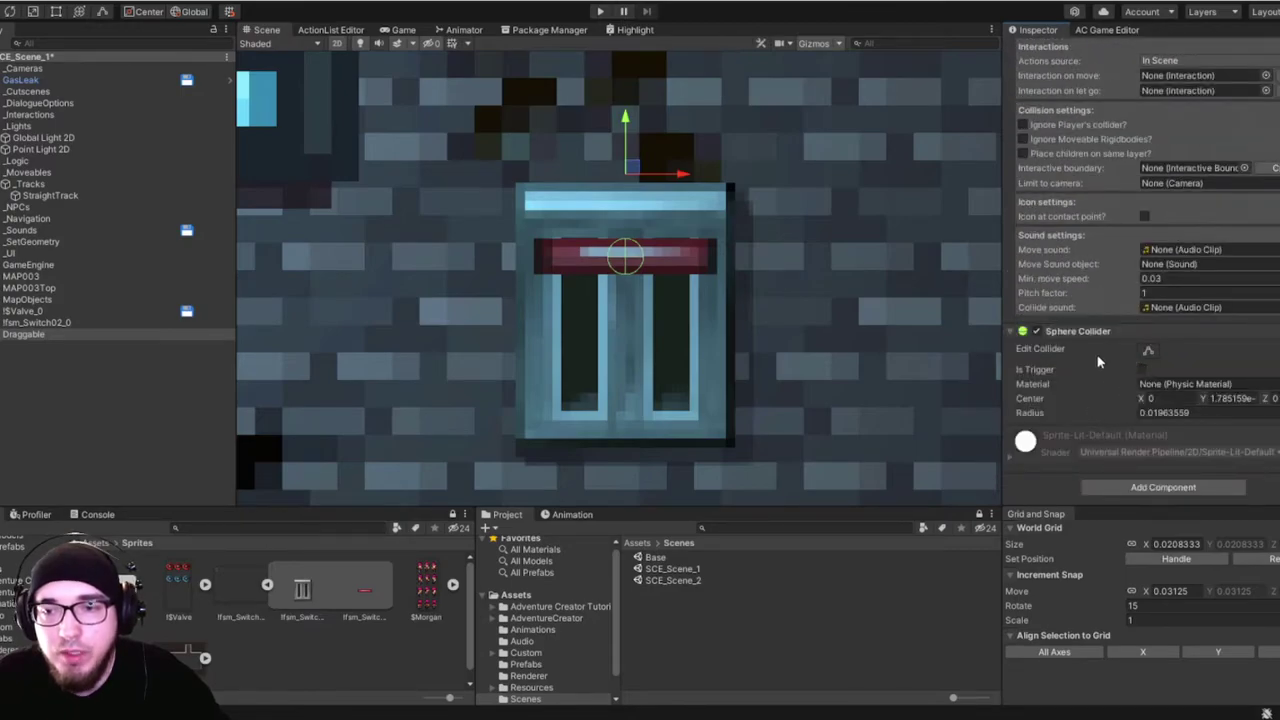
click(1163, 487)
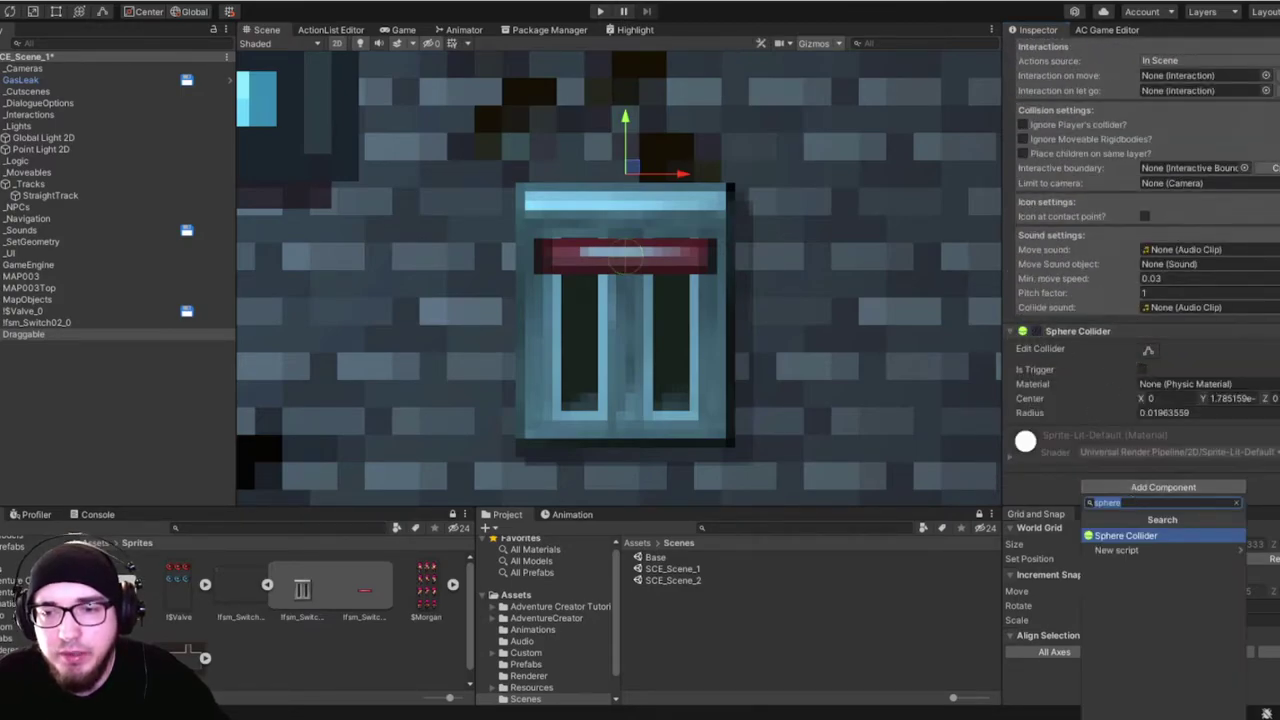
click(1237, 502)
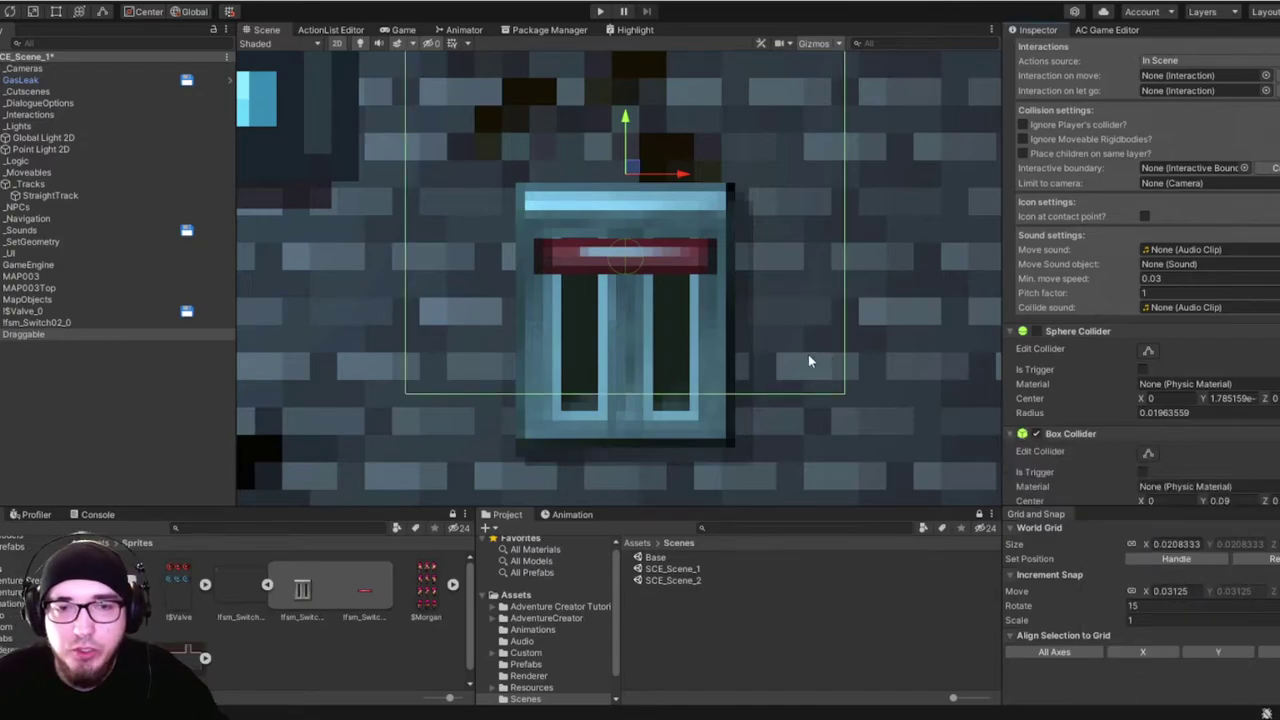
Resize the Box Collider on all four sides to fit the outline of the red handle.
scroll(661, 304, down, 5)
middle_drag(651, 303, 647, 343)
click(1147, 456)
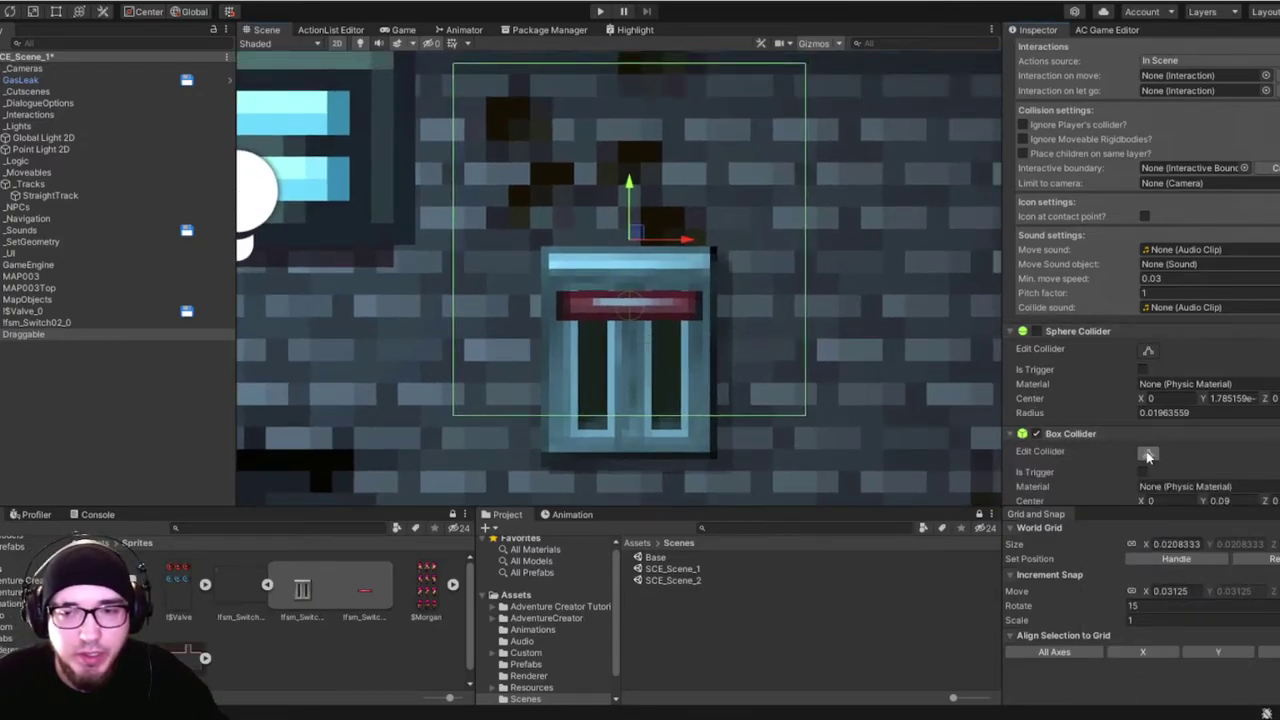
click(1147, 453)
drag(628, 66, 641, 296)
drag(630, 414, 617, 330)
drag(453, 310, 558, 312)
drag(801, 306, 700, 314)
scroll(701, 240, up, 8)
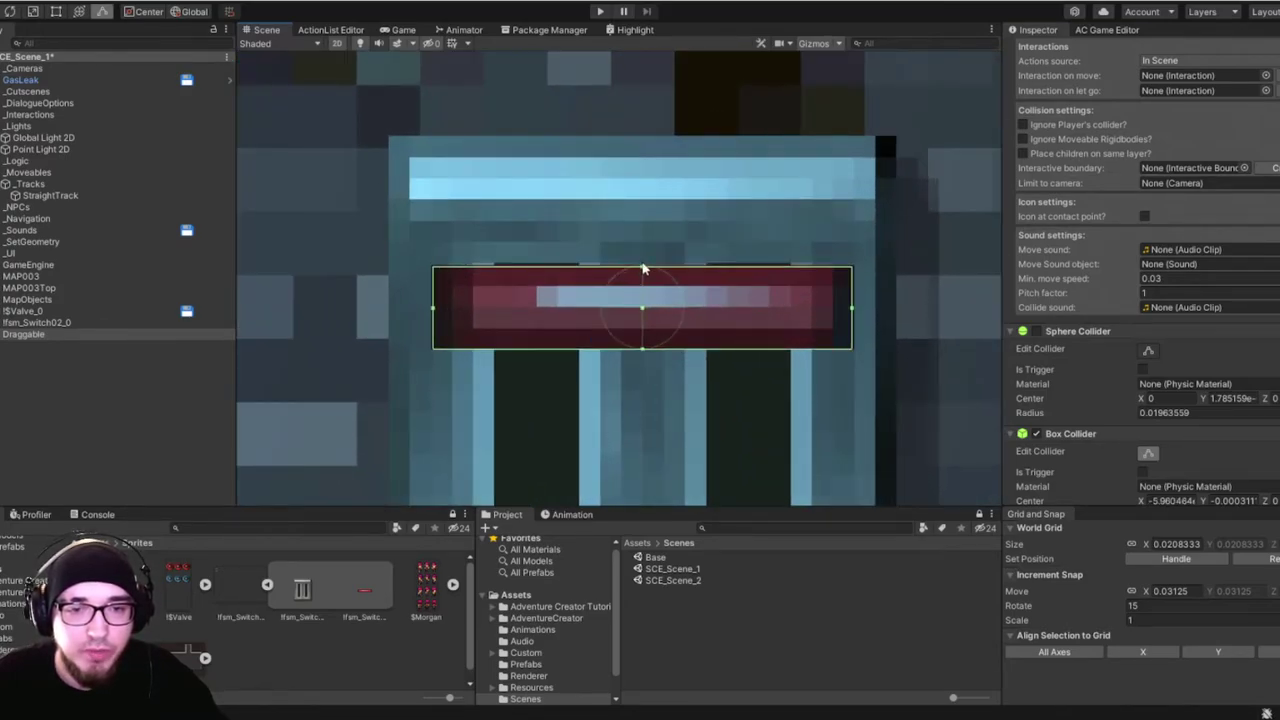
click(643, 268)
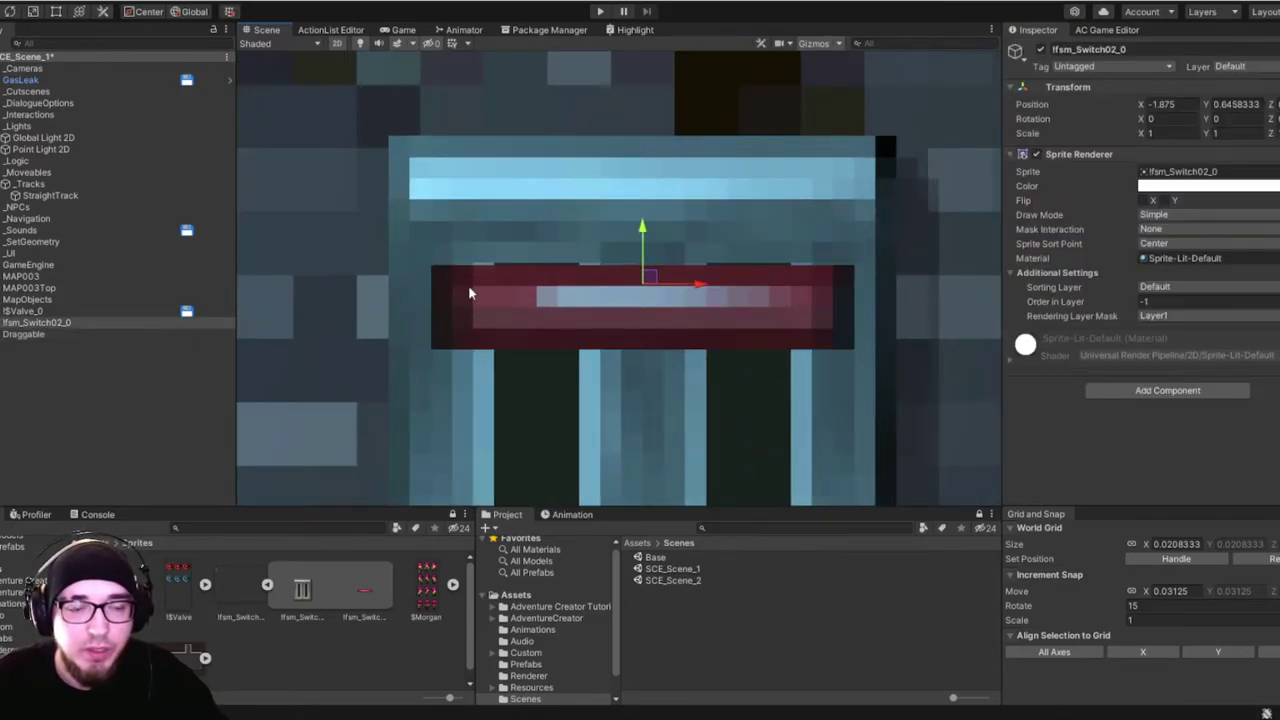
Play-test the scene by trying to drag the switch handle along its track.
click(33, 338)
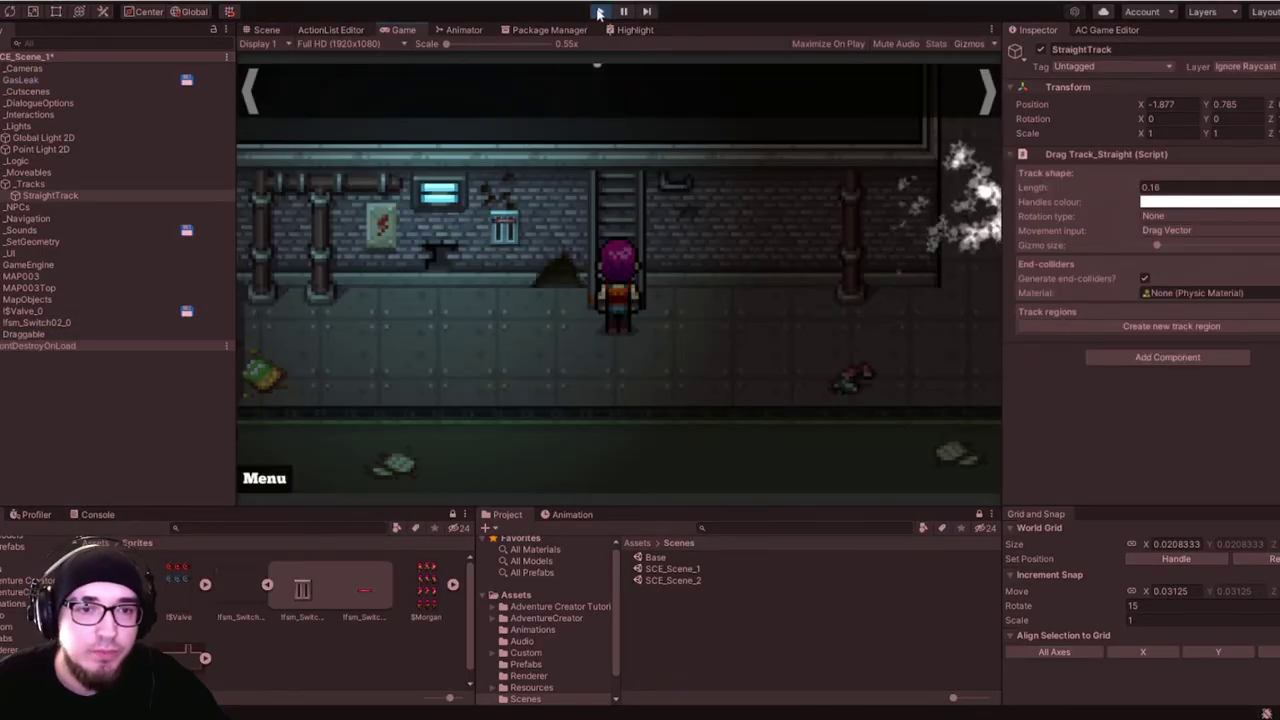
click(600, 12)
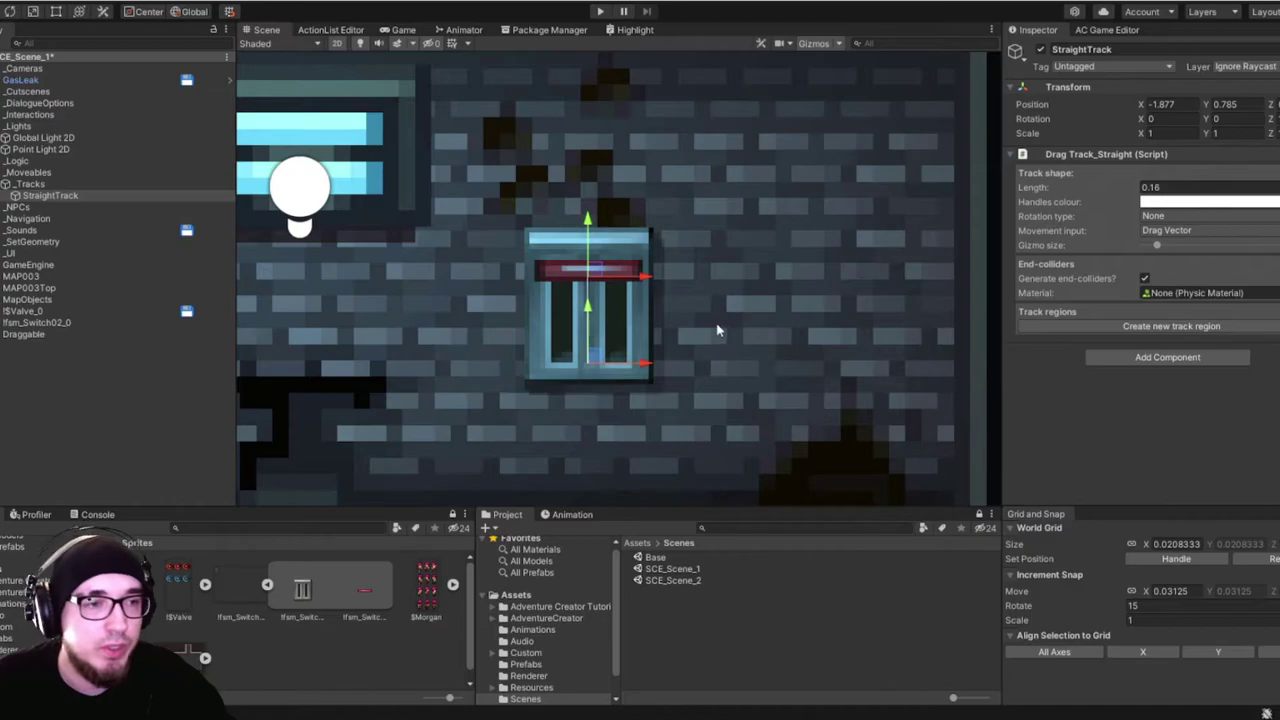
click(601, 12)
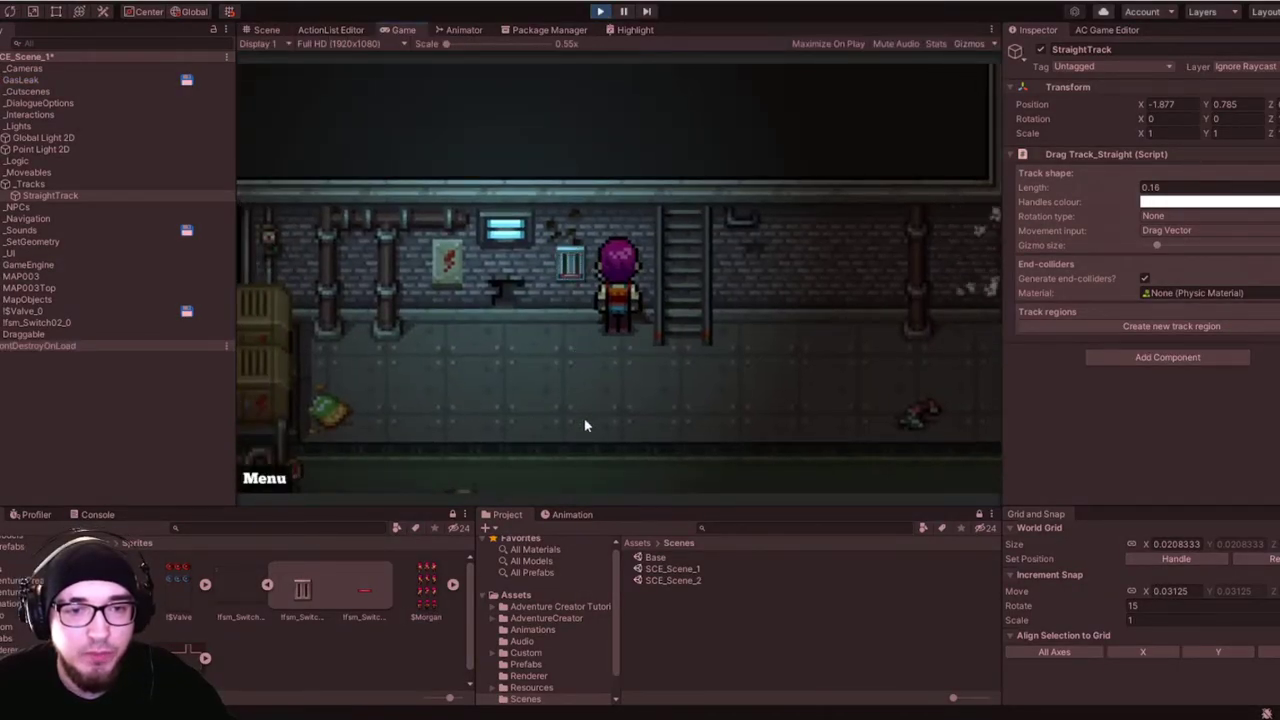
drag(586, 228, 588, 62)
key(ctrl+p)
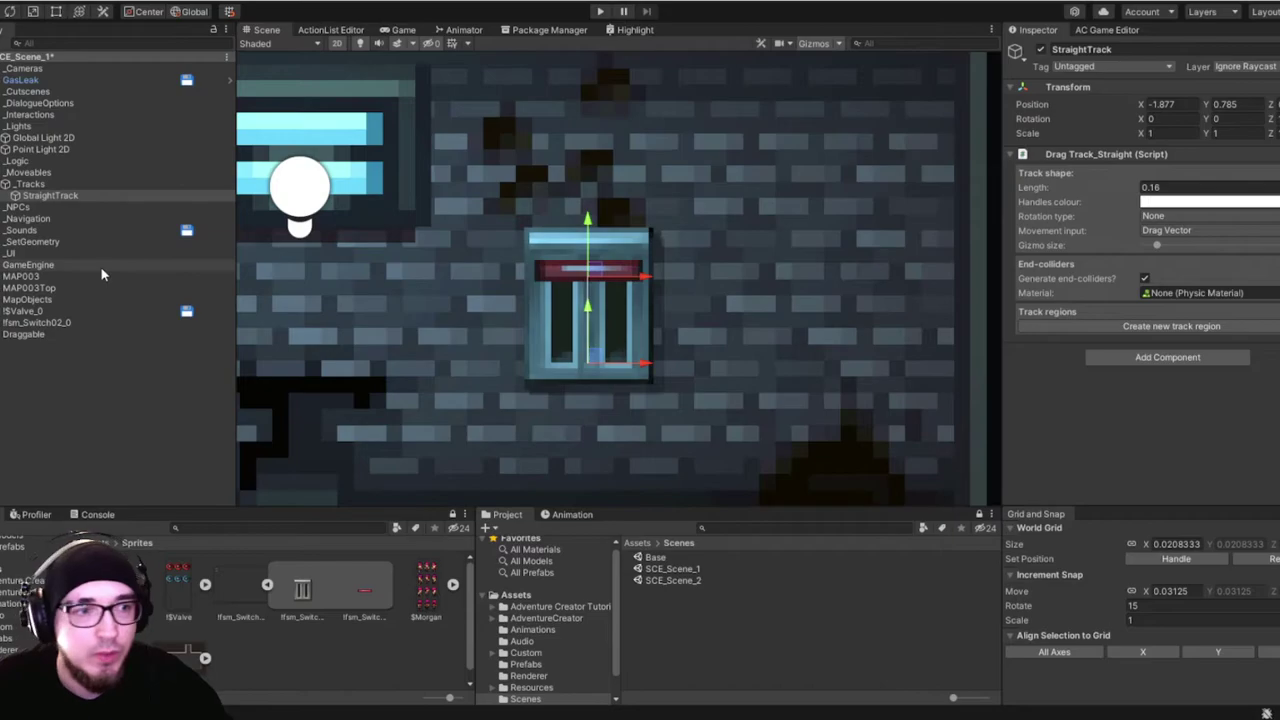
Set the Draggable handle's max speed to 500 and its off-screen release to Do Not Release.
click(60, 334)
scroll(1087, 270, down, 3)
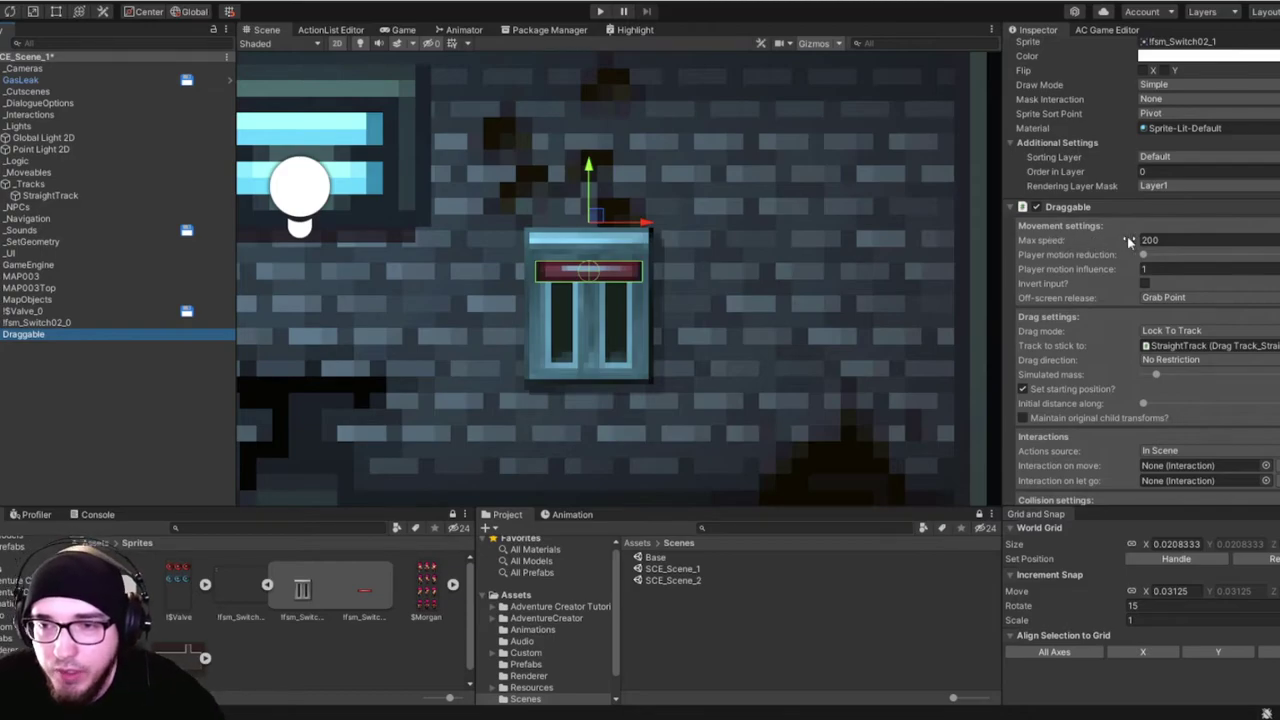
drag(1149, 240, 1134, 240)
text(5)
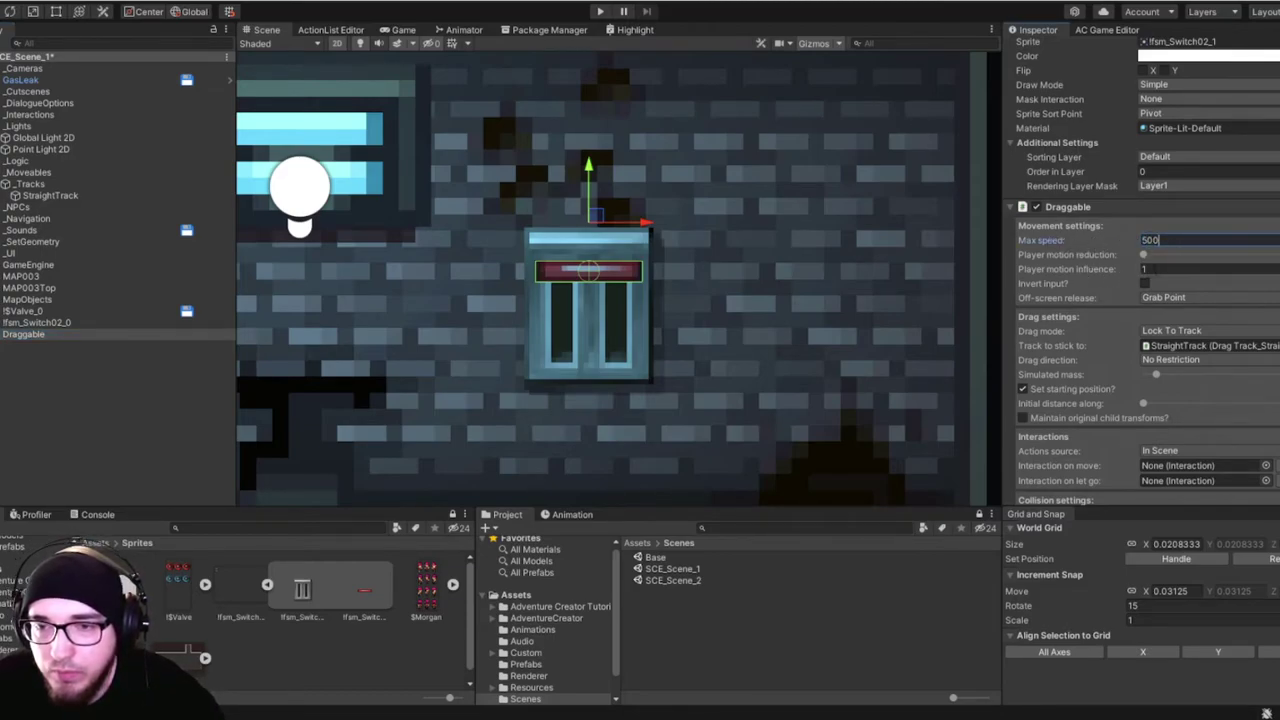
mouse_move(1078, 276)
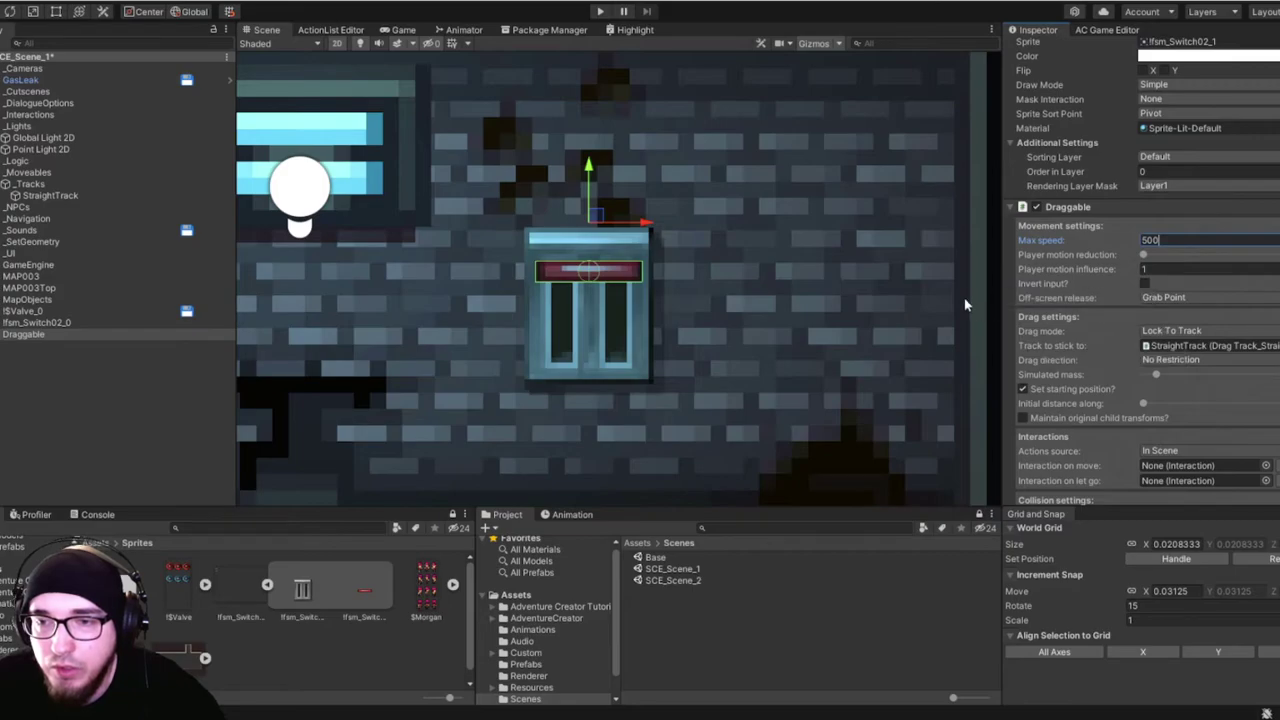
click(1170, 297)
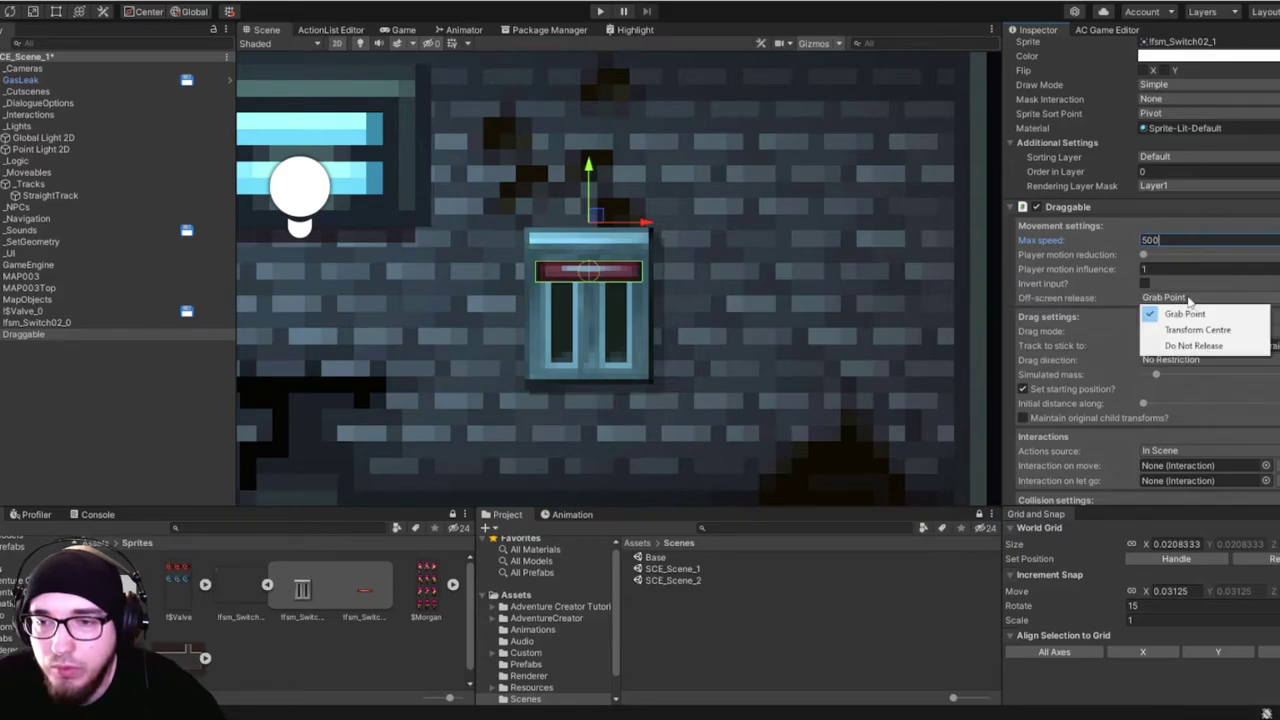
click(1172, 344)
Play-test the scene by dragging the switch handle down its track, and stop play mode.
click(602, 12)
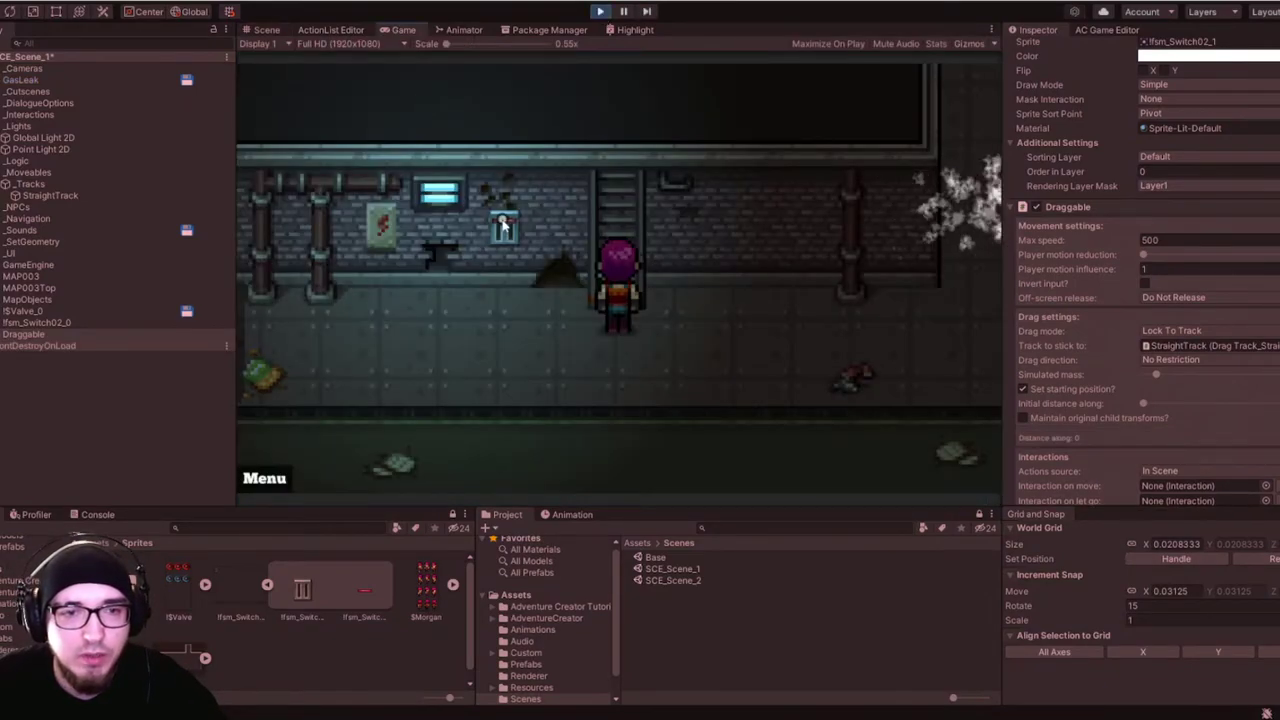
drag(506, 298, 757, 193)
drag(505, 228, 510, 192)
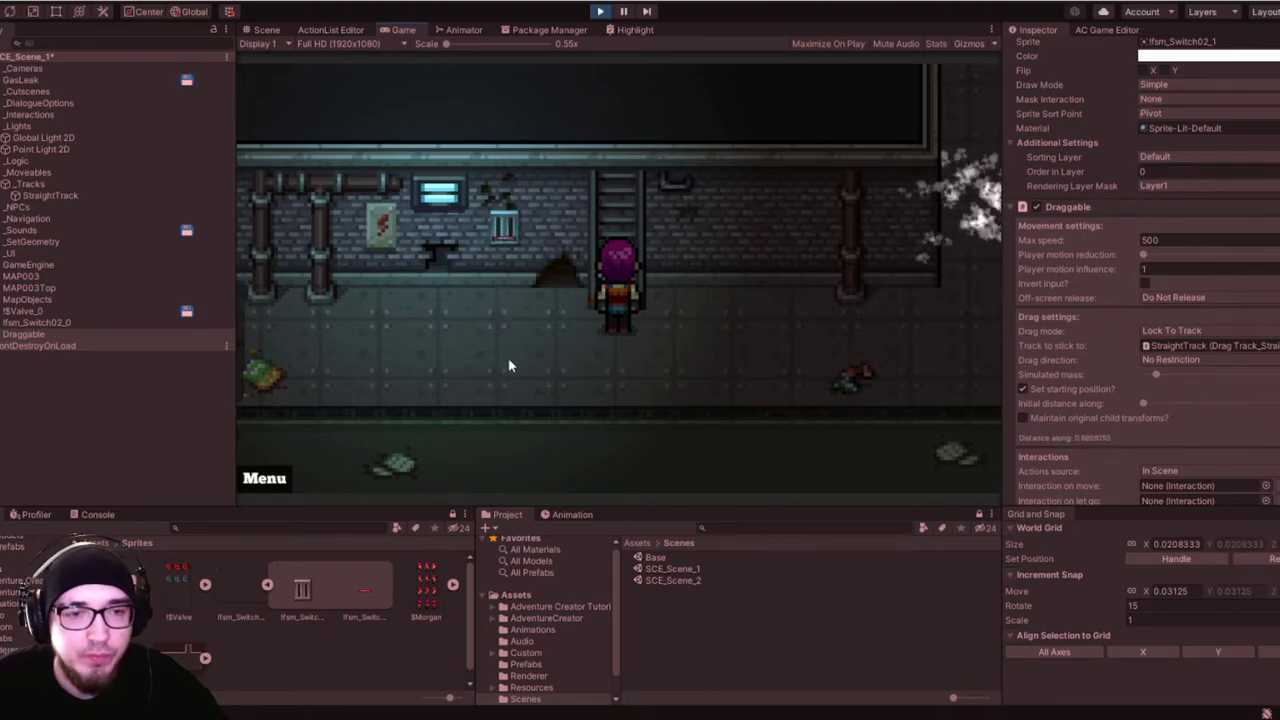
click(600, 12)
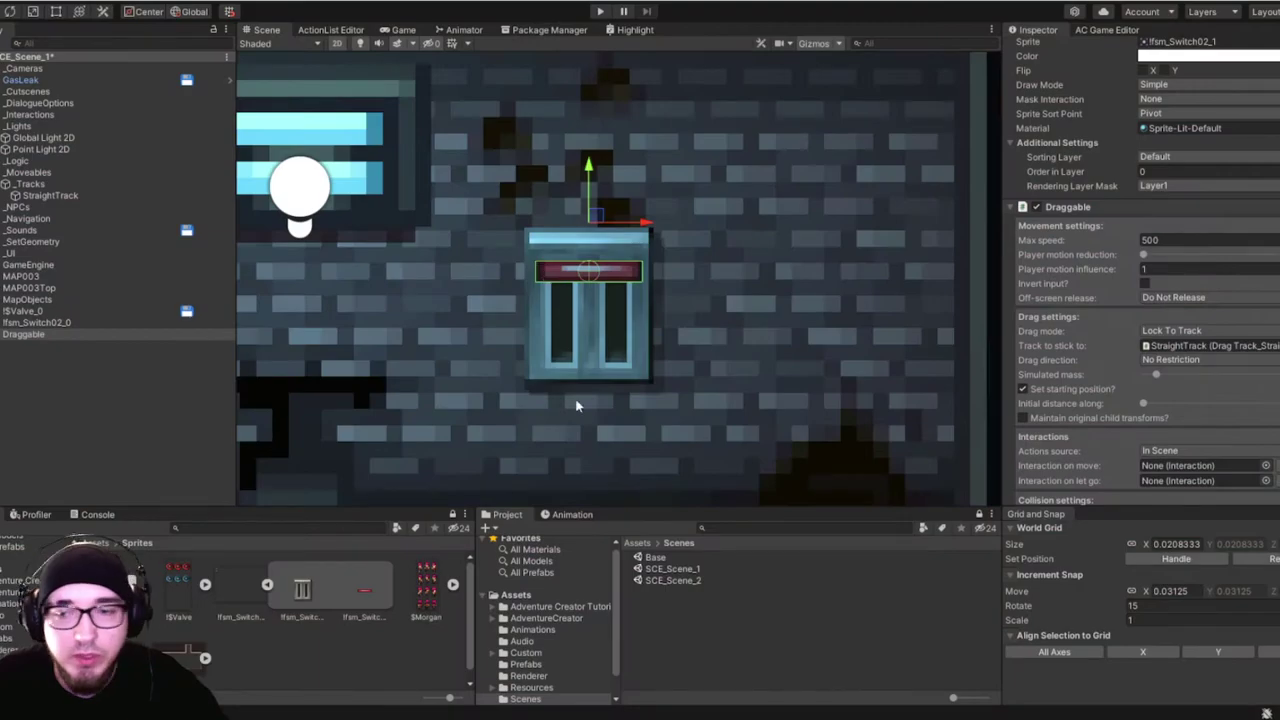
Create a new interaction for the Draggable handle's let-go event.
scroll(1197, 318, down, 5)
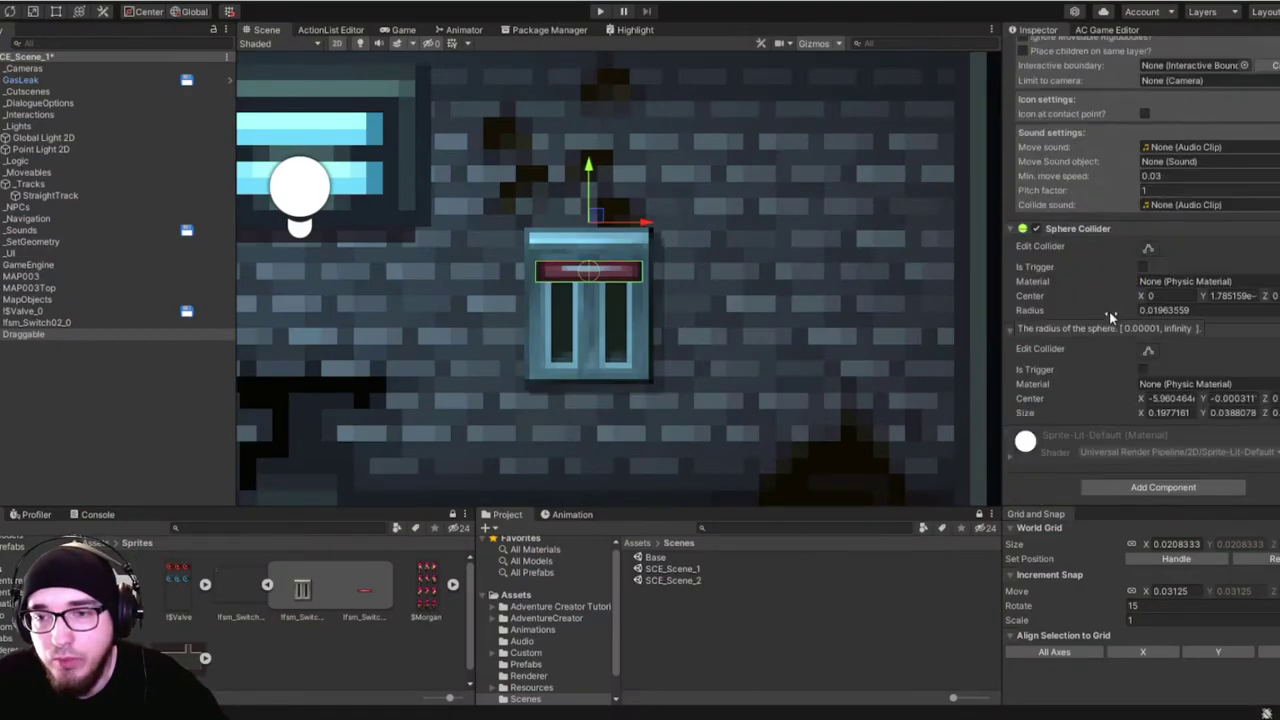
scroll(1110, 311, up, 3)
scroll(1110, 340, up, 5)
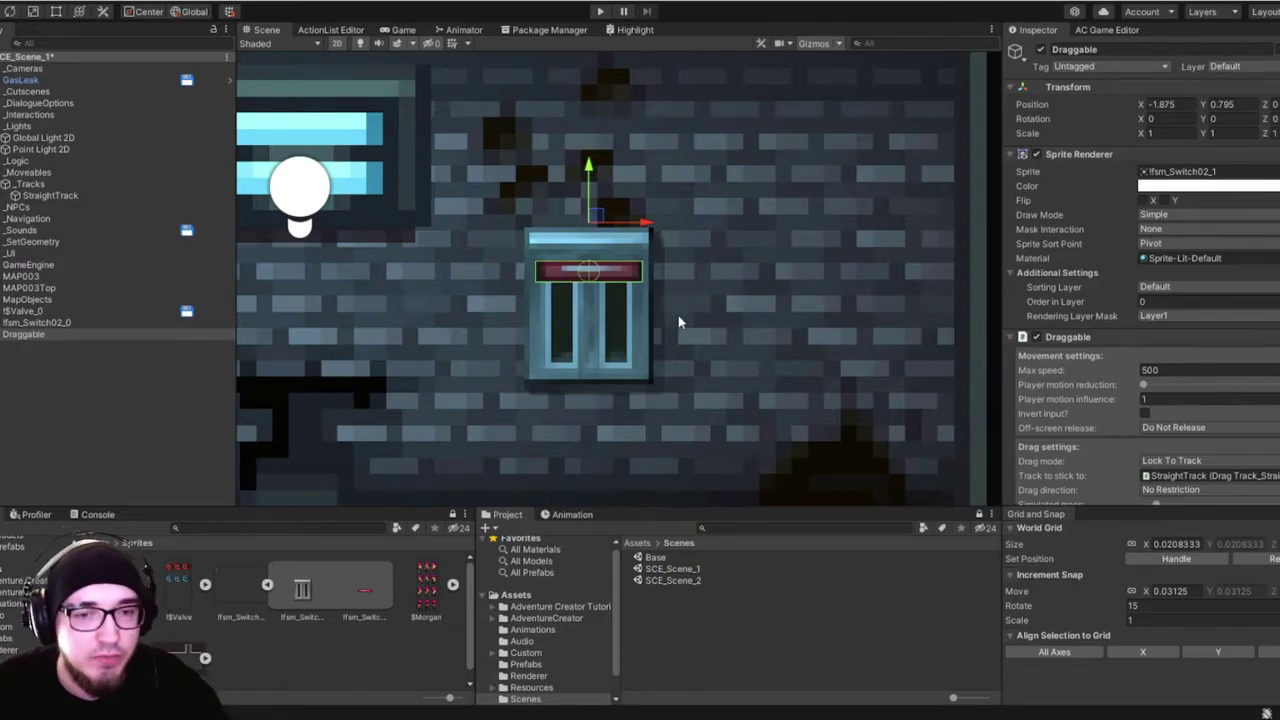
scroll(695, 308, down, 1)
scroll(1074, 303, down, 5)
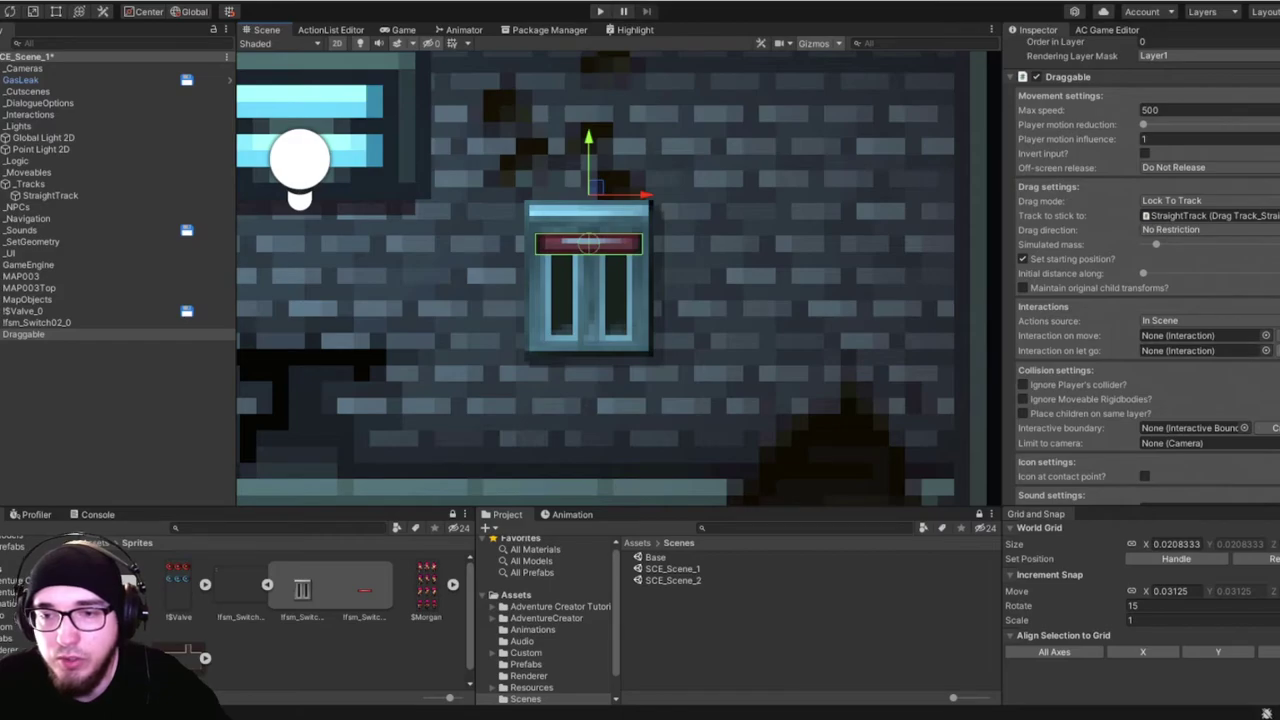
click(1276, 350)
click(1262, 352)
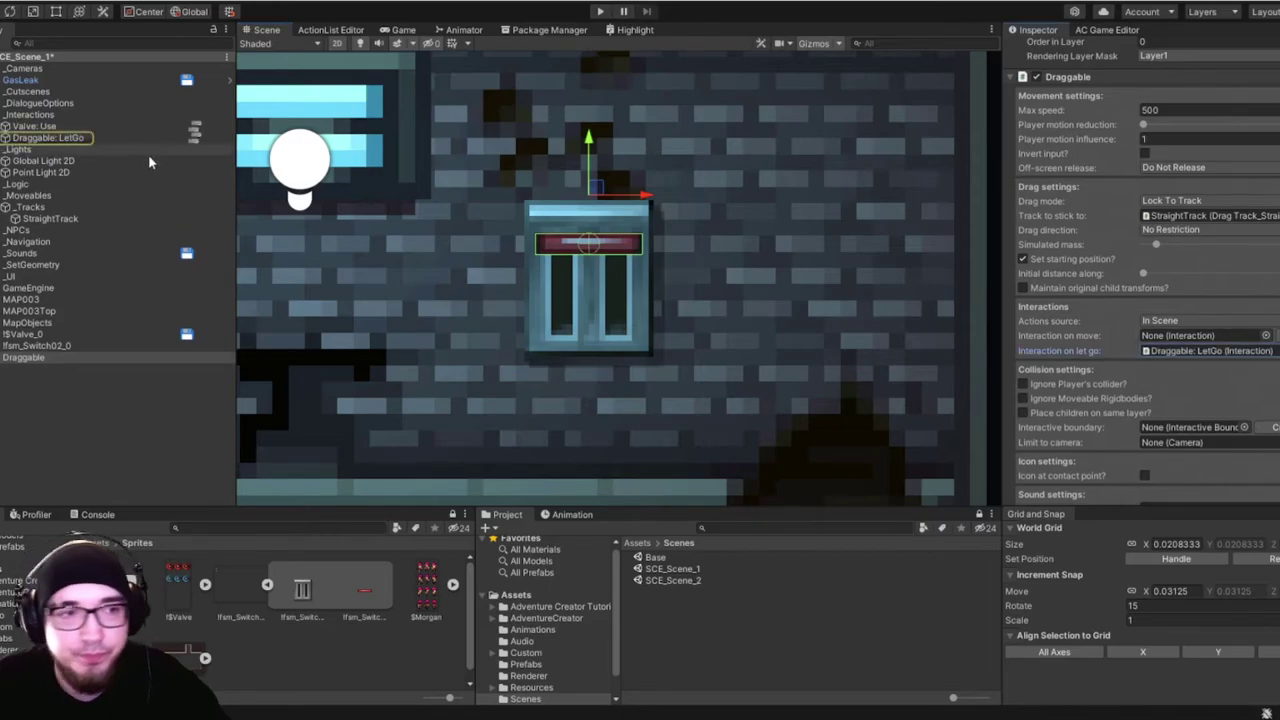
Open the Draggable: LetGo action list and change its first action to Moveable: Check track position.
click(77, 139)
click(195, 139)
click(348, 86)
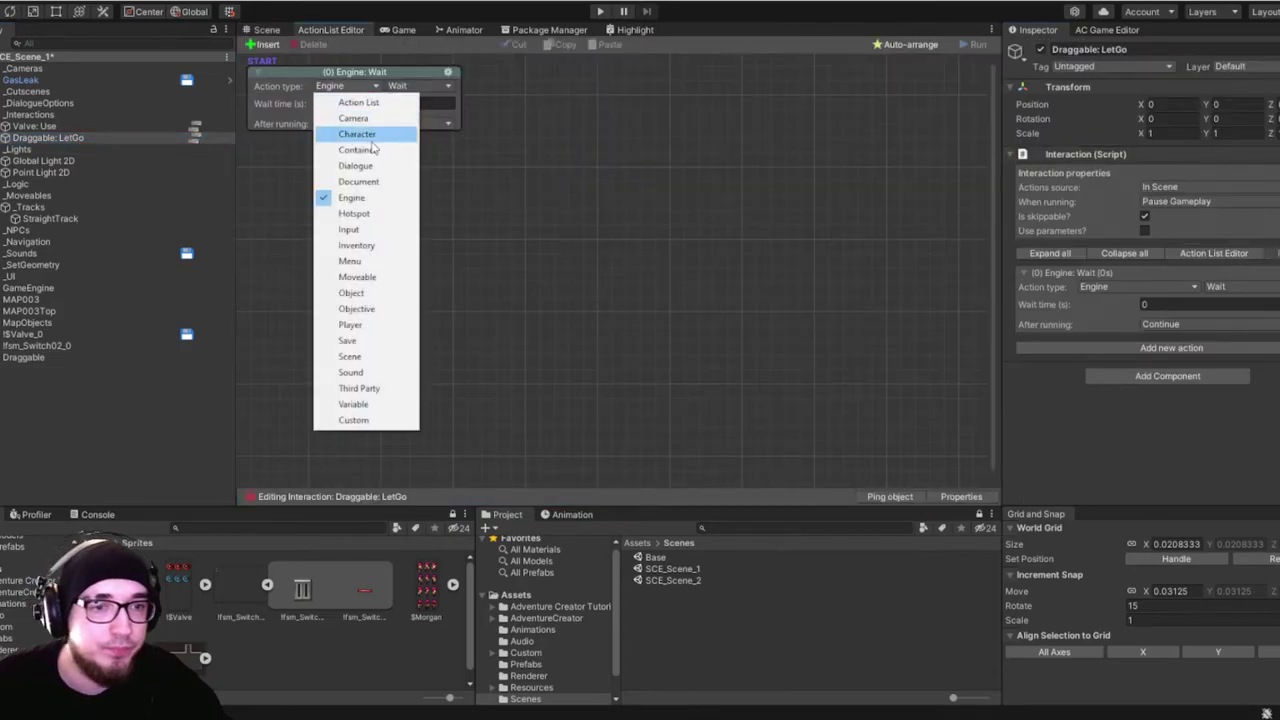
click(358, 277)
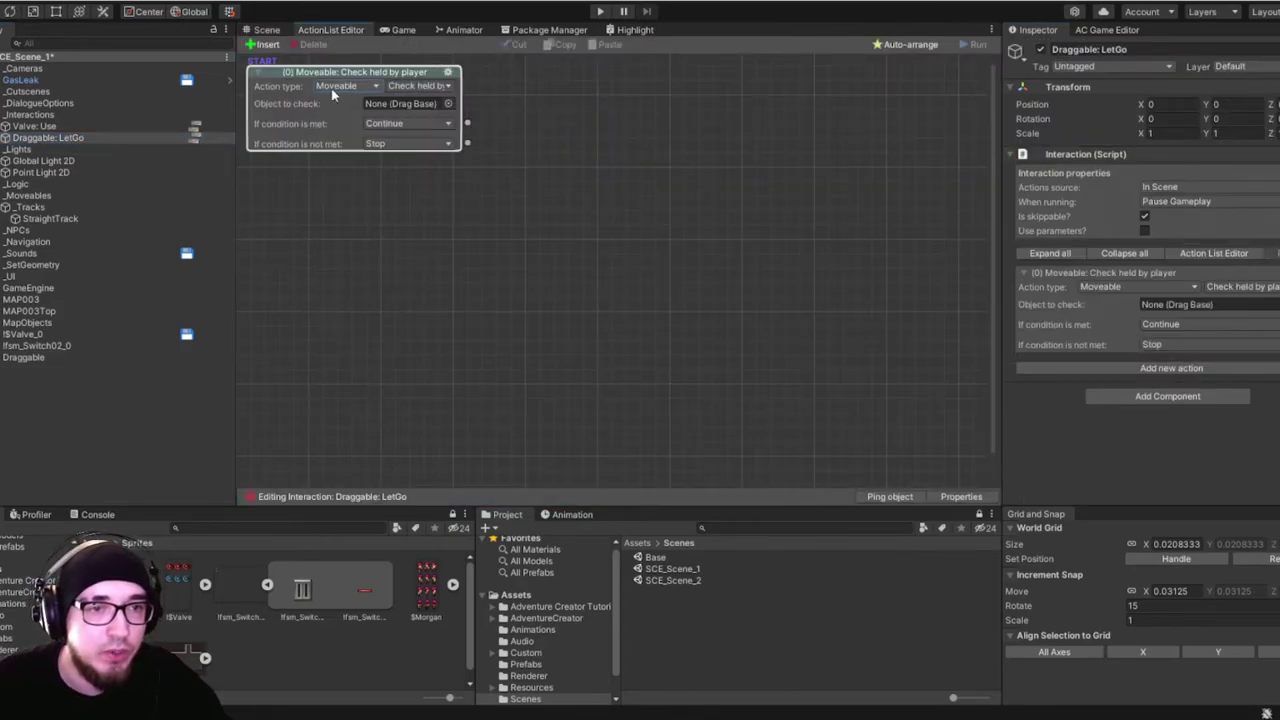
click(406, 90)
click(450, 118)
click(418, 86)
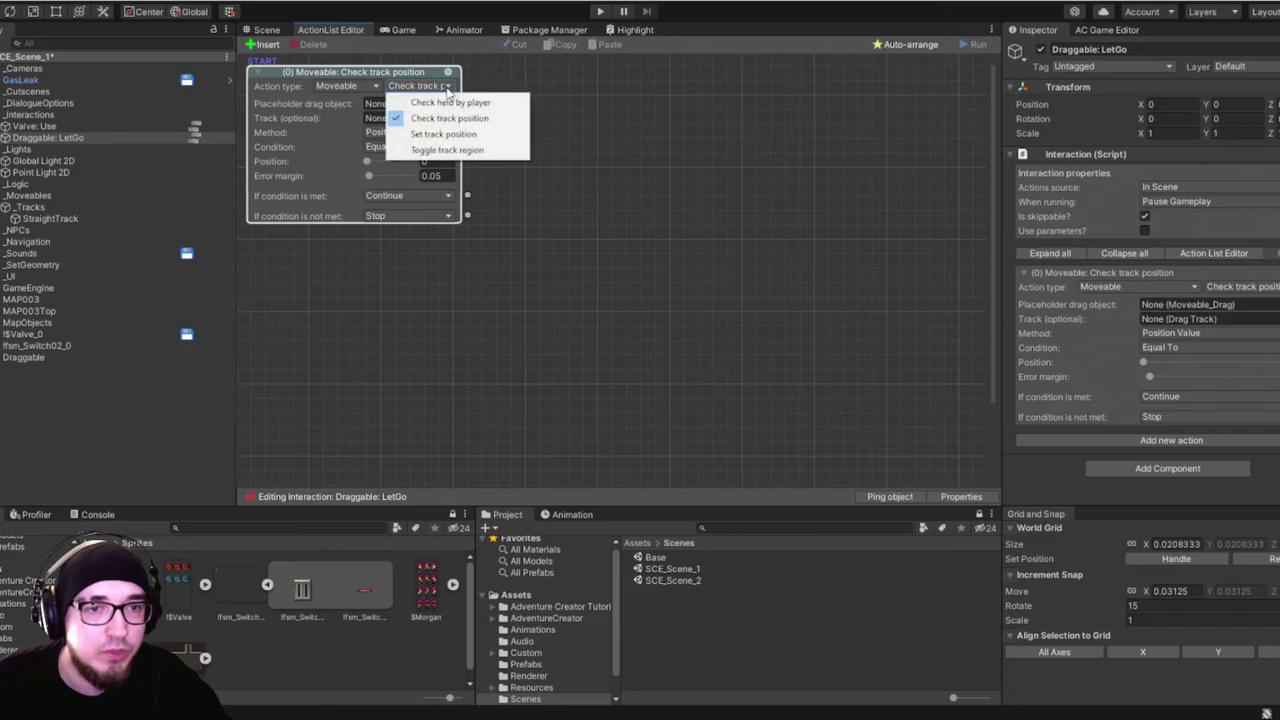
click(468, 120)
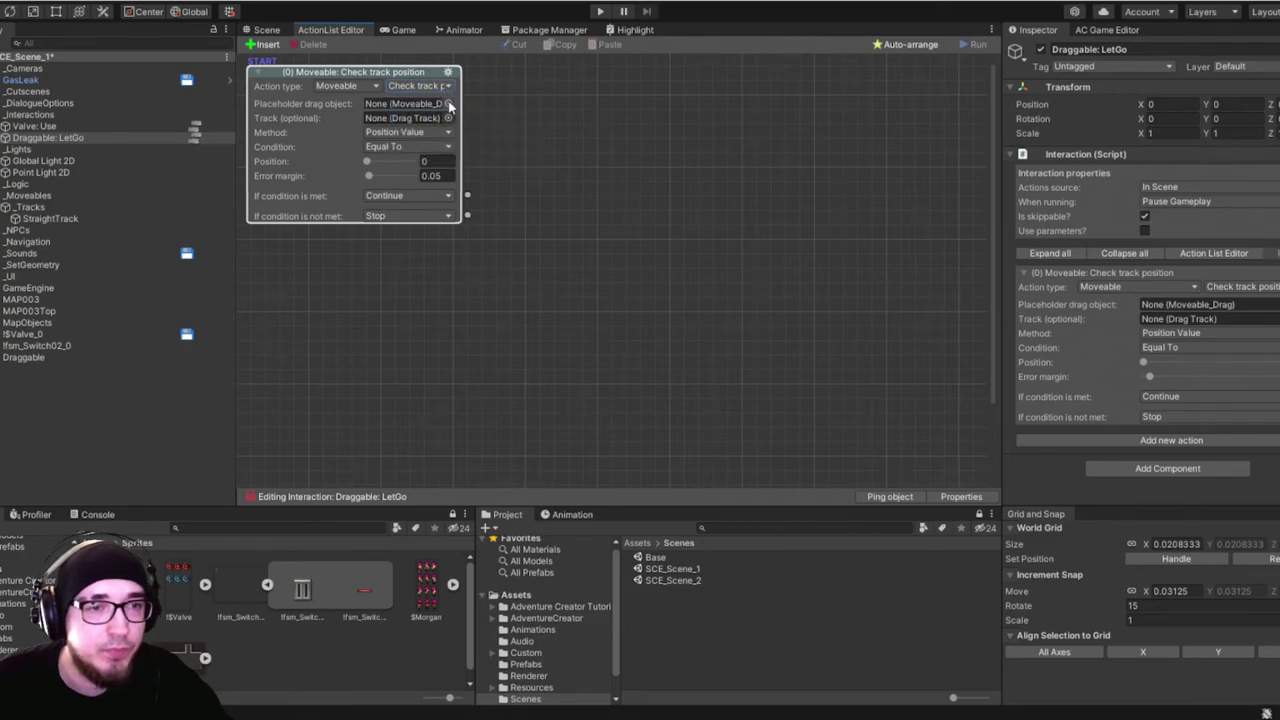
Set the track position check to use Draggable on StraightTrack, with a position value equal to 1.
click(452, 104)
double_click(495, 150)
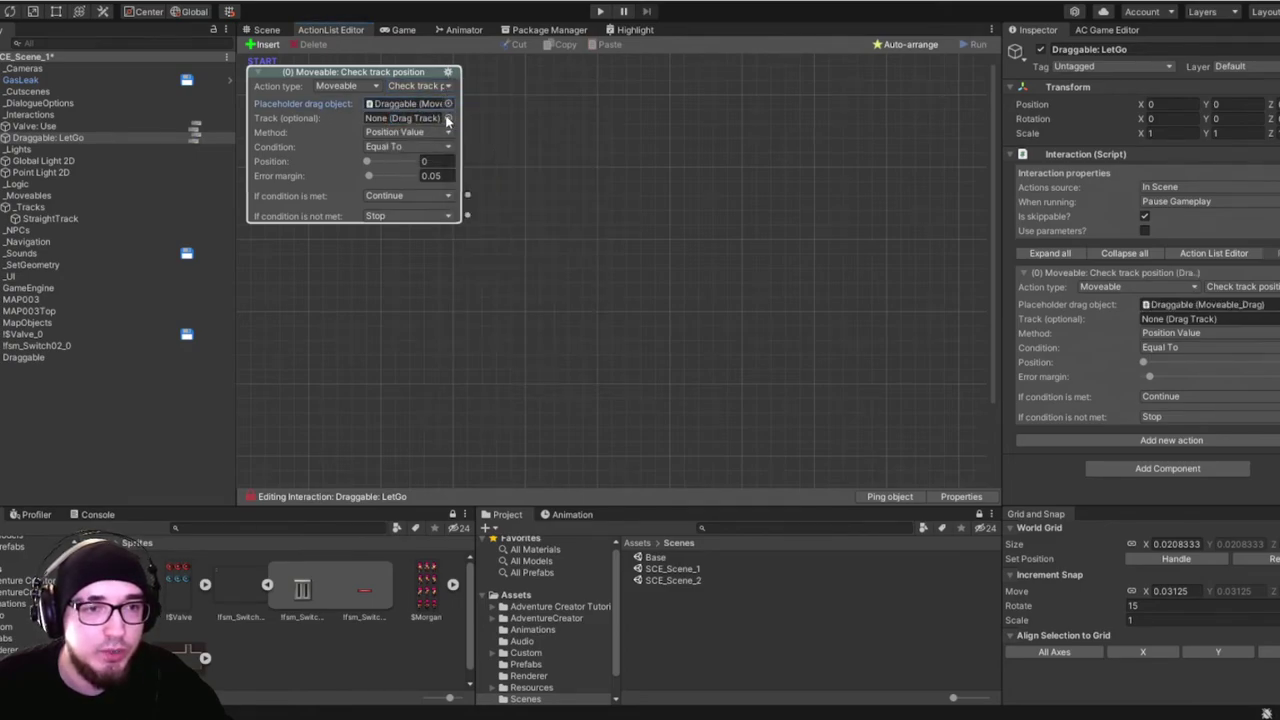
click(449, 118)
double_click(505, 164)
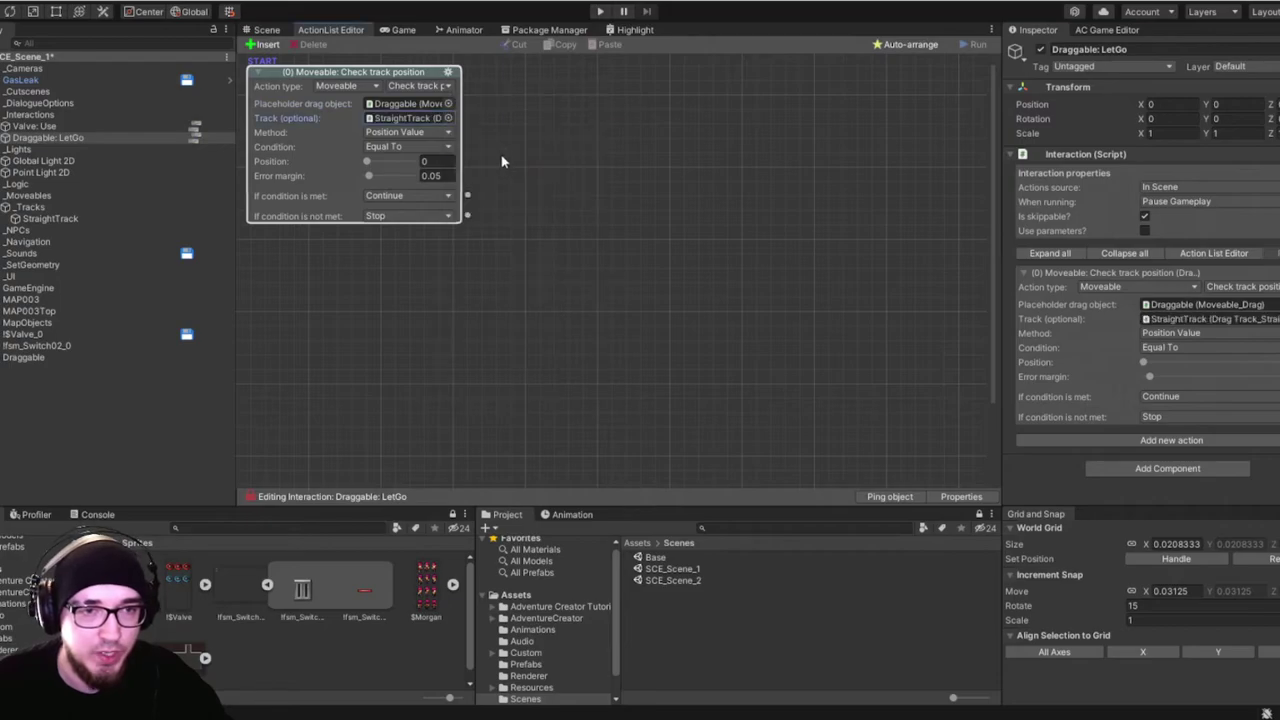
click(434, 134)
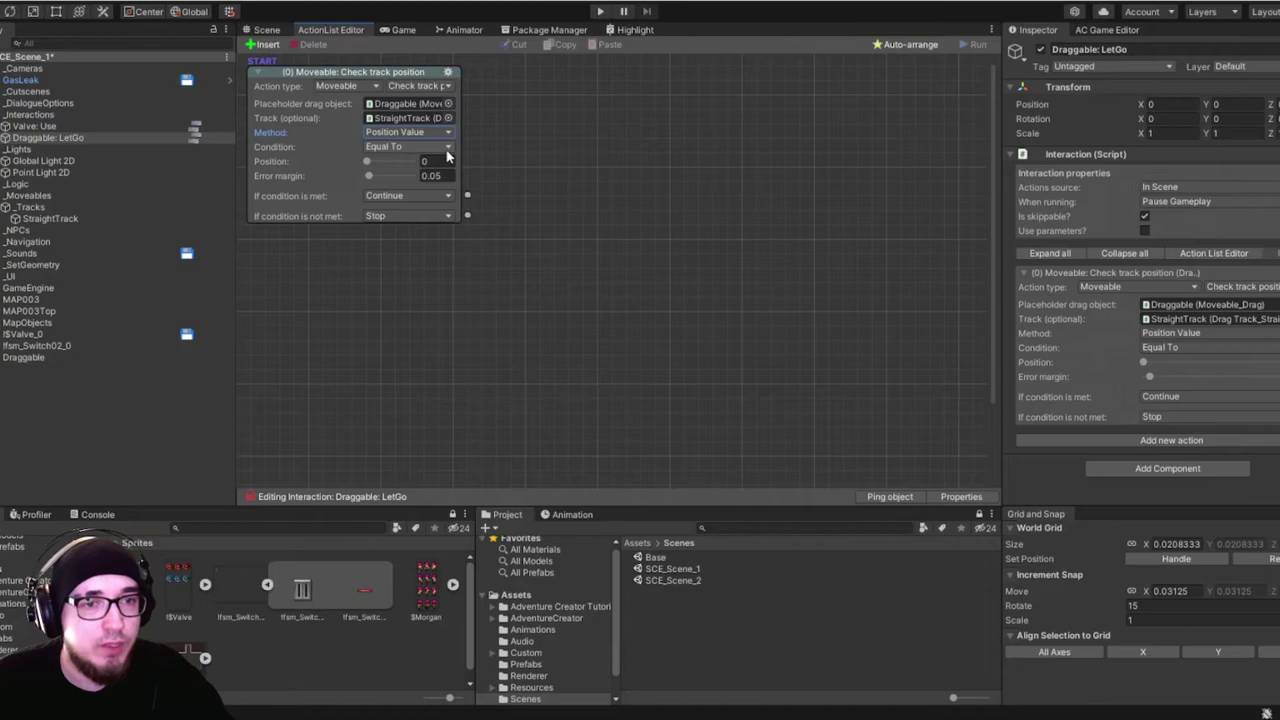
click(447, 148)
click(510, 146)
drag(364, 166, 419, 167)
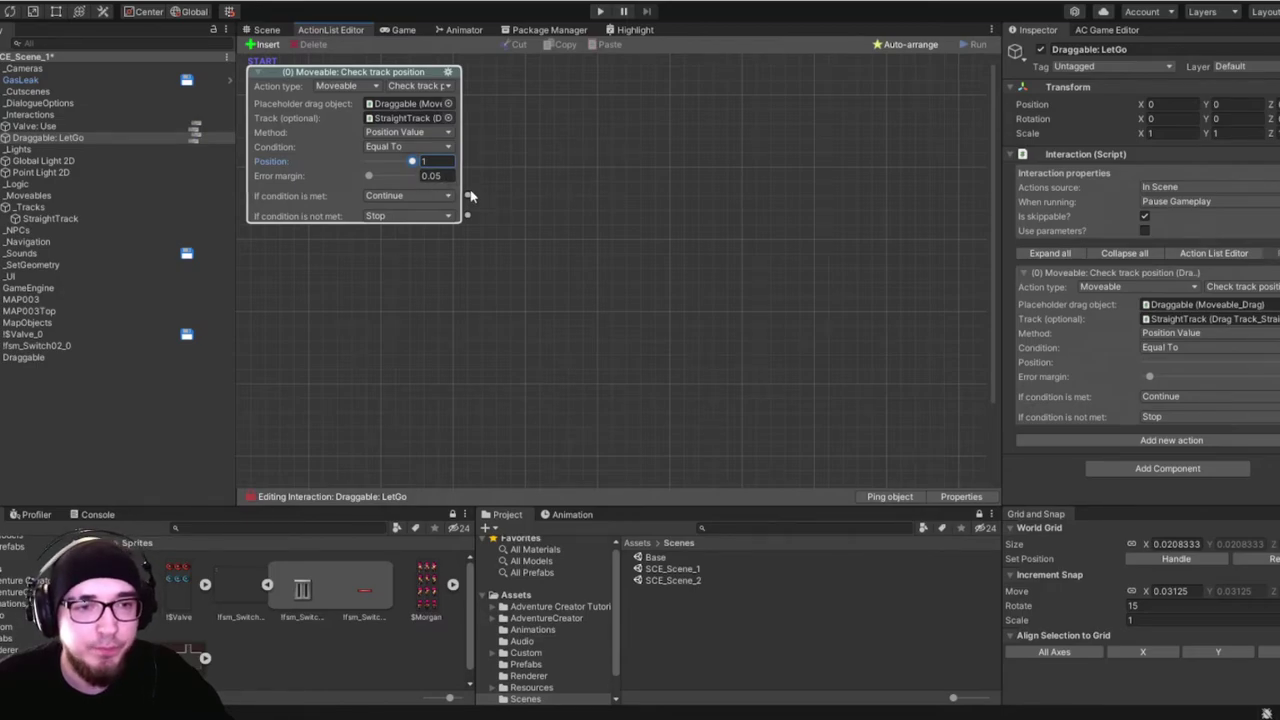
drag(468, 196, 470, 256)
click(573, 278)
click(672, 263)
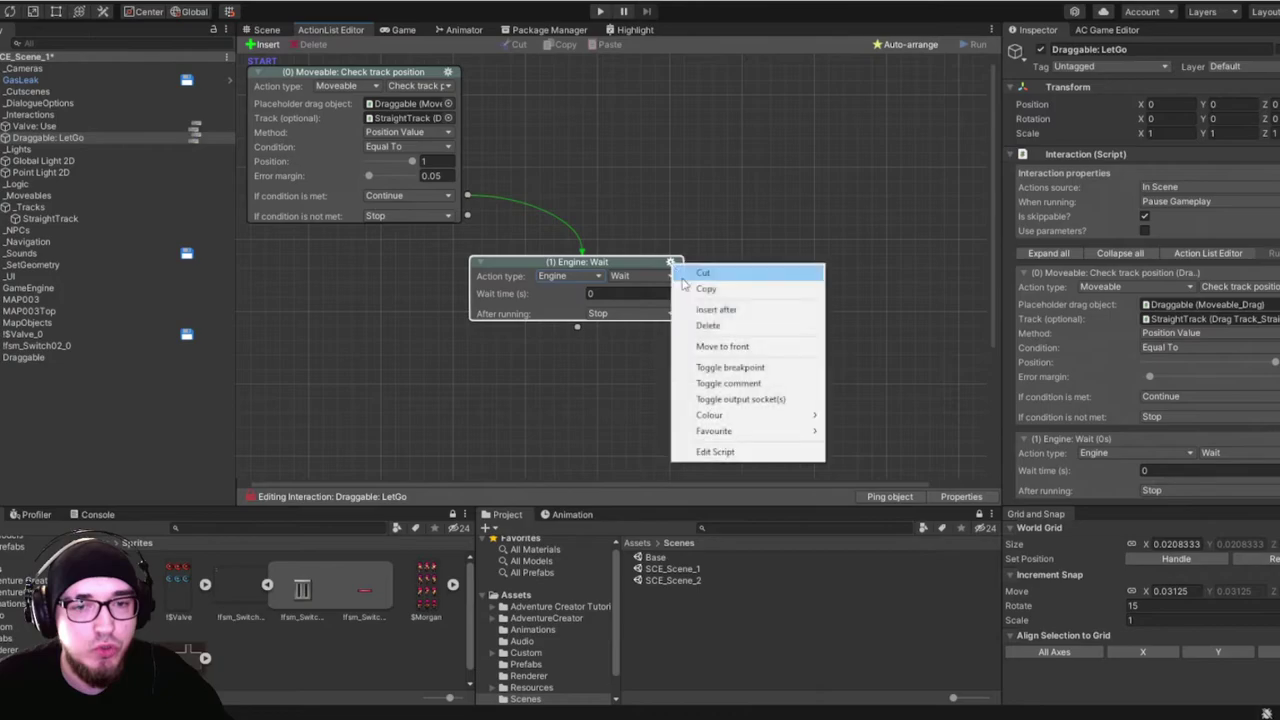
click(707, 326)
Add a Moveable: Set track position action that runs when the track position check is met.
drag(468, 196, 623, 258)
click(612, 271)
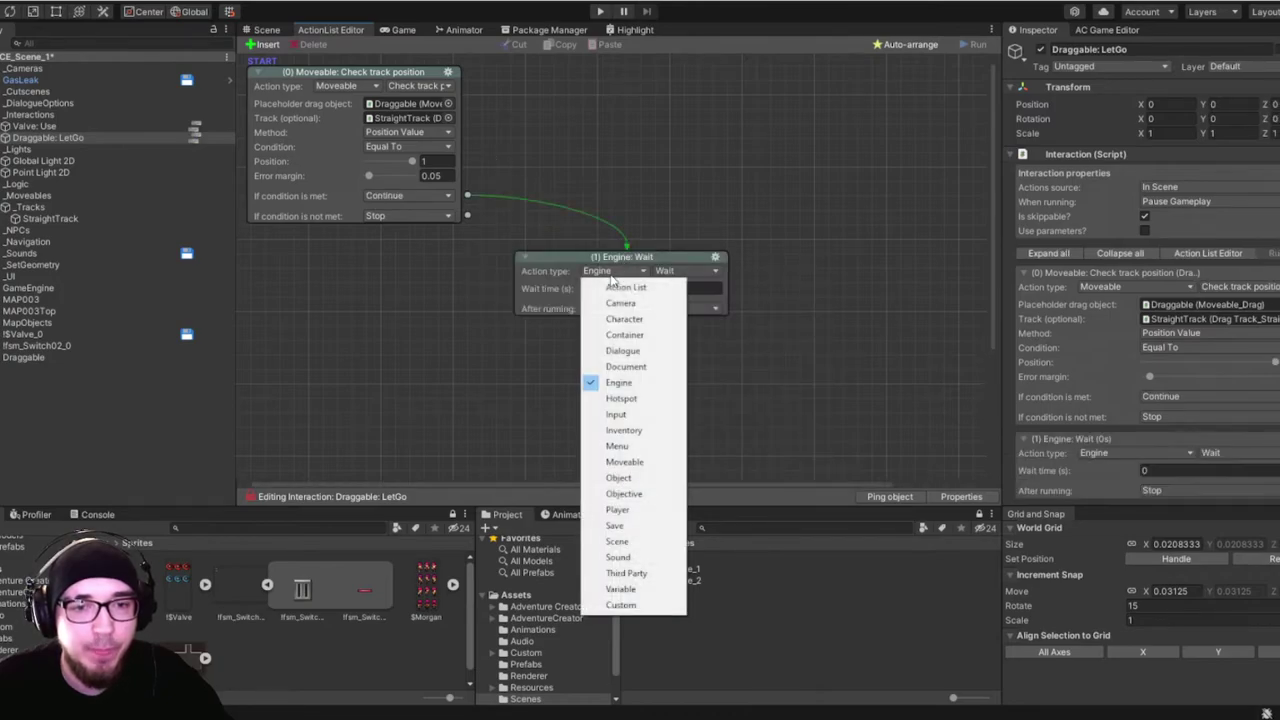
click(640, 464)
click(686, 271)
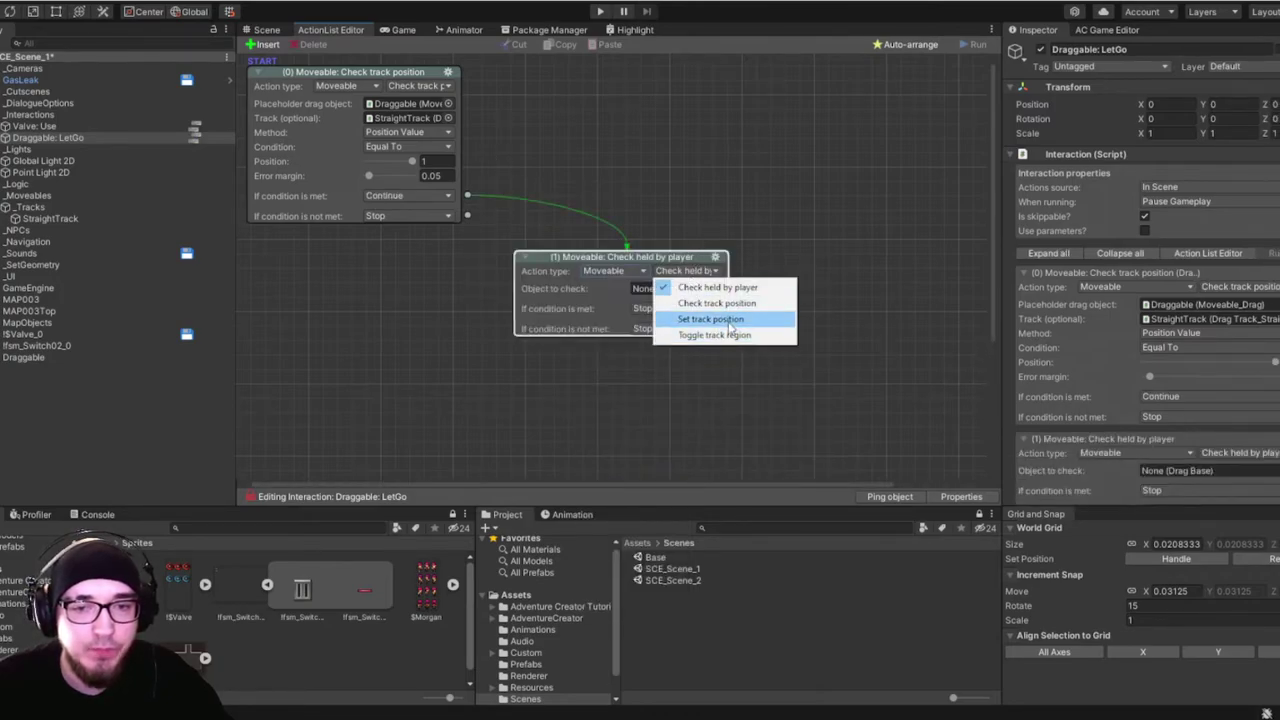
click(700, 318)
Set the Set track position action to move Draggable on StraightTrack to position 1, and shift its node slightly.
click(715, 288)
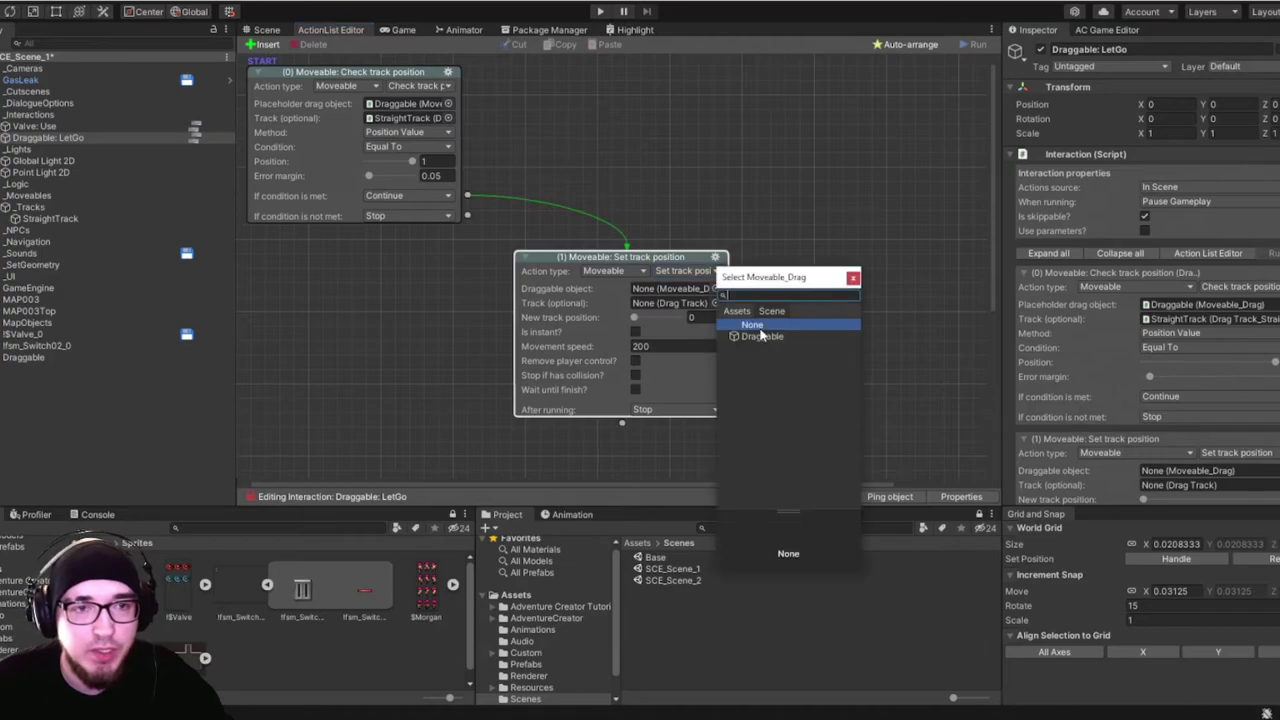
double_click(760, 336)
click(715, 303)
double_click(755, 349)
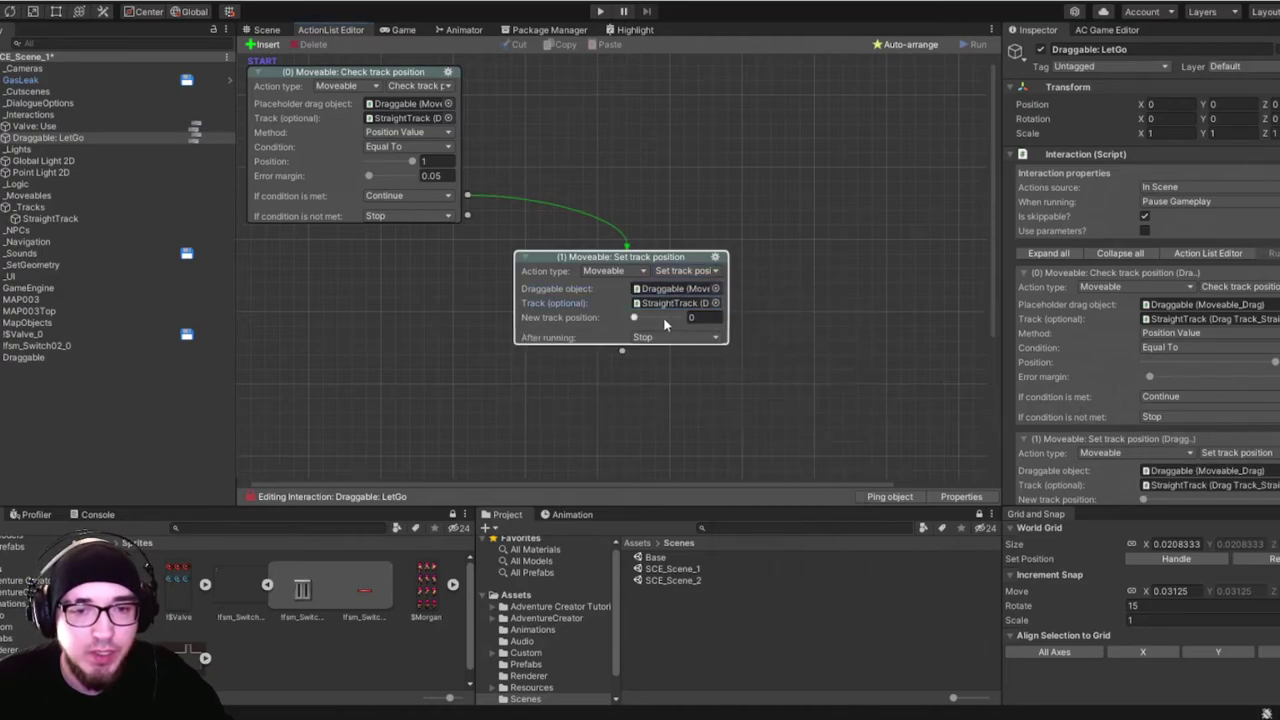
drag(634, 318, 798, 330)
drag(629, 270, 607, 260)
Add an Object: Teleport action that runs after the Set track position action.
drag(601, 364, 601, 370)
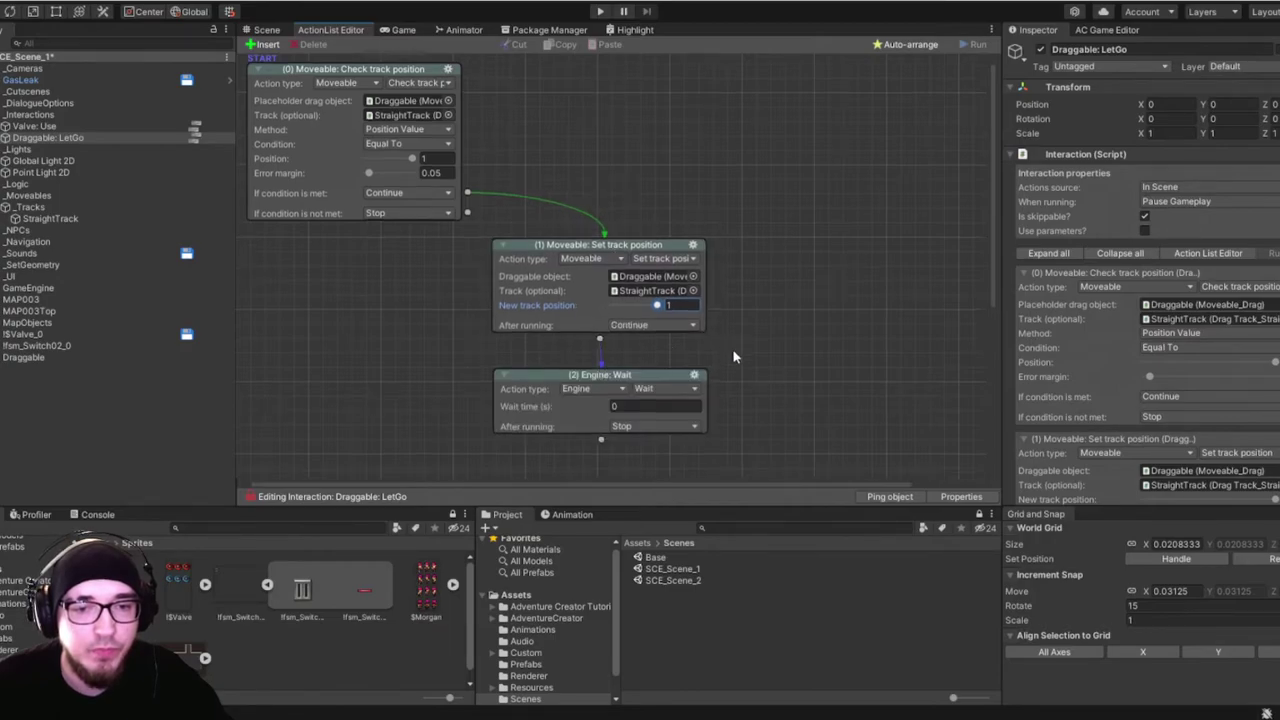
scroll(732, 350, down, 3)
click(586, 311)
click(598, 517)
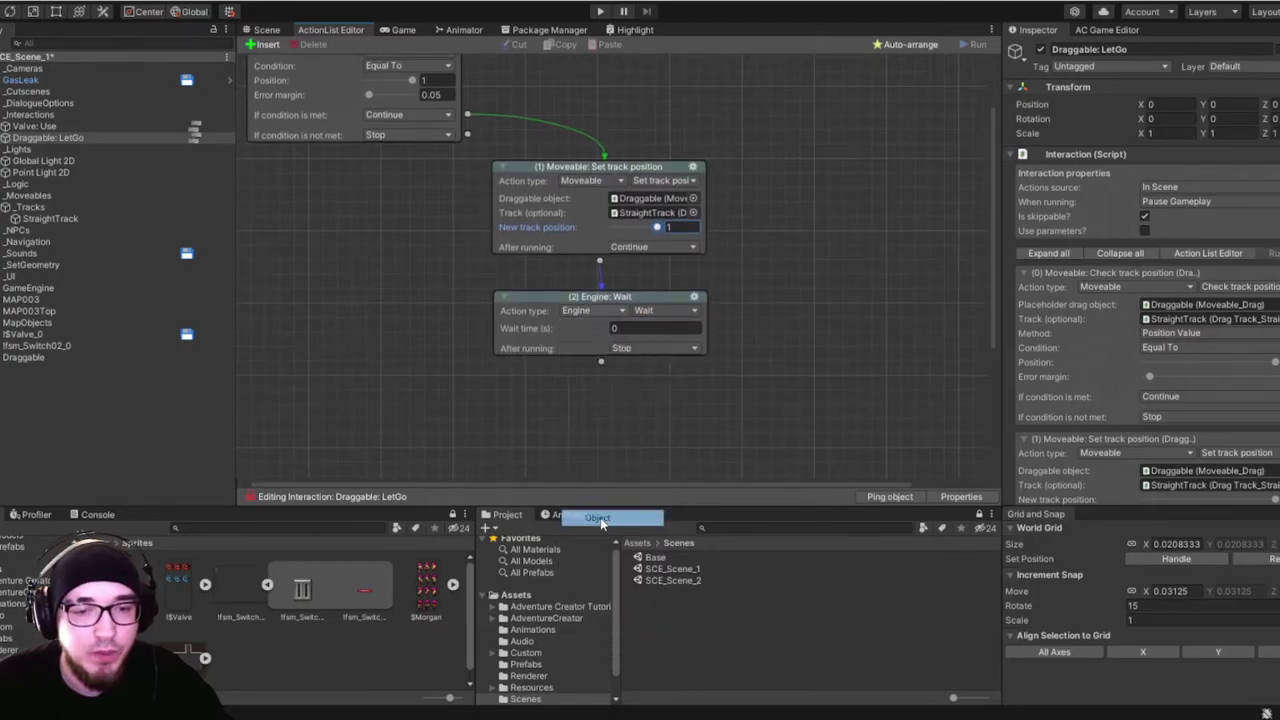
click(664, 310)
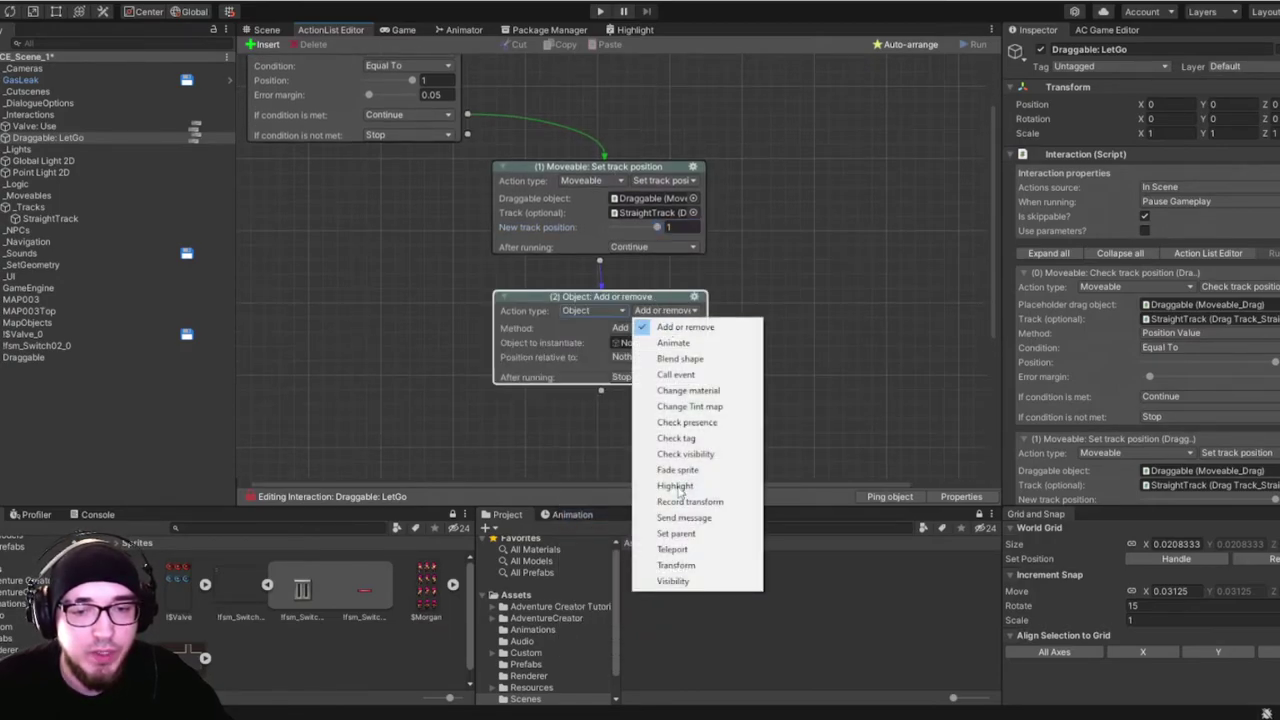
click(673, 549)
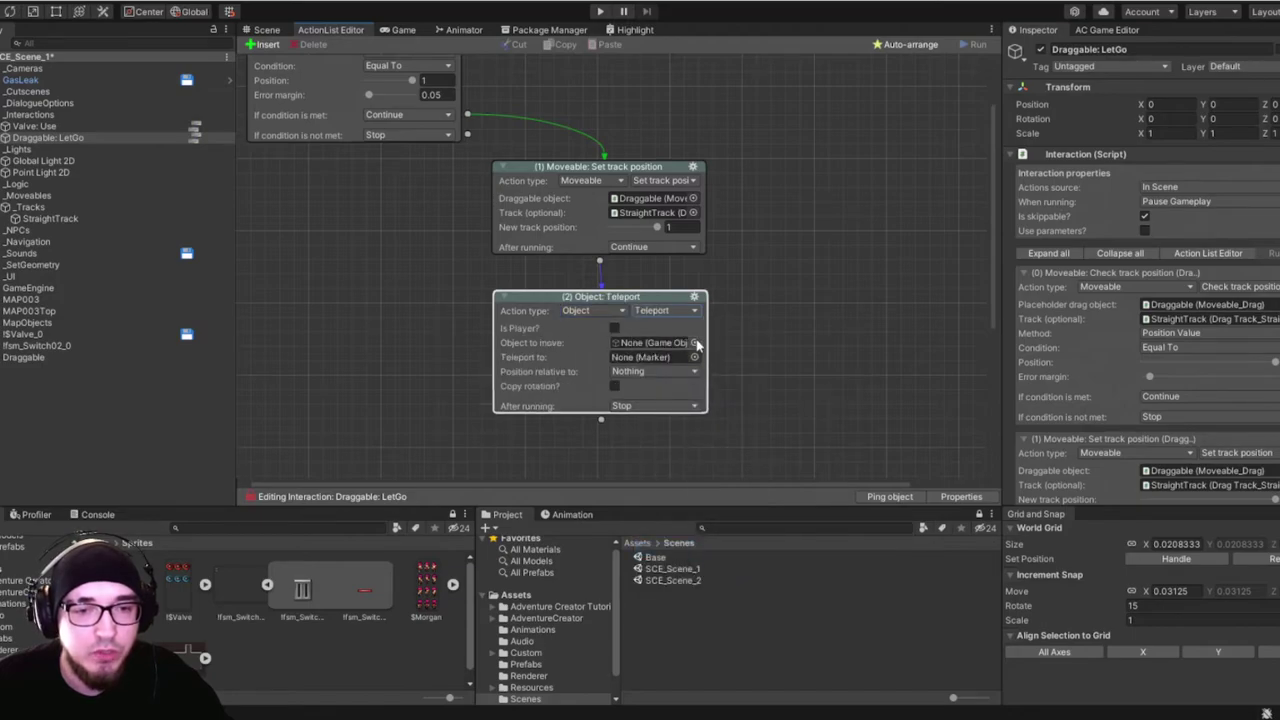
Set the Teleport action to move Point Light 2D to OffScreenMarker.
click(694, 343)
click(833, 330)
click(266, 30)
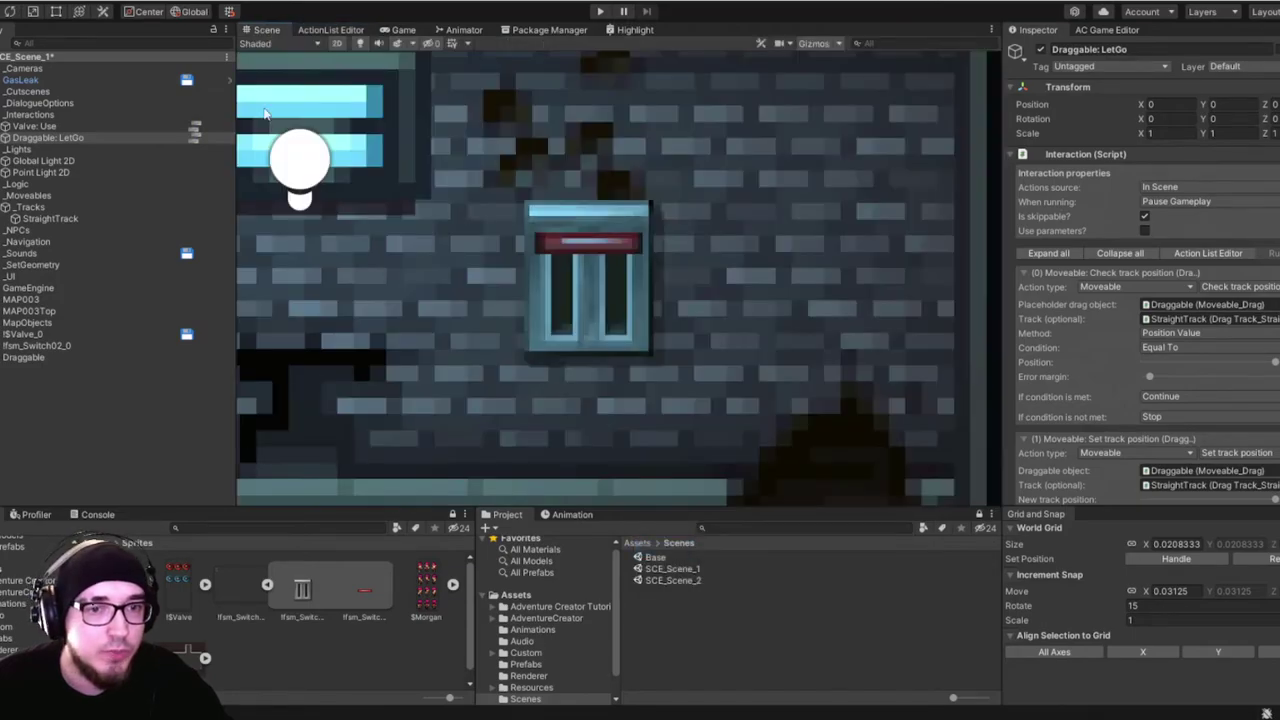
click(346, 31)
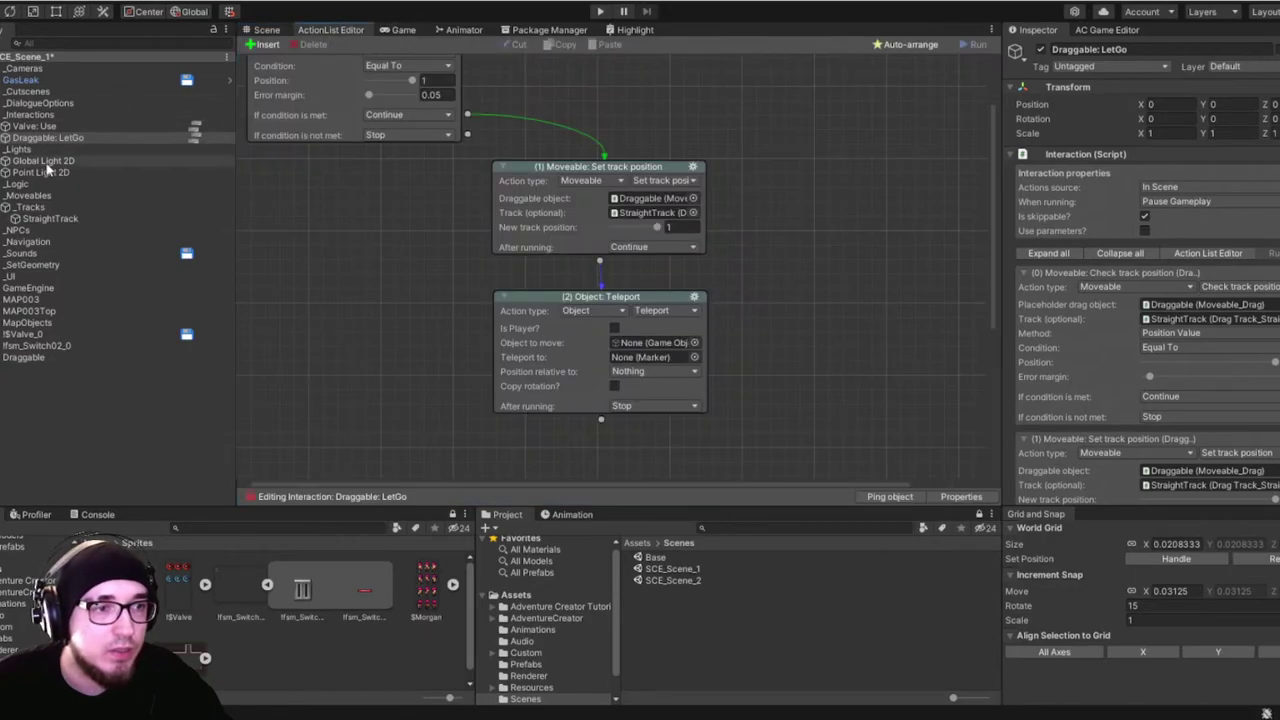
mouse_move(46, 172)
mouse_down()
mouse_move(697, 348)
mouse_move(673, 343)
mouse_up()
click(694, 357)
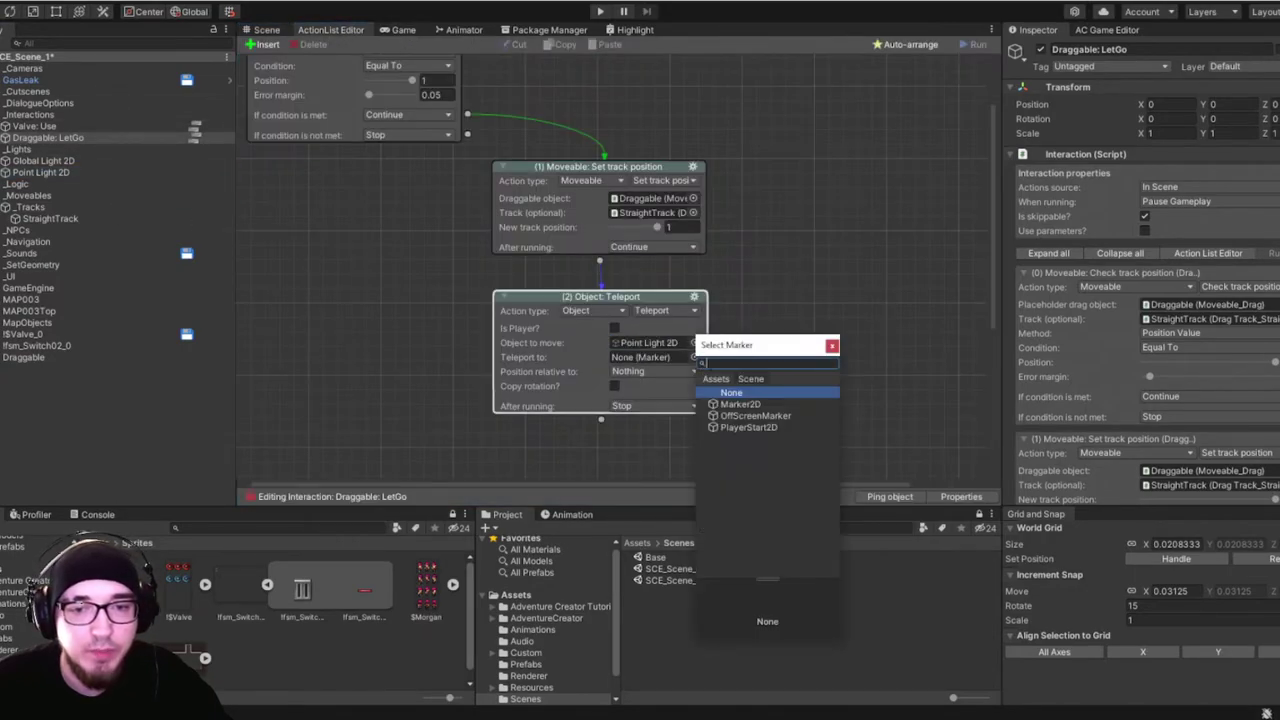
click(741, 404)
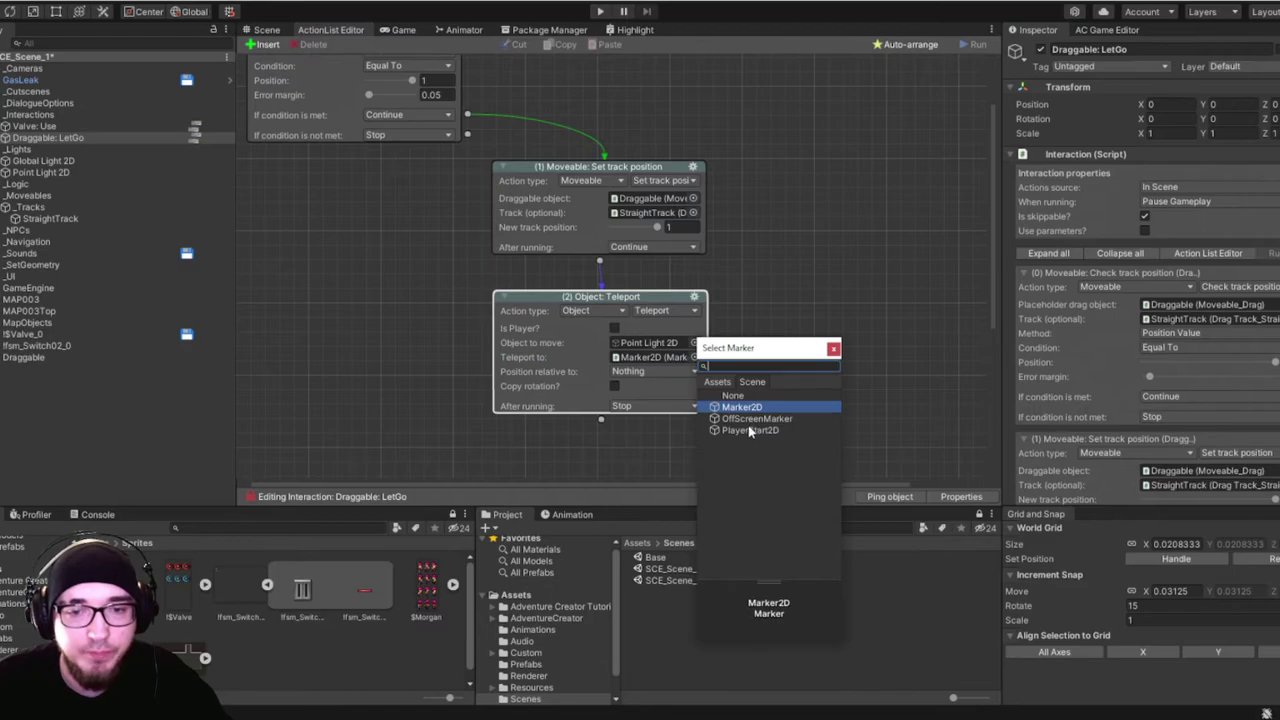
double_click(747, 418)
Assign SwitchS as the sound object of the Sound: Play action.
scroll(680, 360, down, 3)
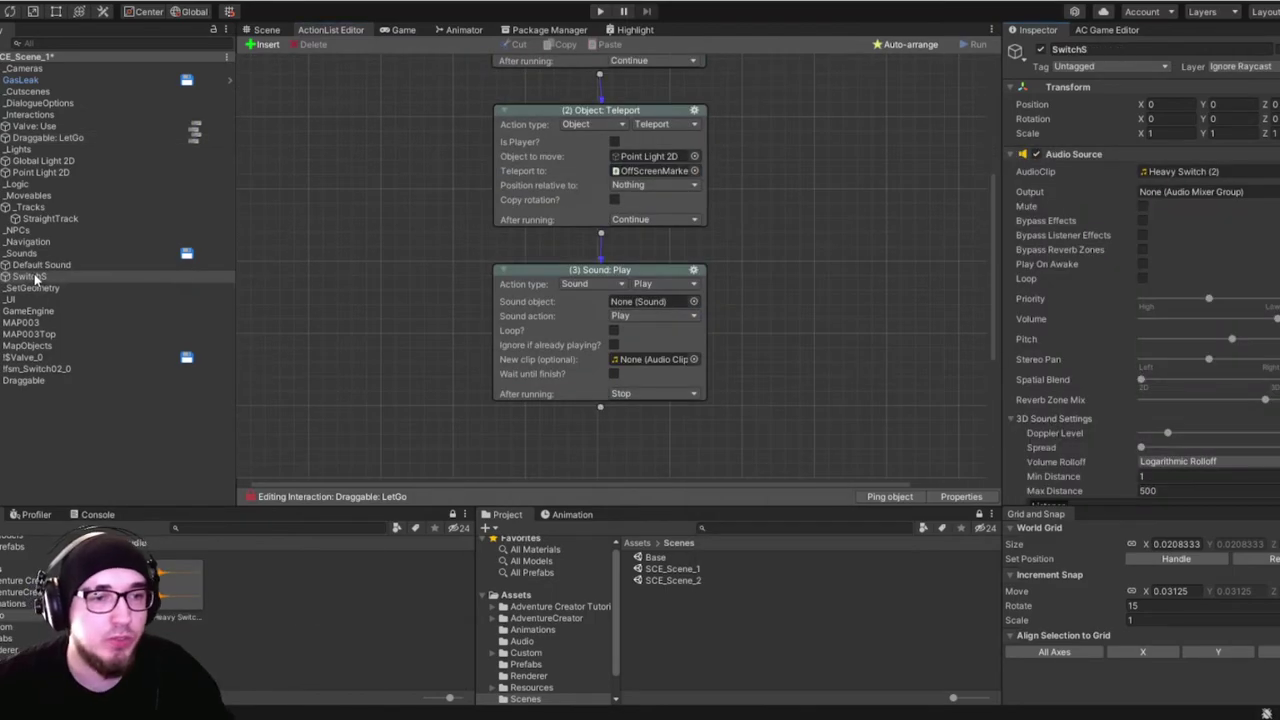
drag(35, 278, 662, 303)
scroll(800, 340, up, 5)
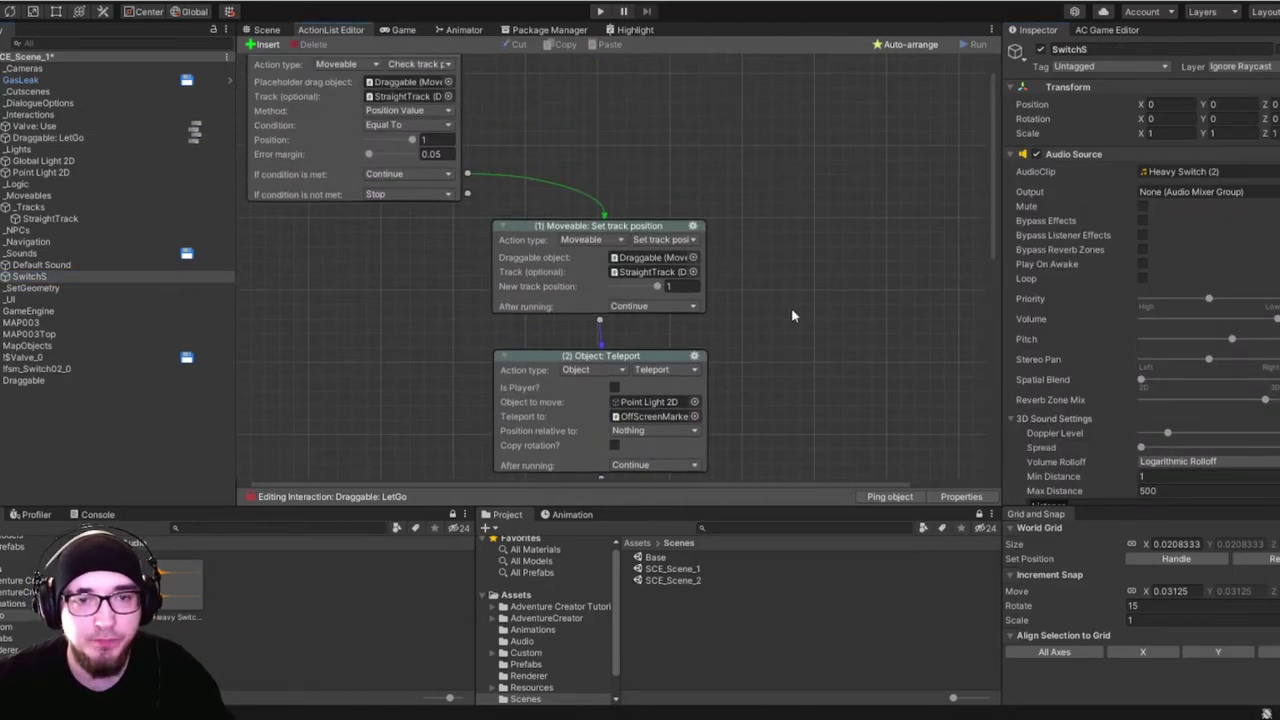
scroll(760, 270, up, 1)
Select and copy all four actions in the LetGo action list.
scroll(720, 400, down, 5)
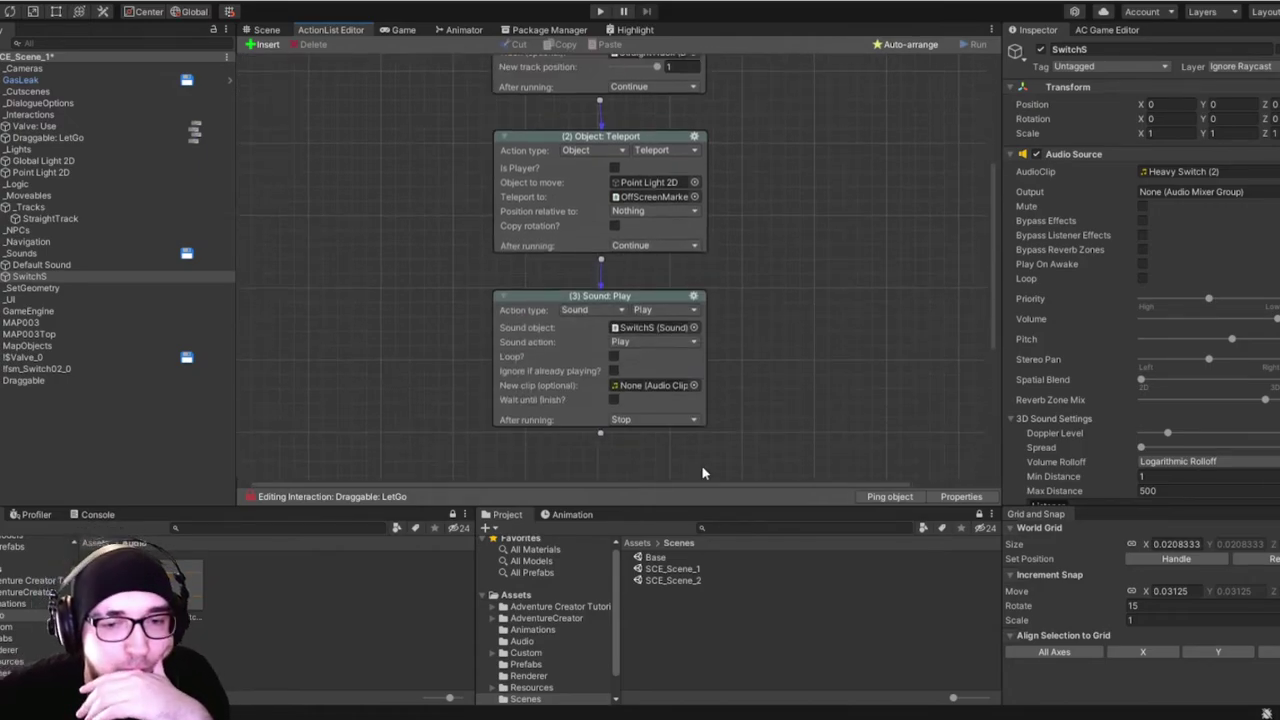
scroll(720, 430, down, 4)
scroll(770, 330, up, 8)
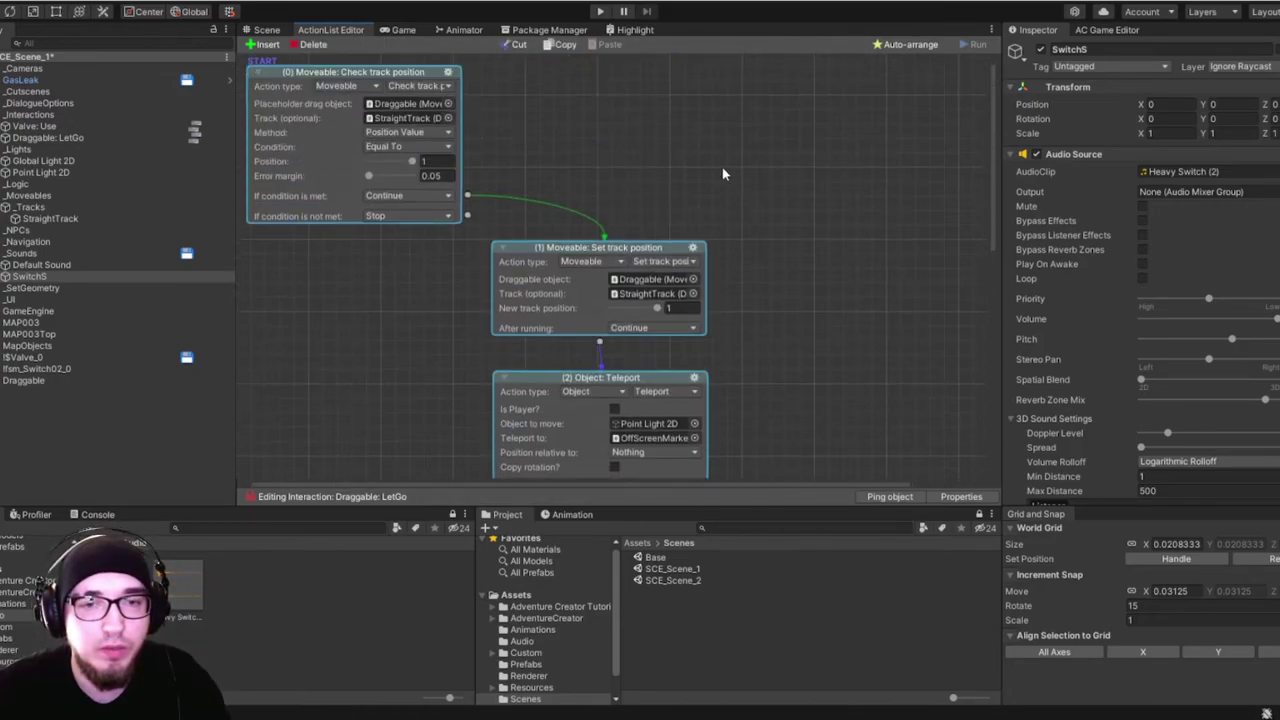
right_click(723, 174)
click(789, 252)
Select the Set track position, Teleport and Sound: Play nodes and move them together to the right of the check node.
scroll(777, 268, down, 4)
drag(807, 119, 616, 512)
scroll(618, 394, down, 3)
scroll(606, 300, up, 8)
drag(562, 249, 803, 75)
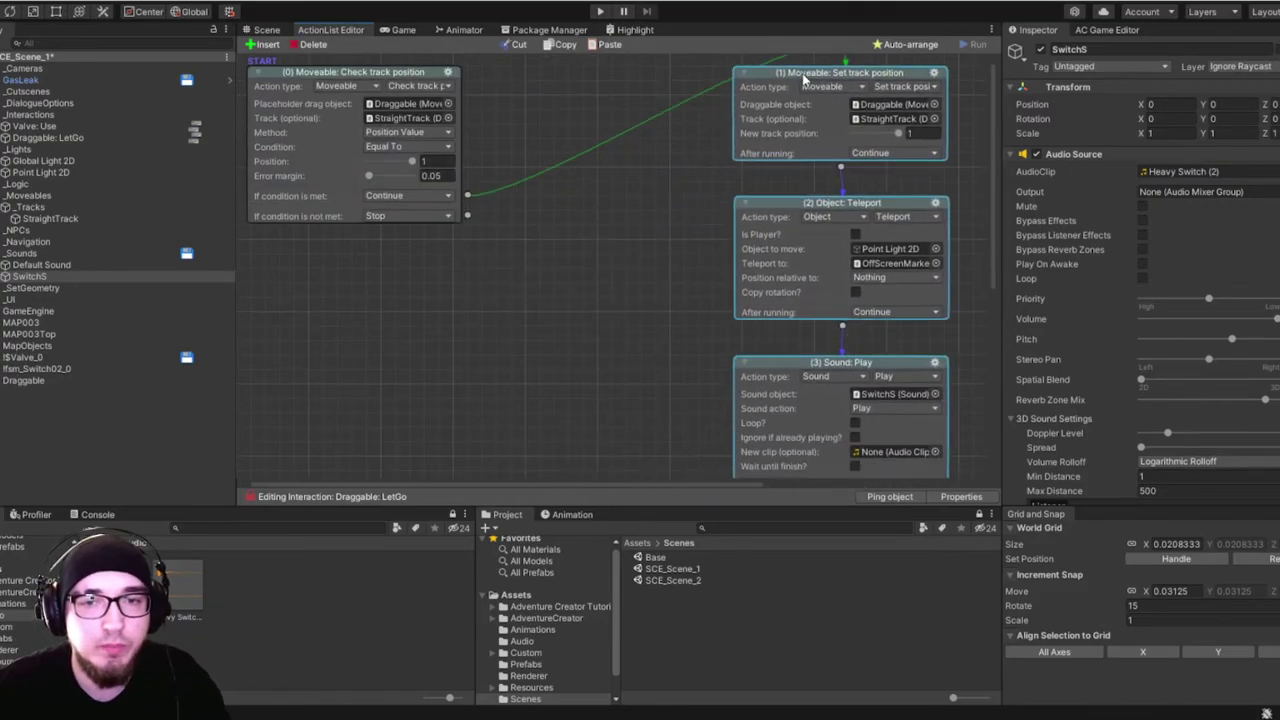
Paste the copied actions below the original track position check.
click(438, 270)
right_click(246, 327)
click(330, 350)
scroll(620, 222, up, 3)
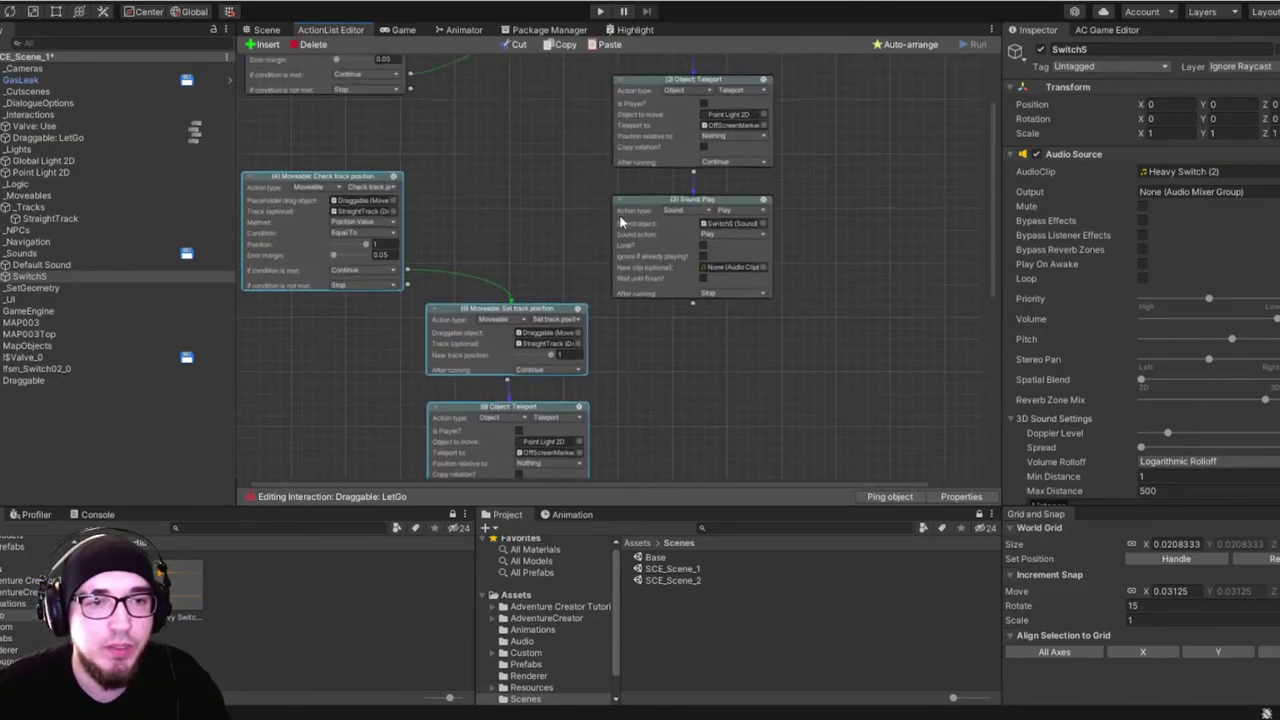
scroll(496, 230, up, 3)
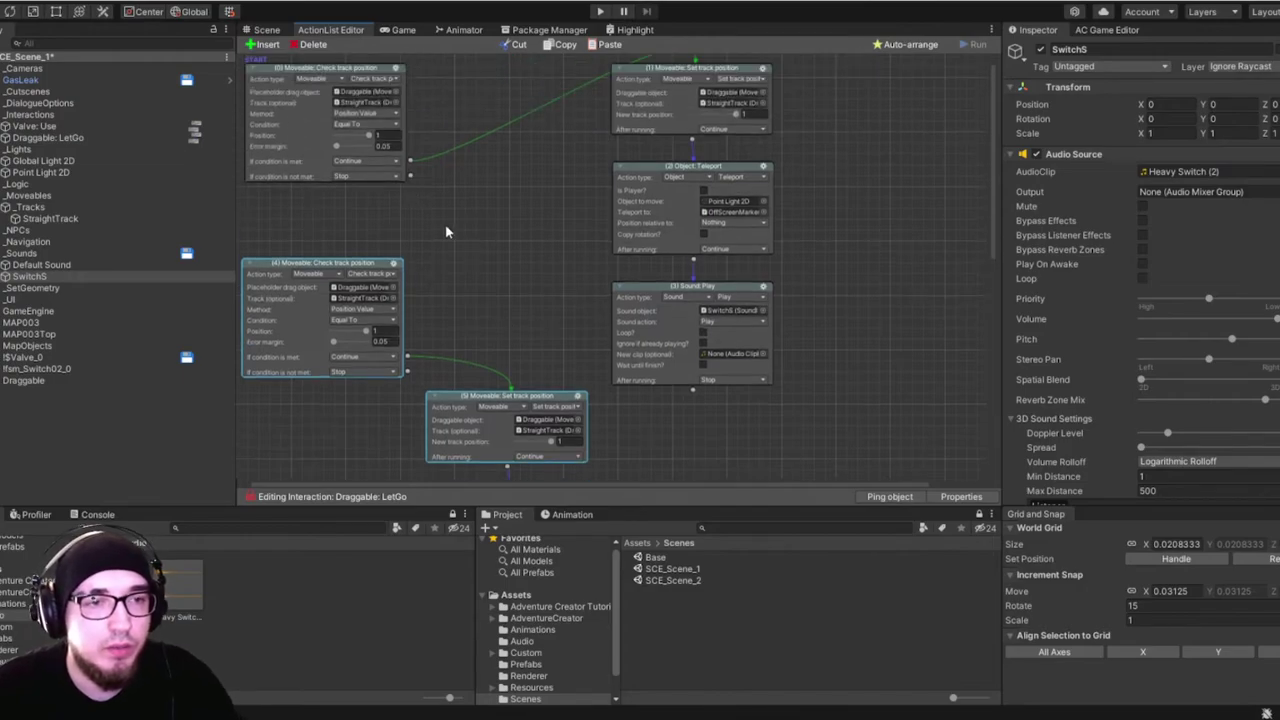
Route the original track check's unmet condition to the pasted check, and set the pasted check's position and pasted Set track position value to 0.
scroll(446, 232, up, 3)
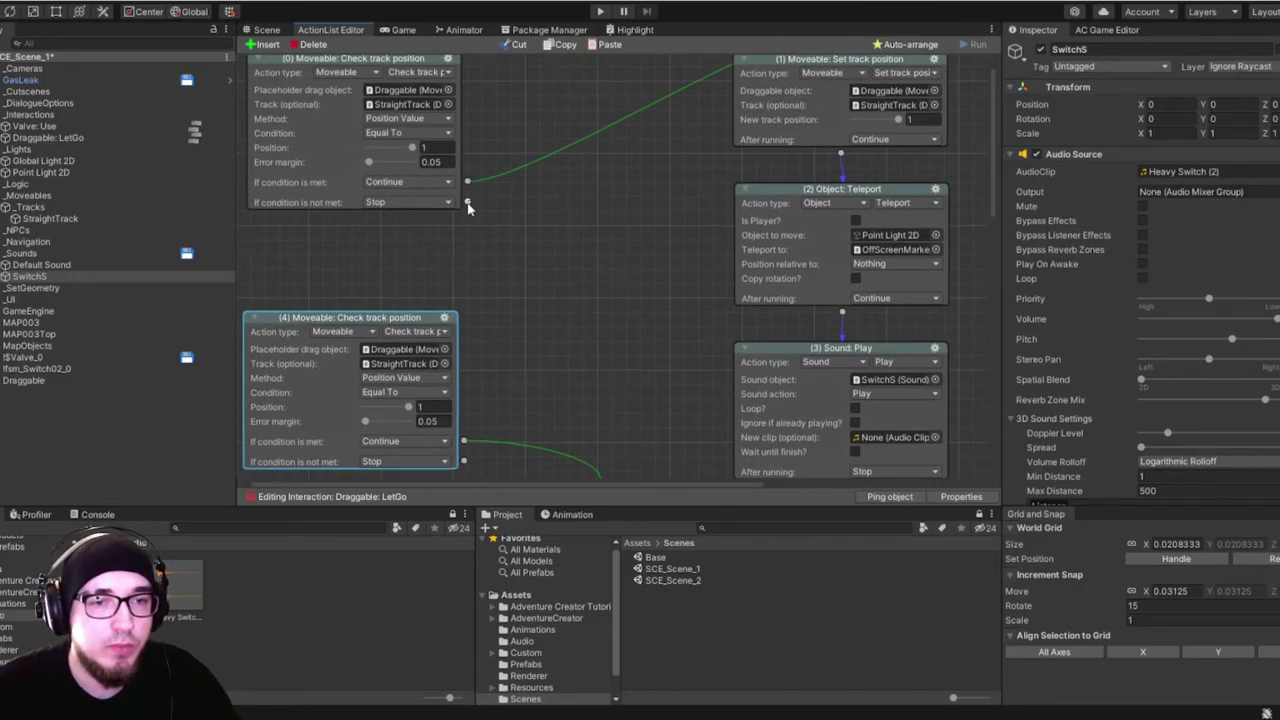
drag(423, 363, 363, 412)
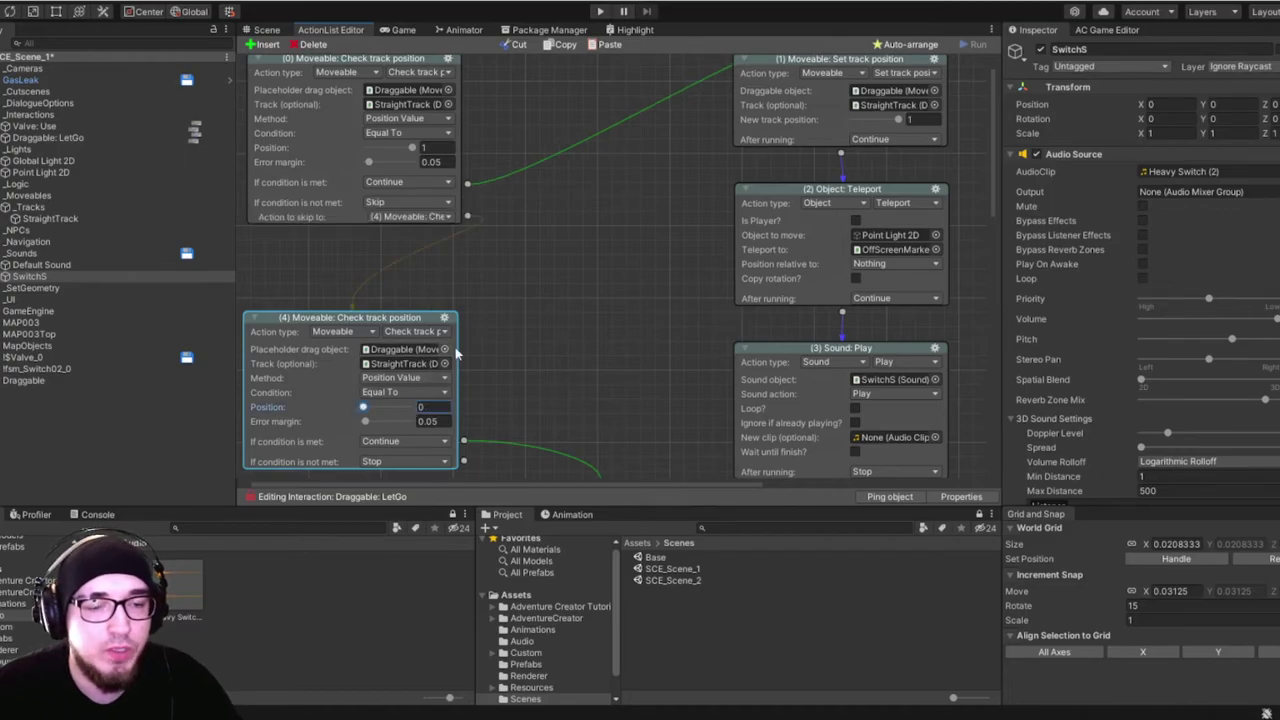
scroll(571, 274, down, 5)
scroll(700, 260, down, 10)
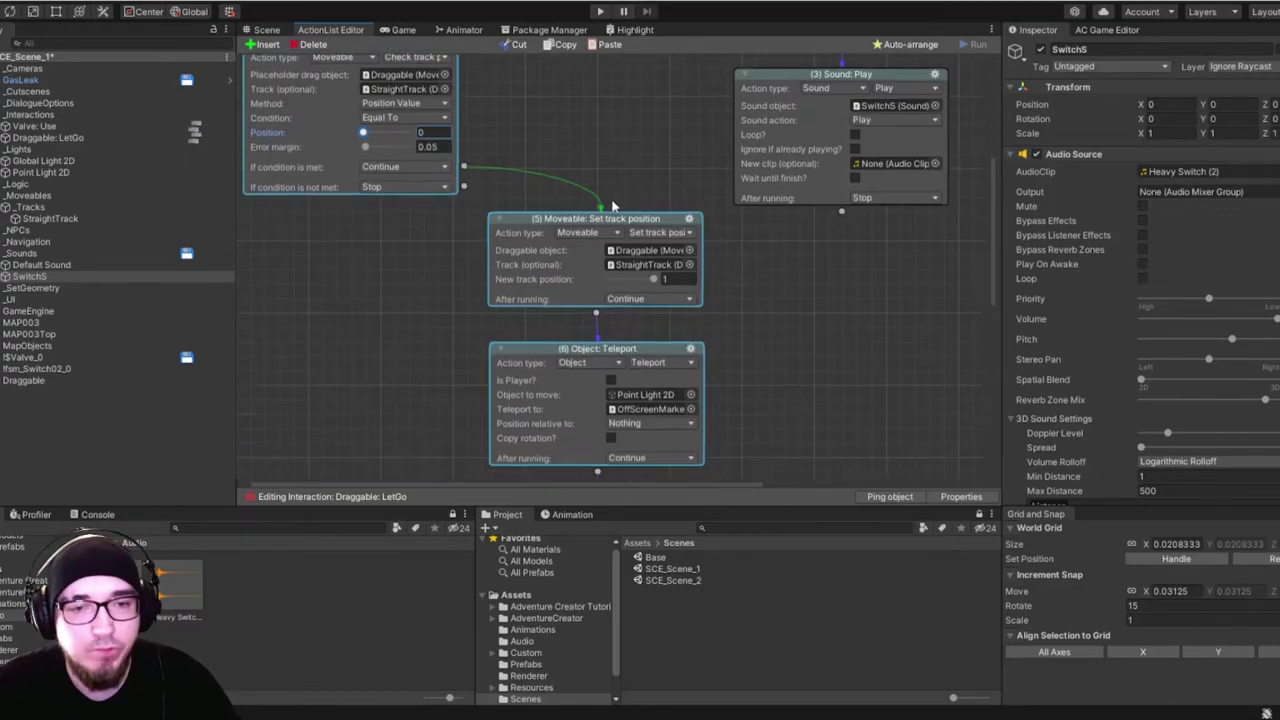
scroll(750, 270, up, 1)
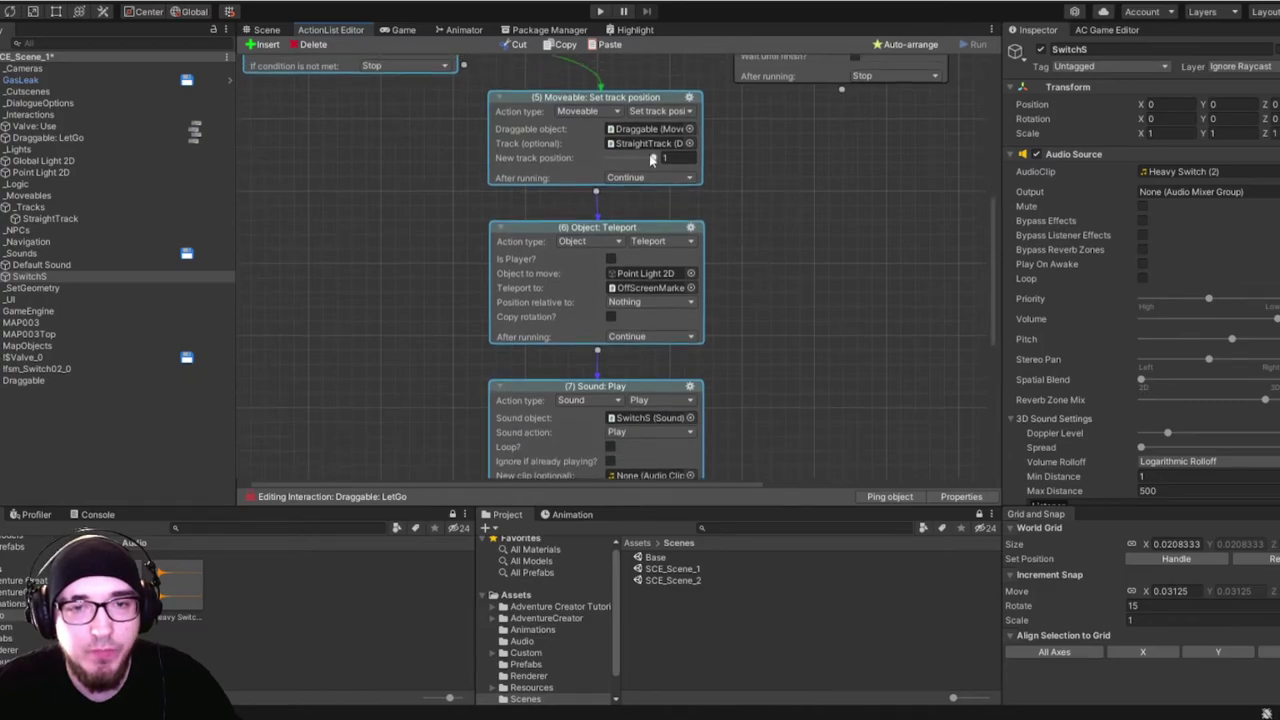
drag(652, 160, 636, 163)
scroll(801, 190, down, 3)
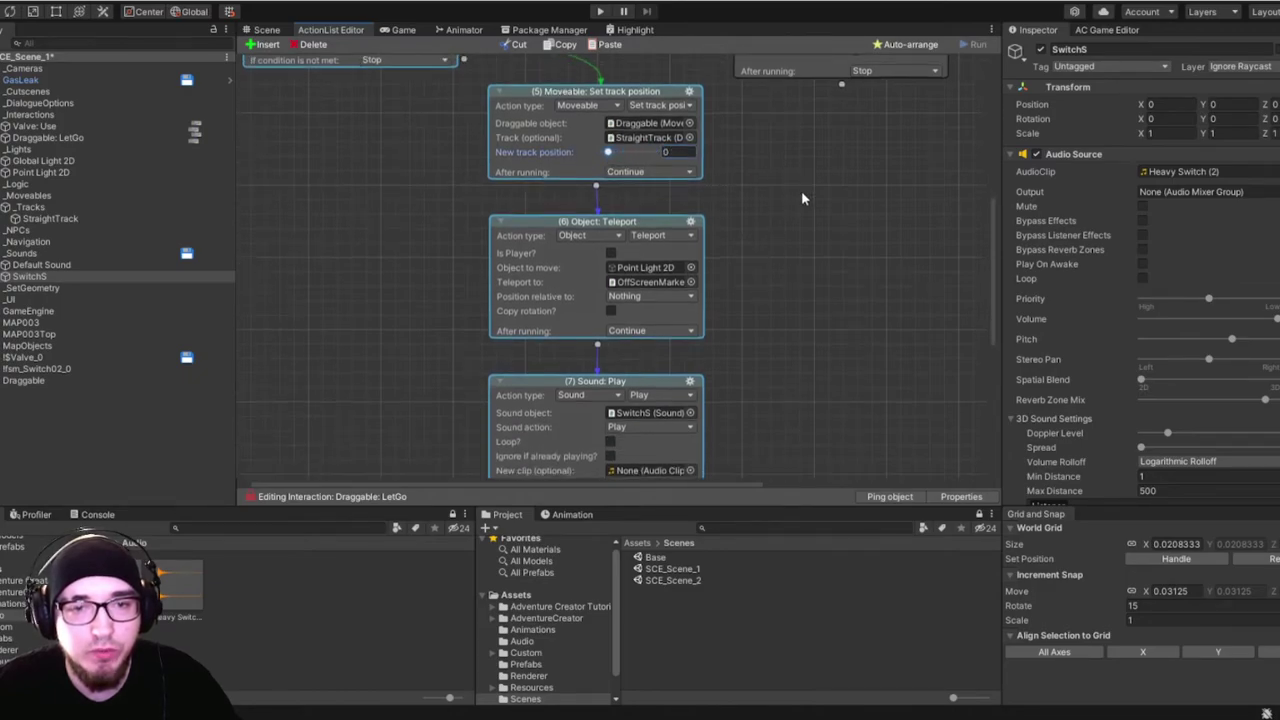
Create a Marker 2D named LightM at the Point Light 2D and assign it as the copied Teleport action's destination.
click(264, 31)
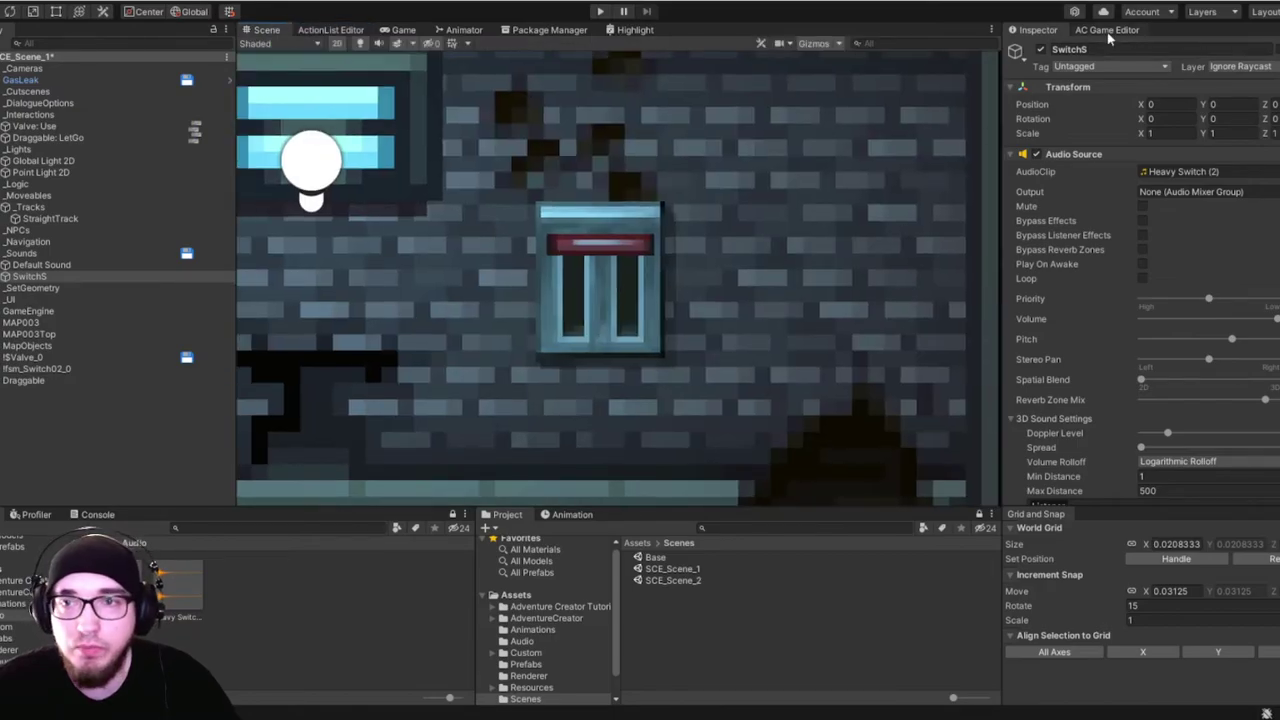
scroll(417, 258, down, 4)
middle_drag(368, 212, 490, 220)
click(493, 224)
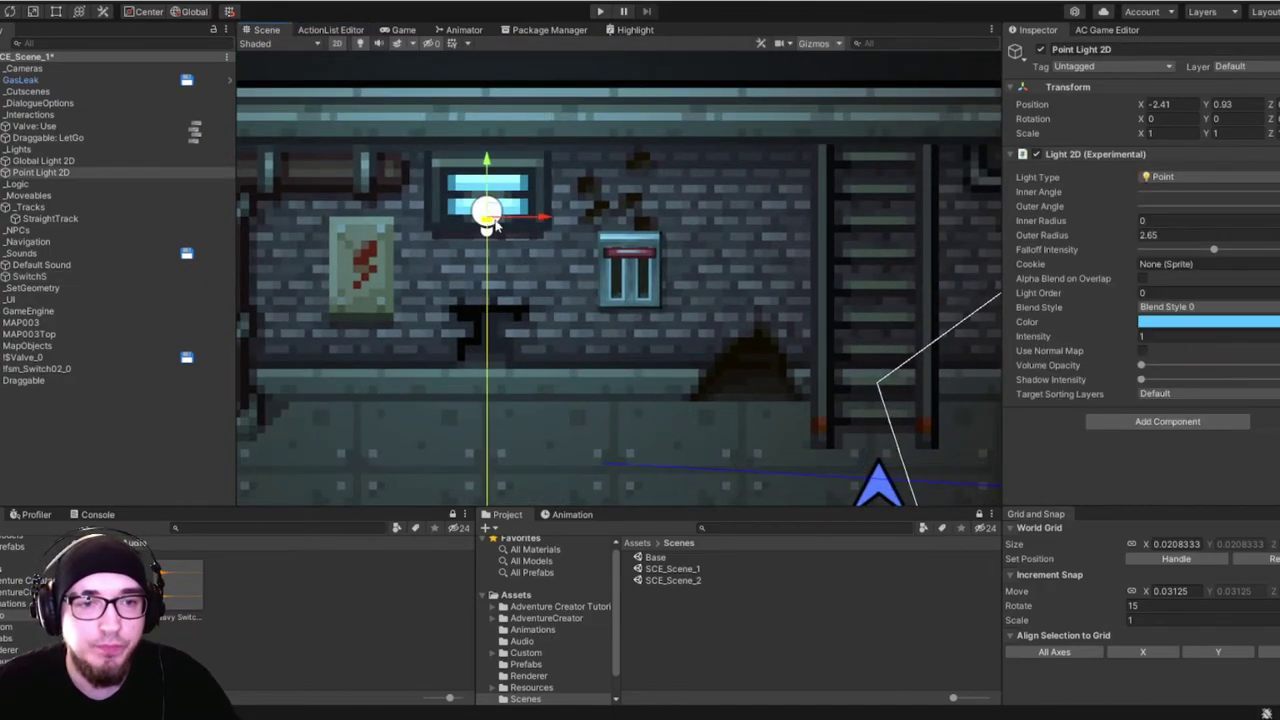
click(1108, 31)
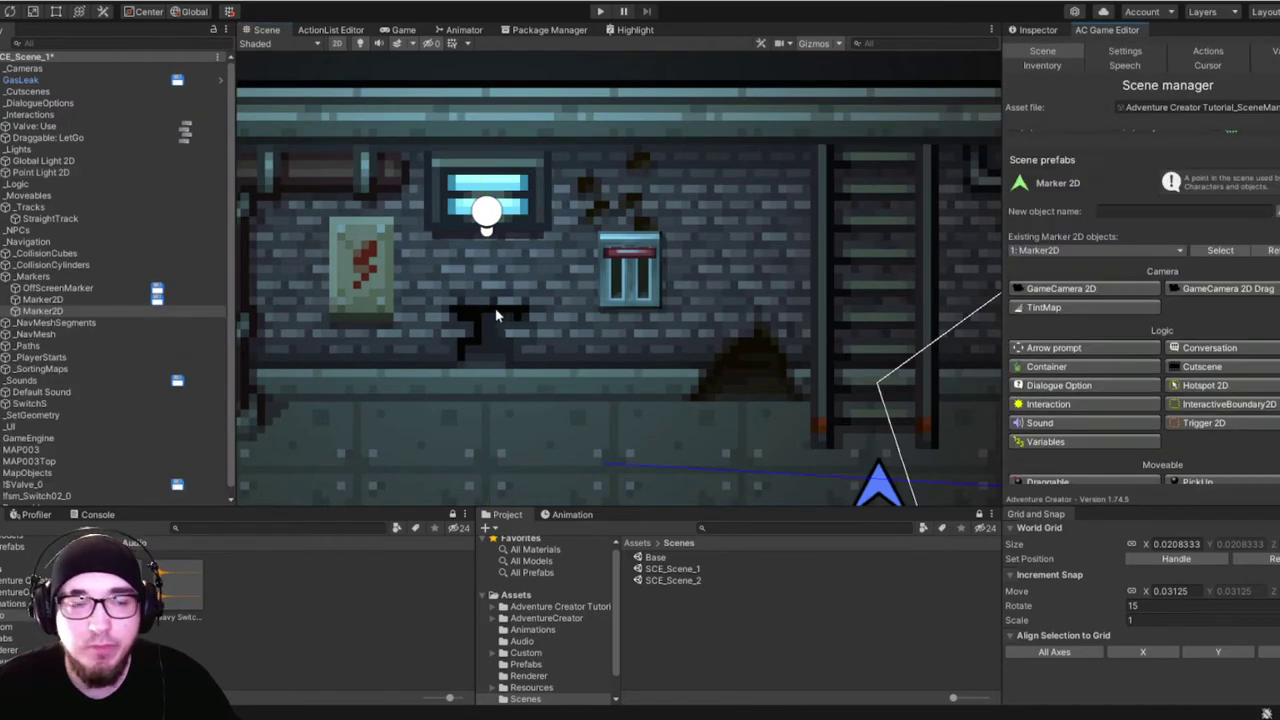
scroll(520, 306, down, 10)
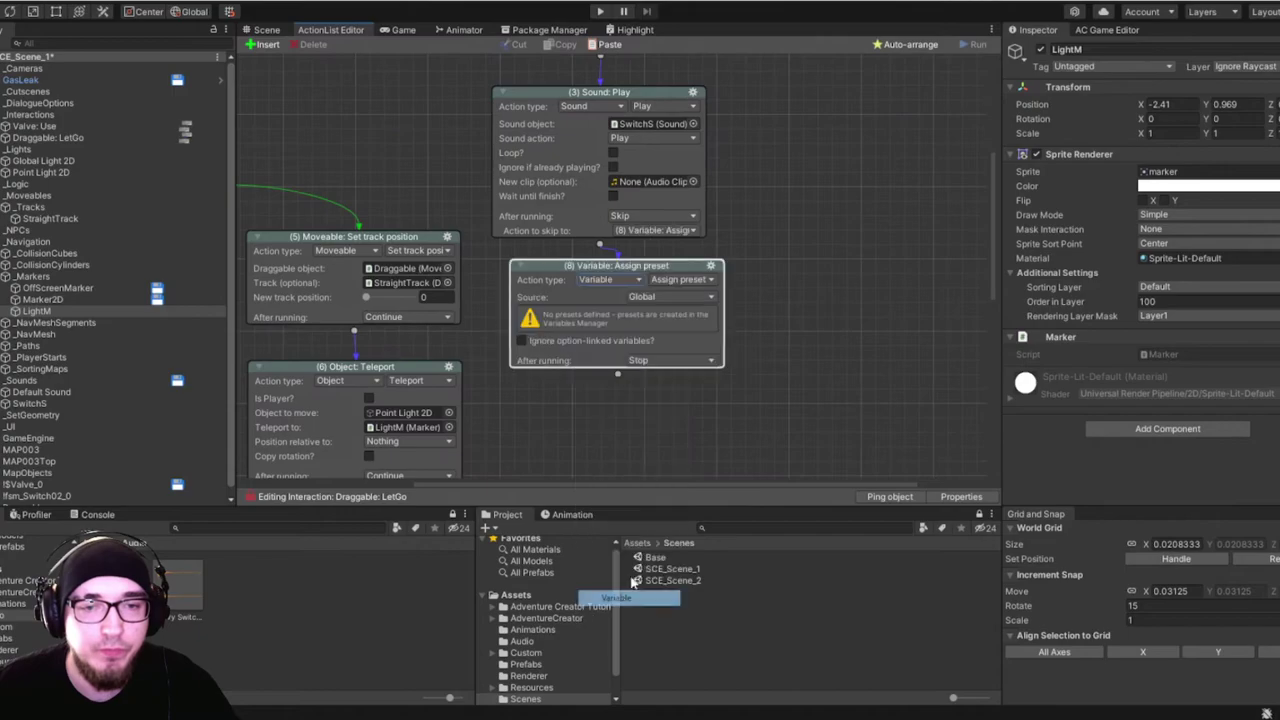
Create a local Boolean variable labelled LightOn with an initial value of True.
click(1107, 30)
click(1272, 50)
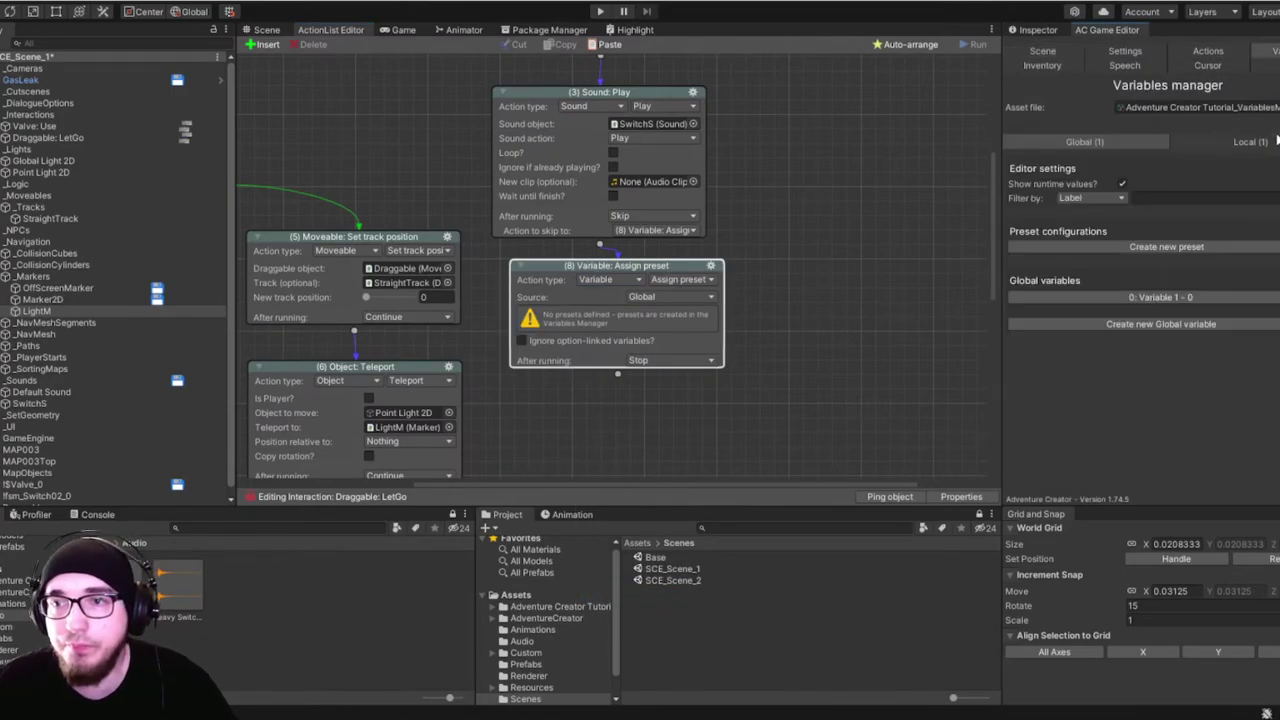
click(1270, 141)
click(1200, 324)
click(1175, 400)
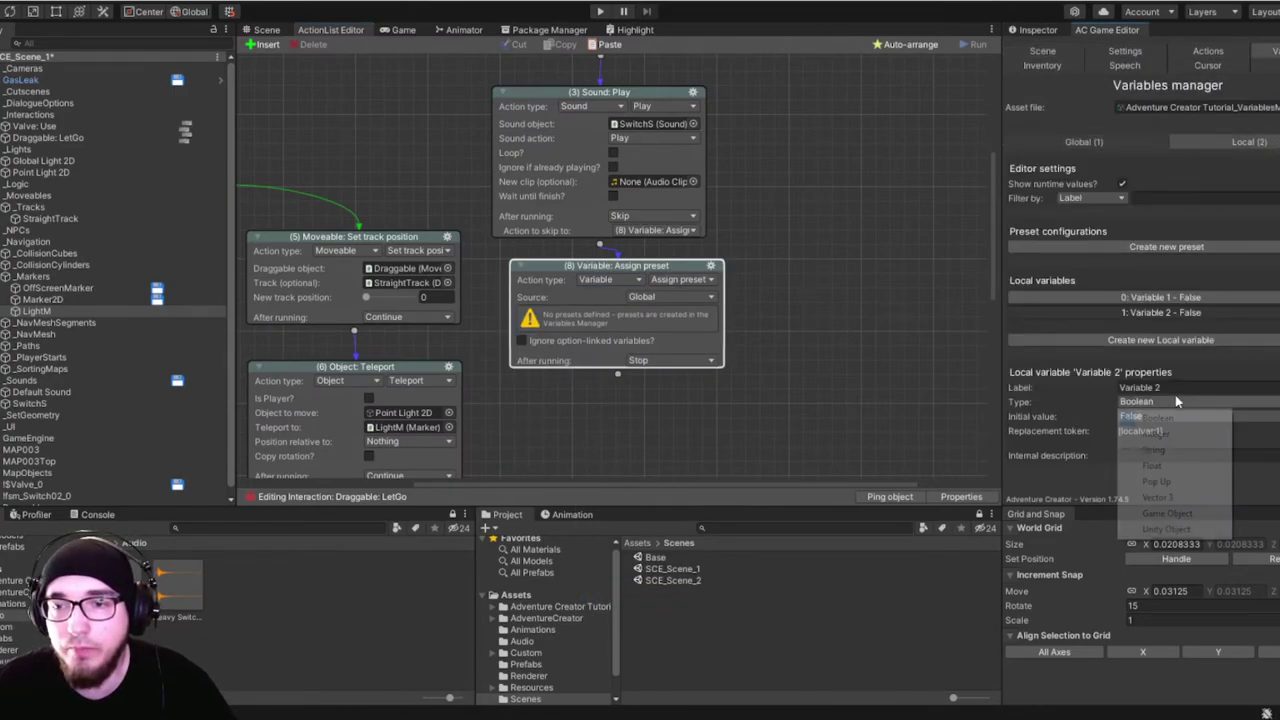
click(1177, 387)
text(LightOn)
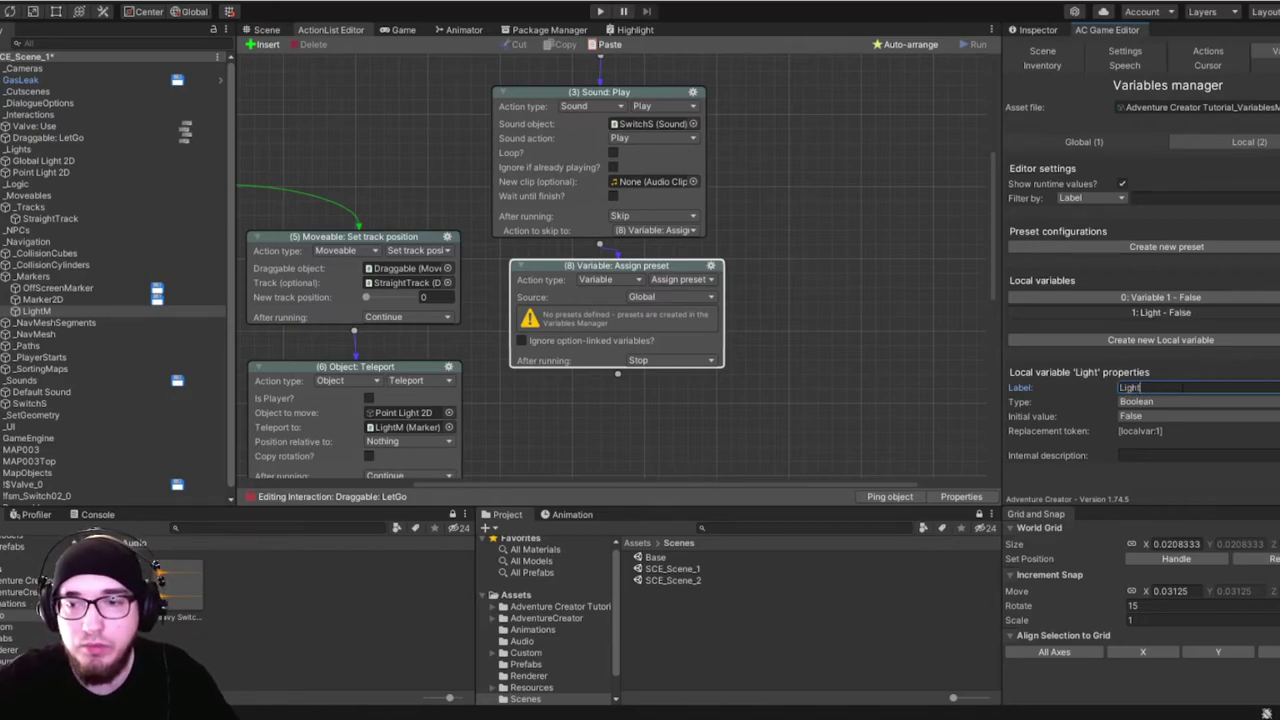
click(1172, 416)
click(1152, 449)
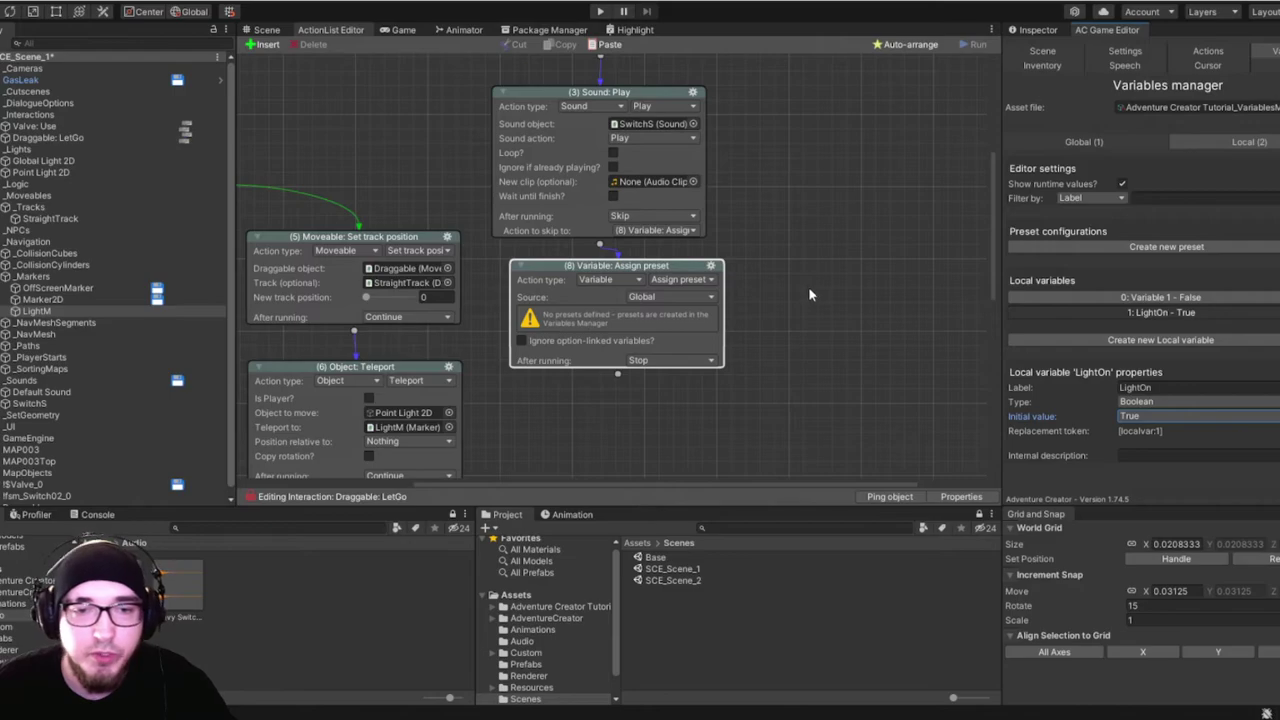
Configure the variable action after the original Sound: Play as Variable: Set, setting the local variable LightOn to False.
drag(806, 390, 690, 262)
click(690, 262)
click(655, 300)
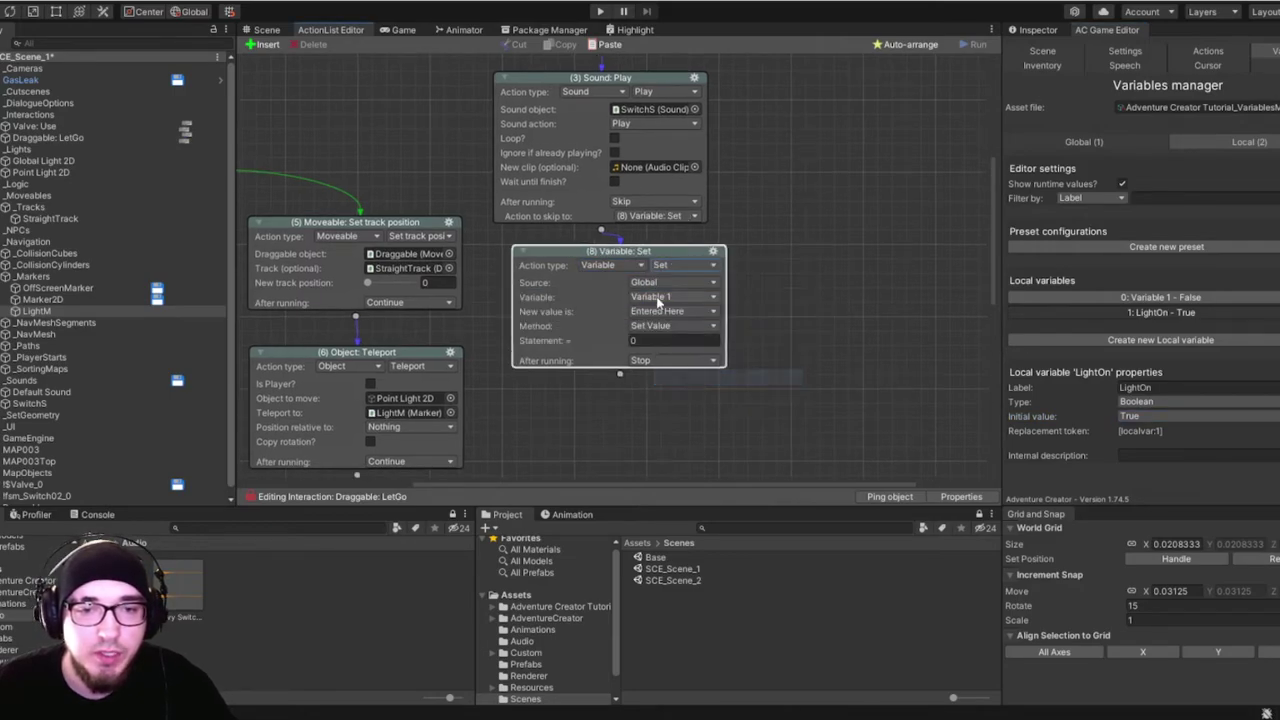
click(680, 282)
click(697, 314)
click(672, 297)
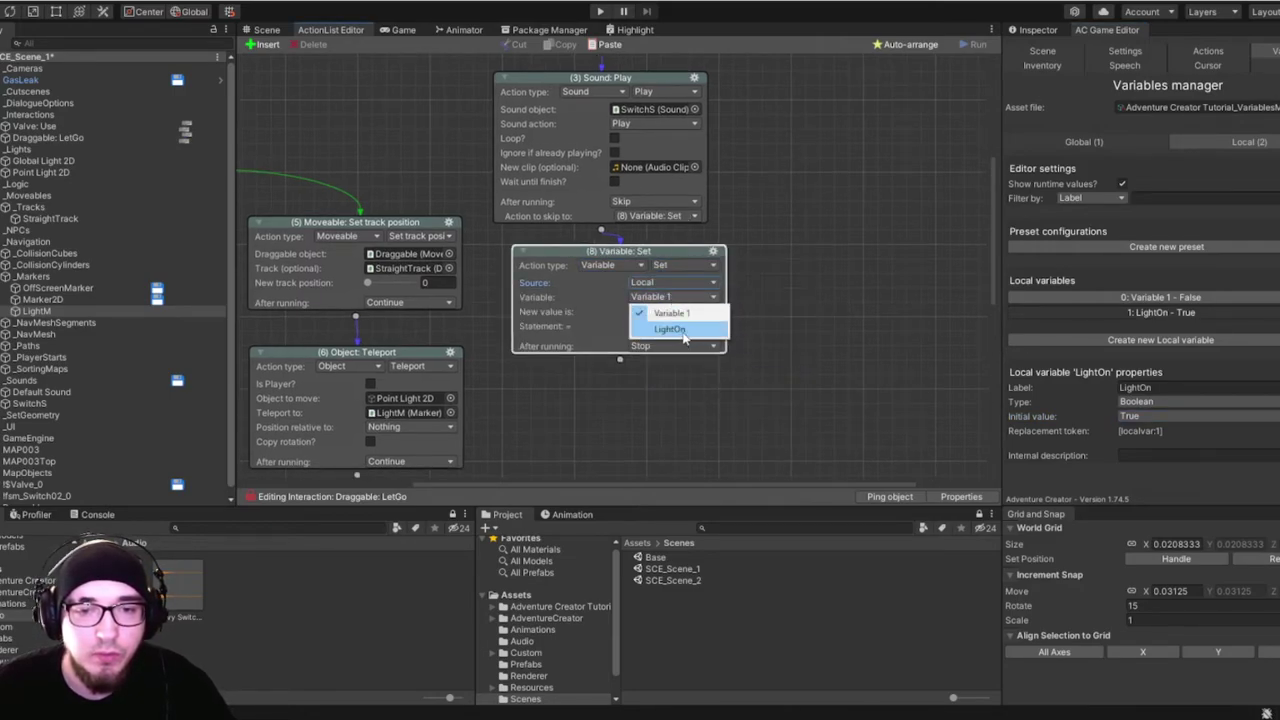
click(666, 328)
click(672, 326)
click(668, 357)
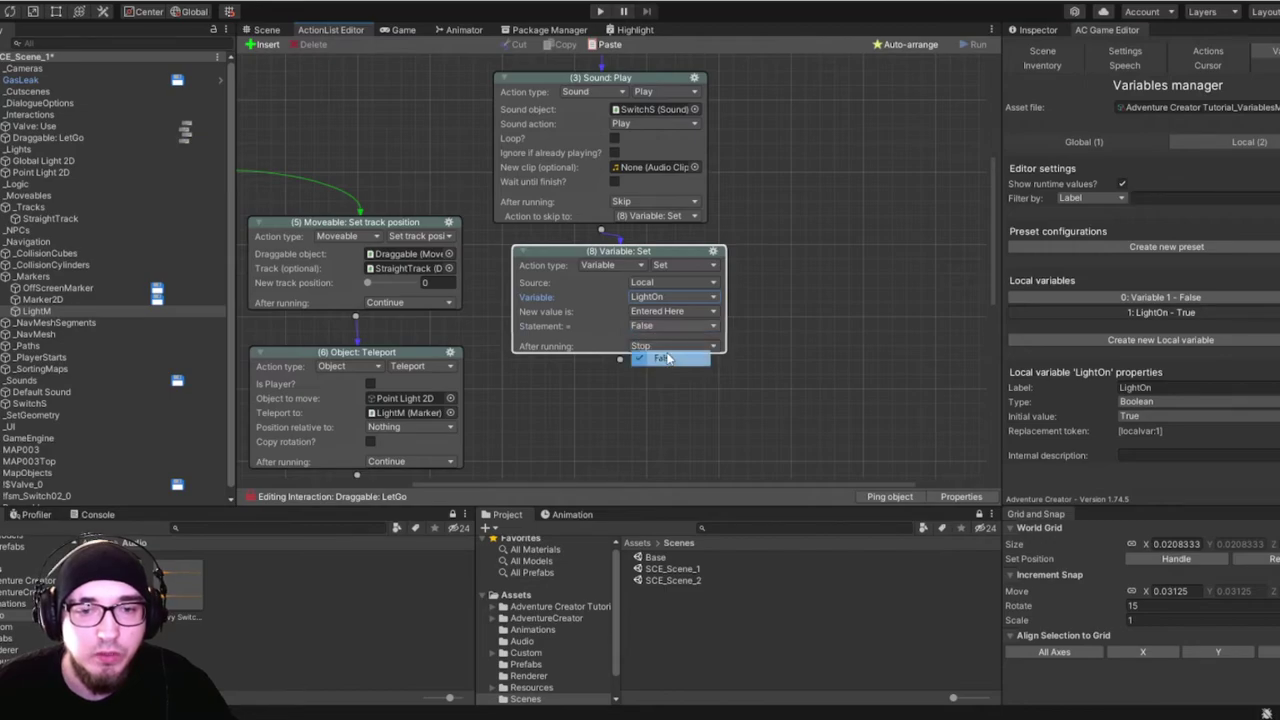
Copy the Variable: Set action, link the copy after the second Sound: Play, and set its LightOn statement to True.
middle_drag(717, 316, 743, 334)
click(738, 271)
click(783, 296)
middle_drag(640, 460, 806, 172)
right_click(544, 298)
click(604, 325)
drag(598, 260, 640, 350)
click(681, 382)
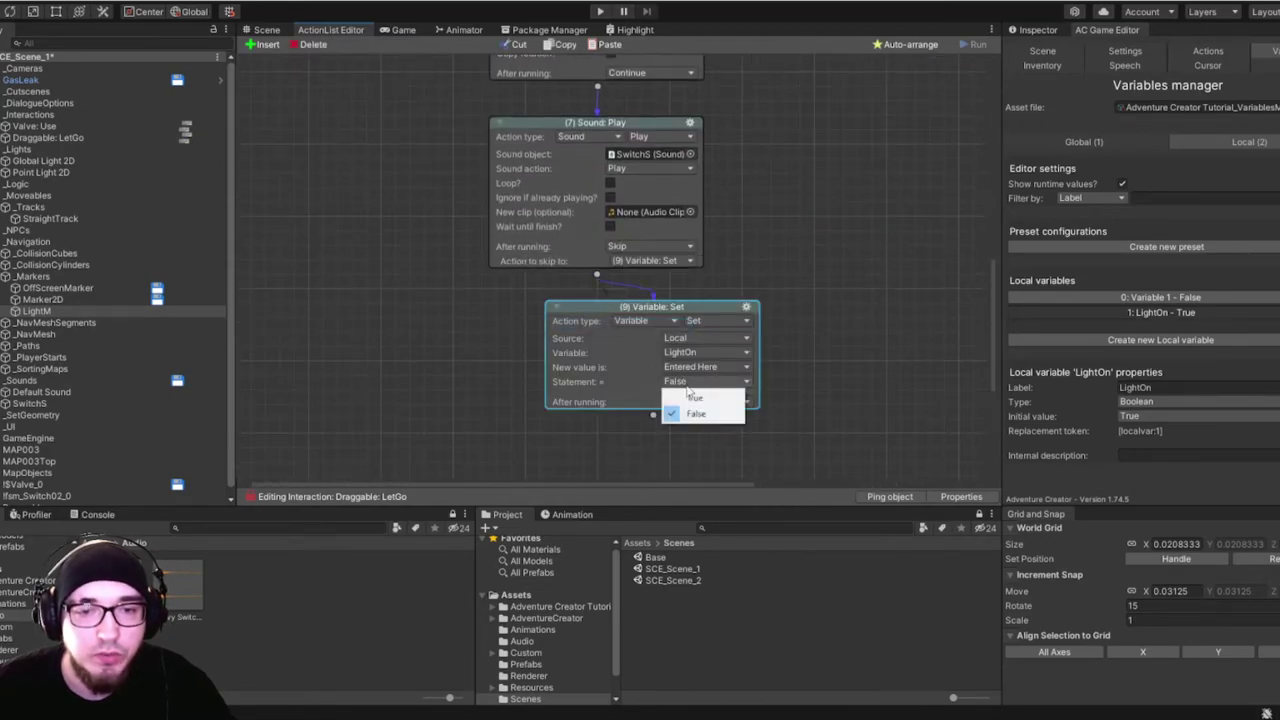
click(686, 397)
Add a Variable: Check action beside the first track position check.
scroll(691, 240, up, 9)
drag(468, 170, 520, 210)
scroll(526, 220, up, 2)
right_click(541, 224)
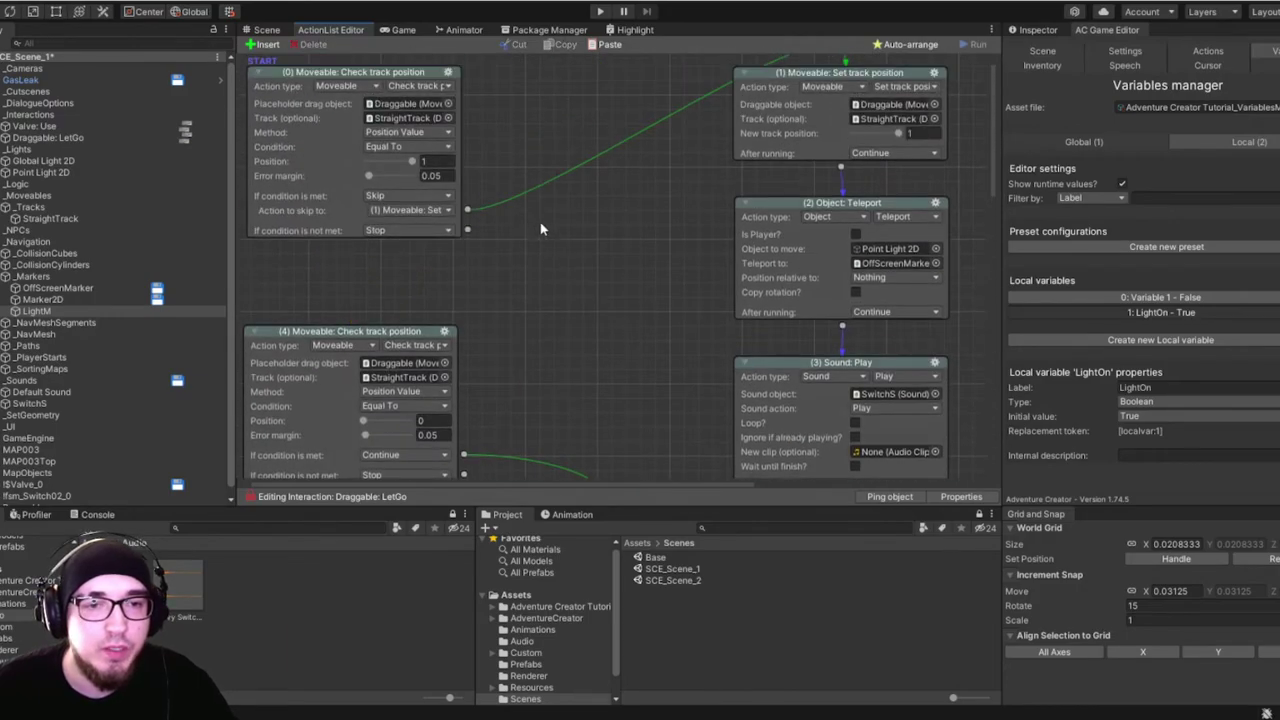
click(570, 232)
click(632, 244)
click(650, 546)
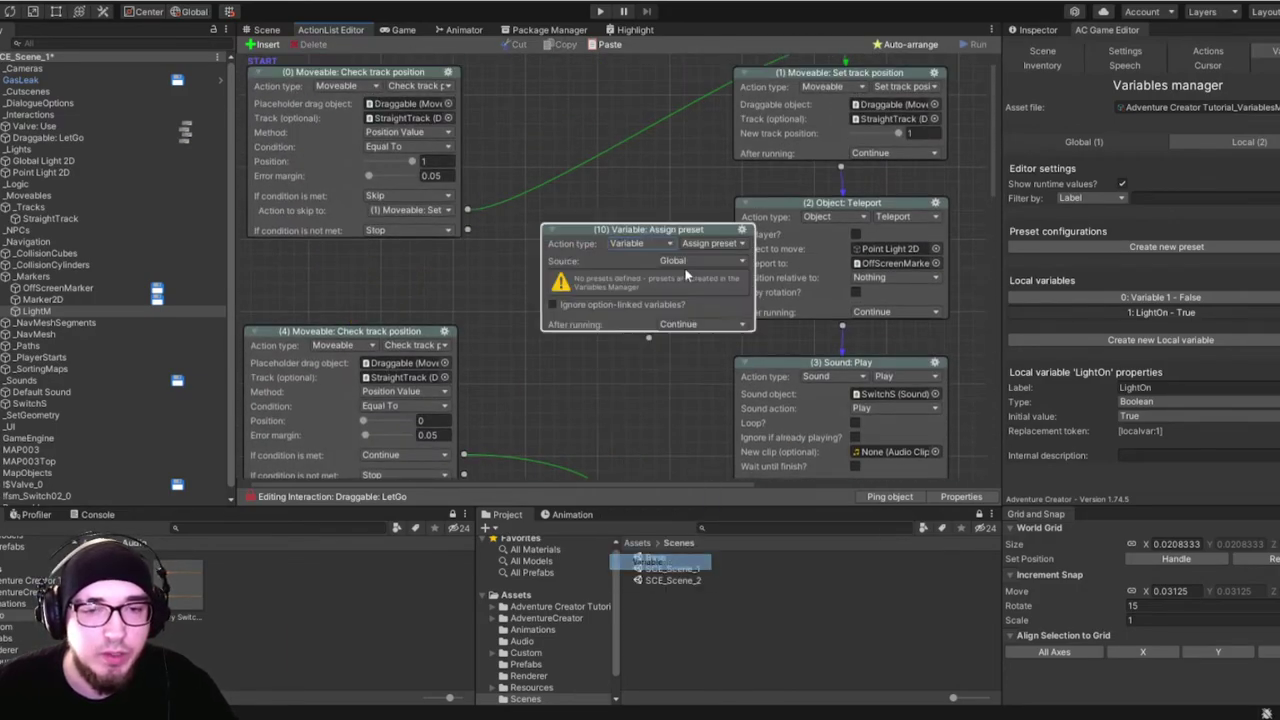
click(712, 243)
click(718, 276)
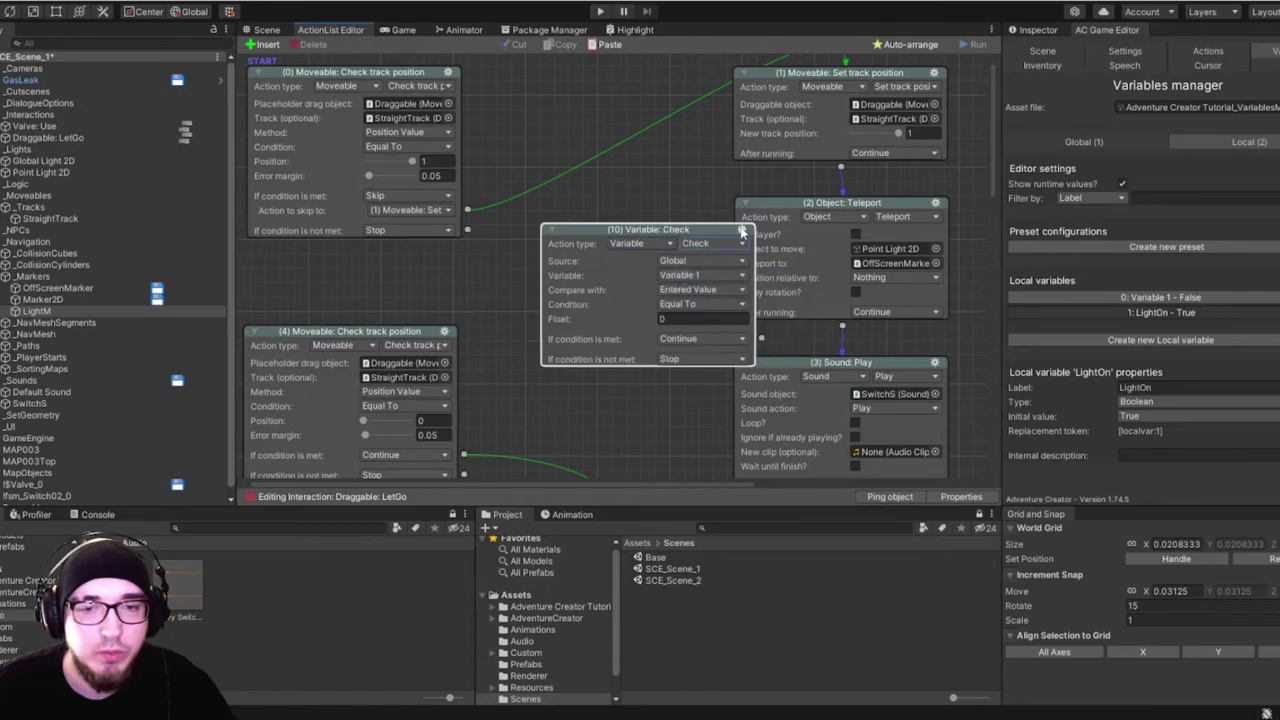
Make Variable: Check the first action in the list and move the overlapping track position check to its right.
click(741, 230)
click(780, 326)
right_click(634, 242)
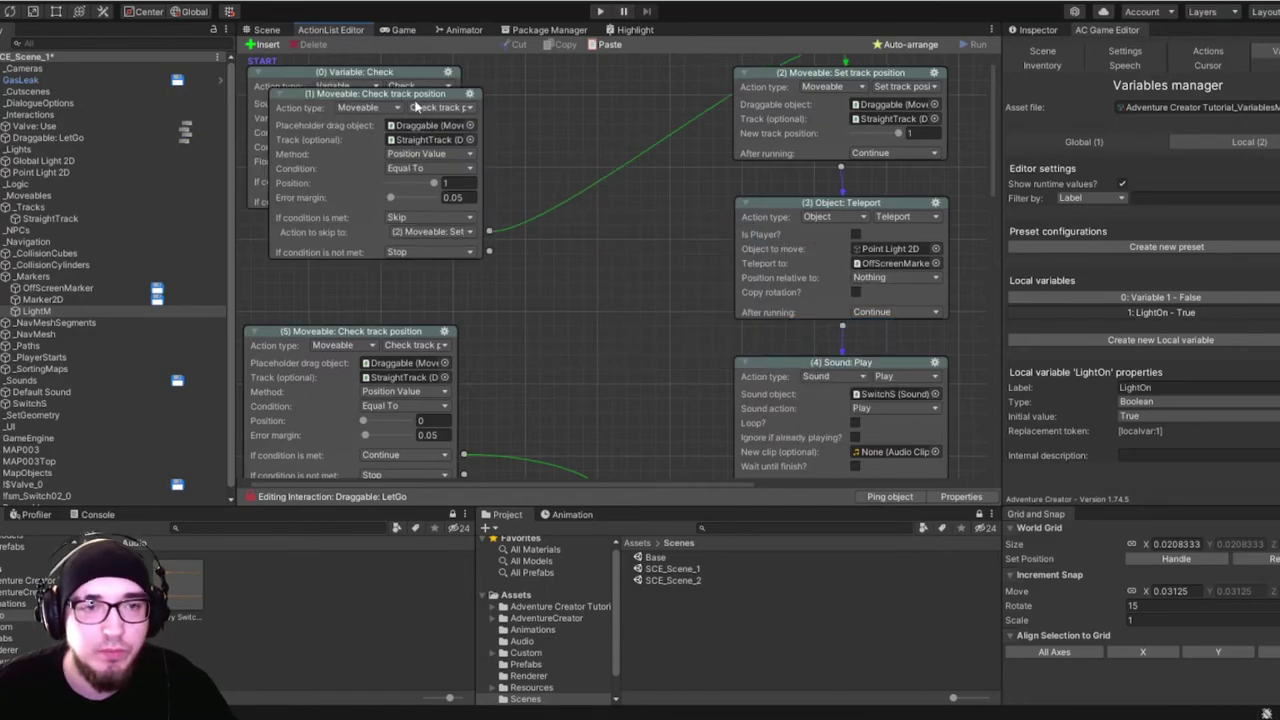
drag(414, 102, 651, 103)
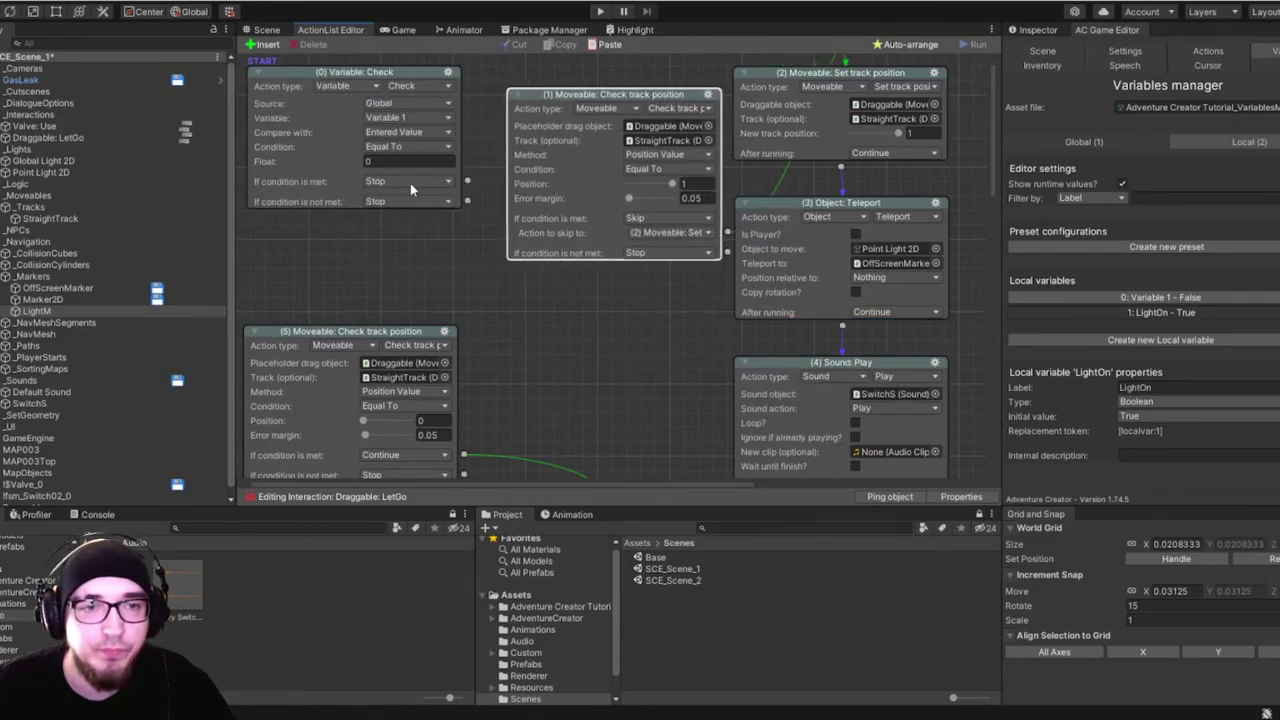
Configure Variable: Check to test whether the local variable LightOn equals True.
click(397, 117)
click(405, 103)
click(400, 134)
click(400, 117)
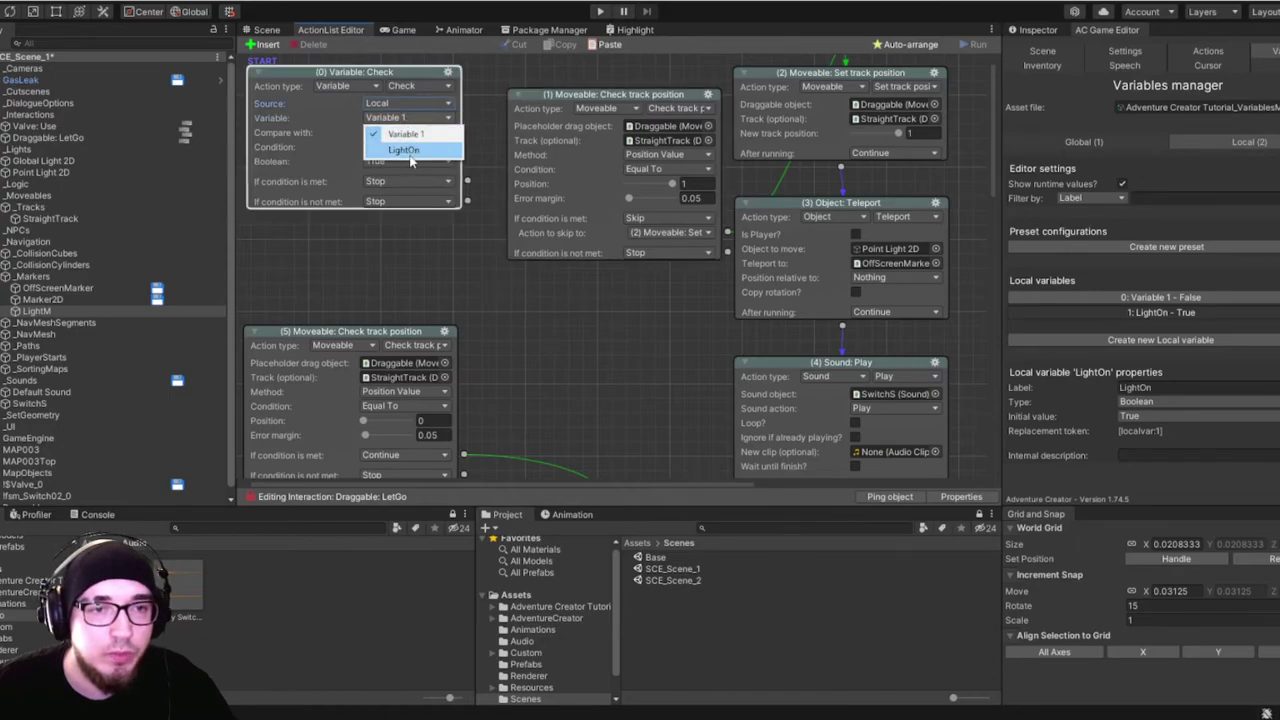
click(405, 150)
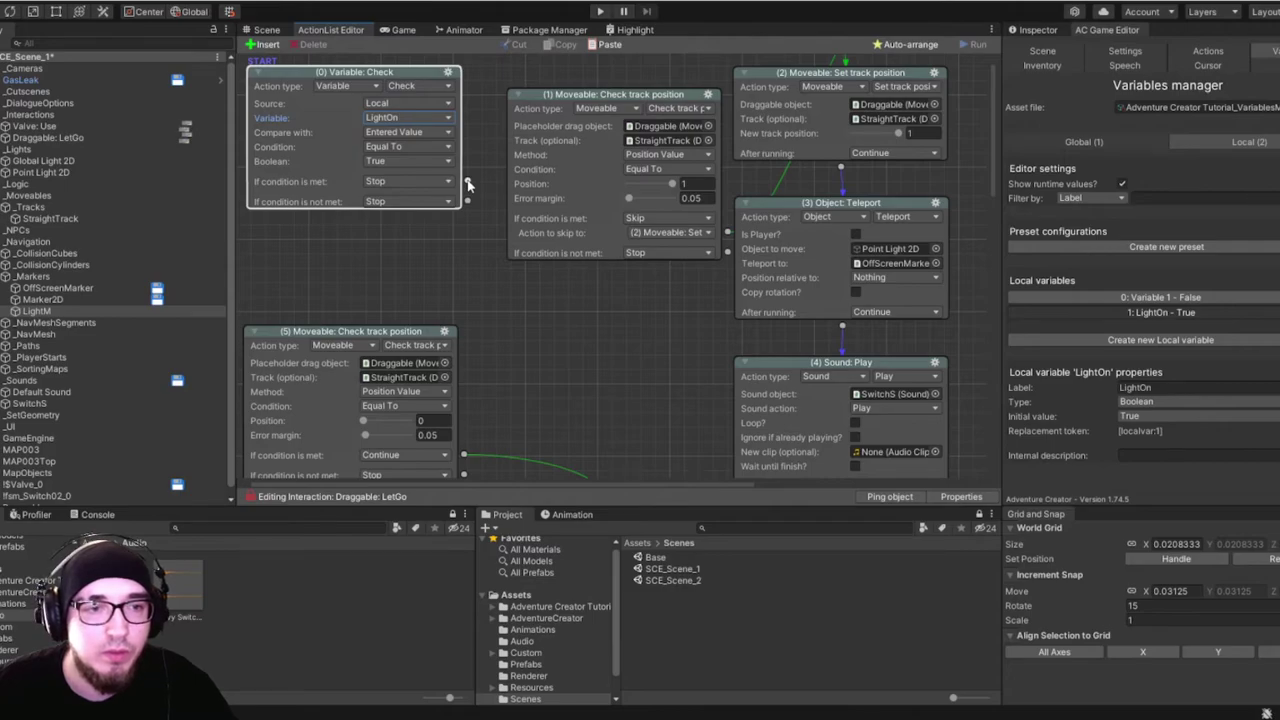
Link LightOn's met condition to the position 1 check and its unmet condition to the position 0 check, and auto-arrange the nodes.
drag(467, 184, 545, 173)
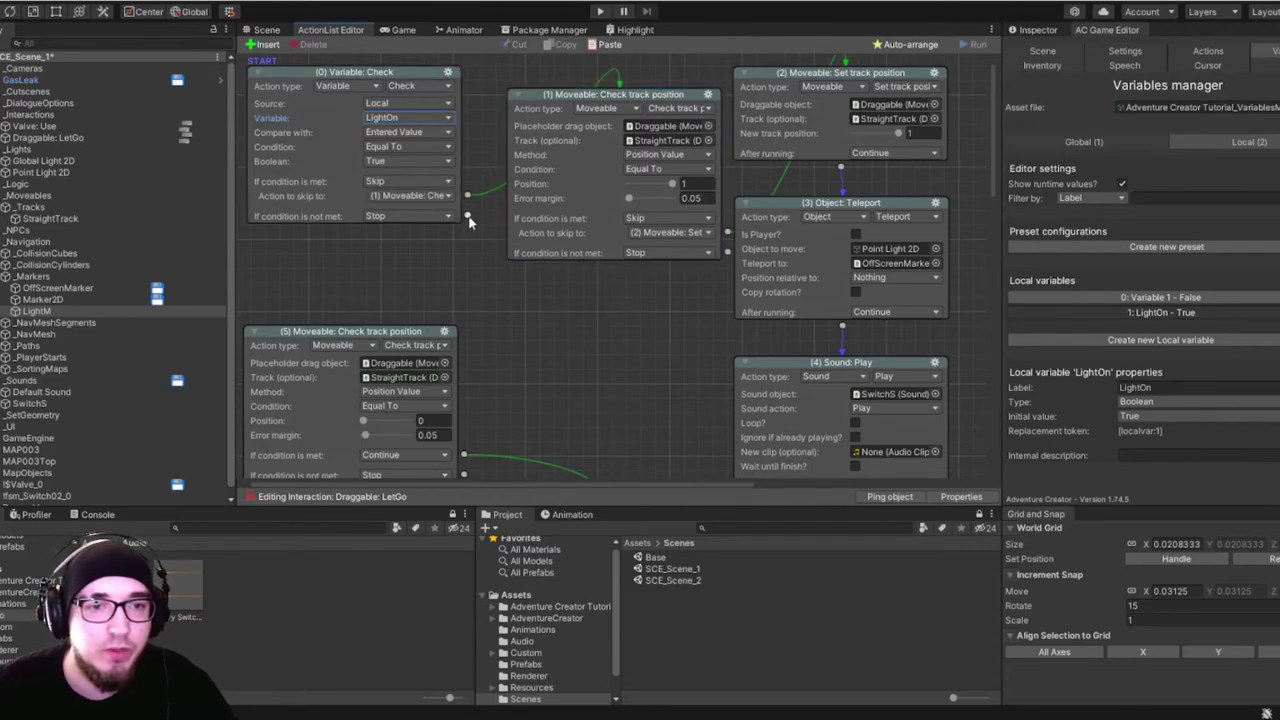
drag(469, 218, 395, 405)
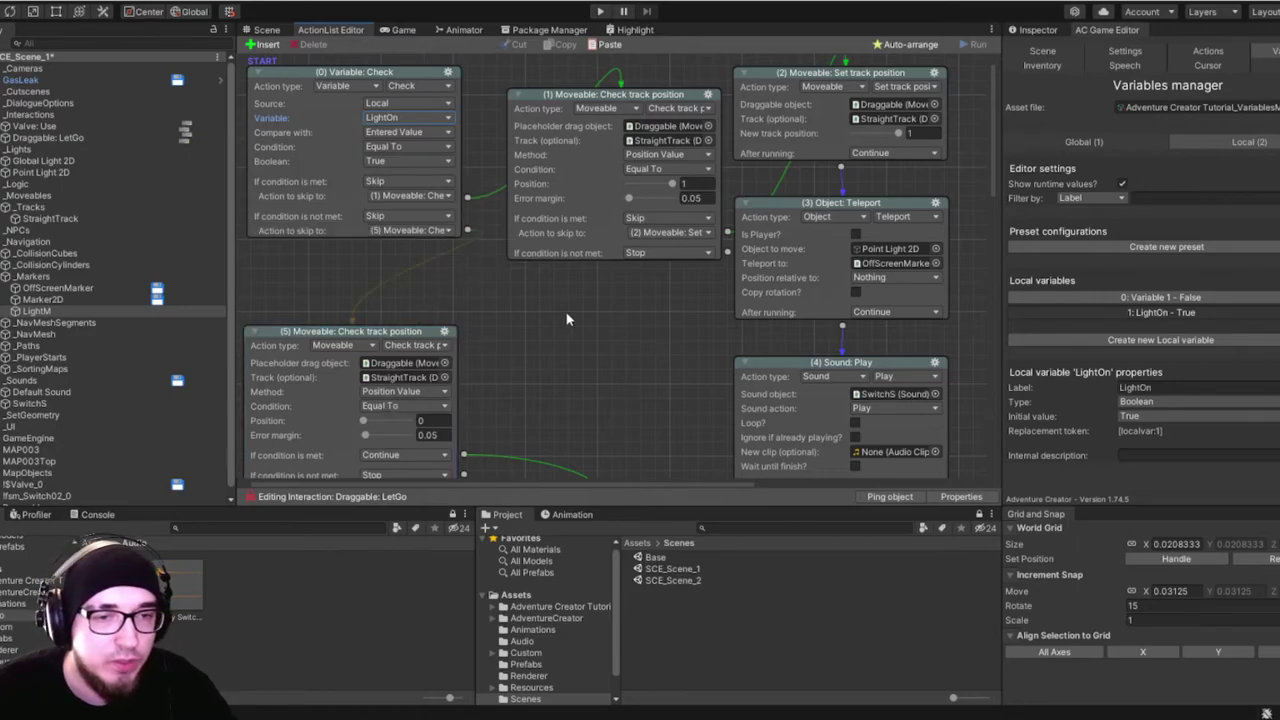
right_click(567, 312)
click(620, 403)
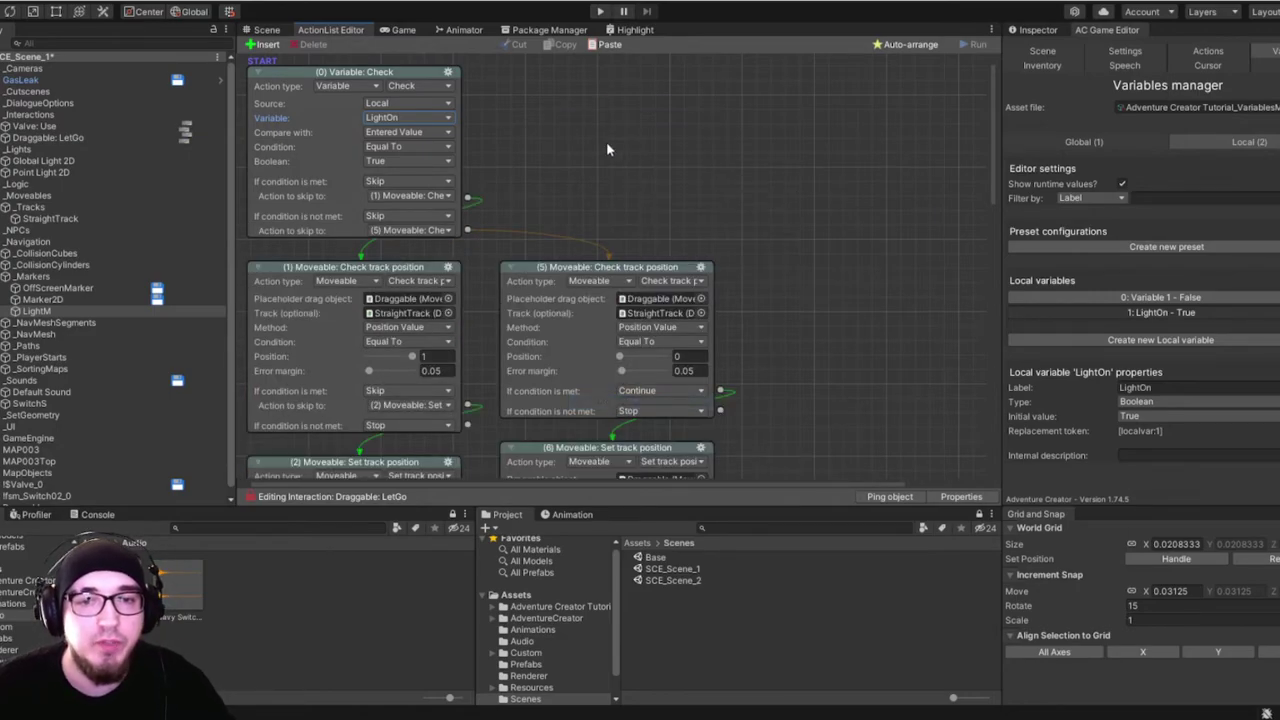
scroll(606, 141, down, 10)
scroll(541, 75, up, 10)
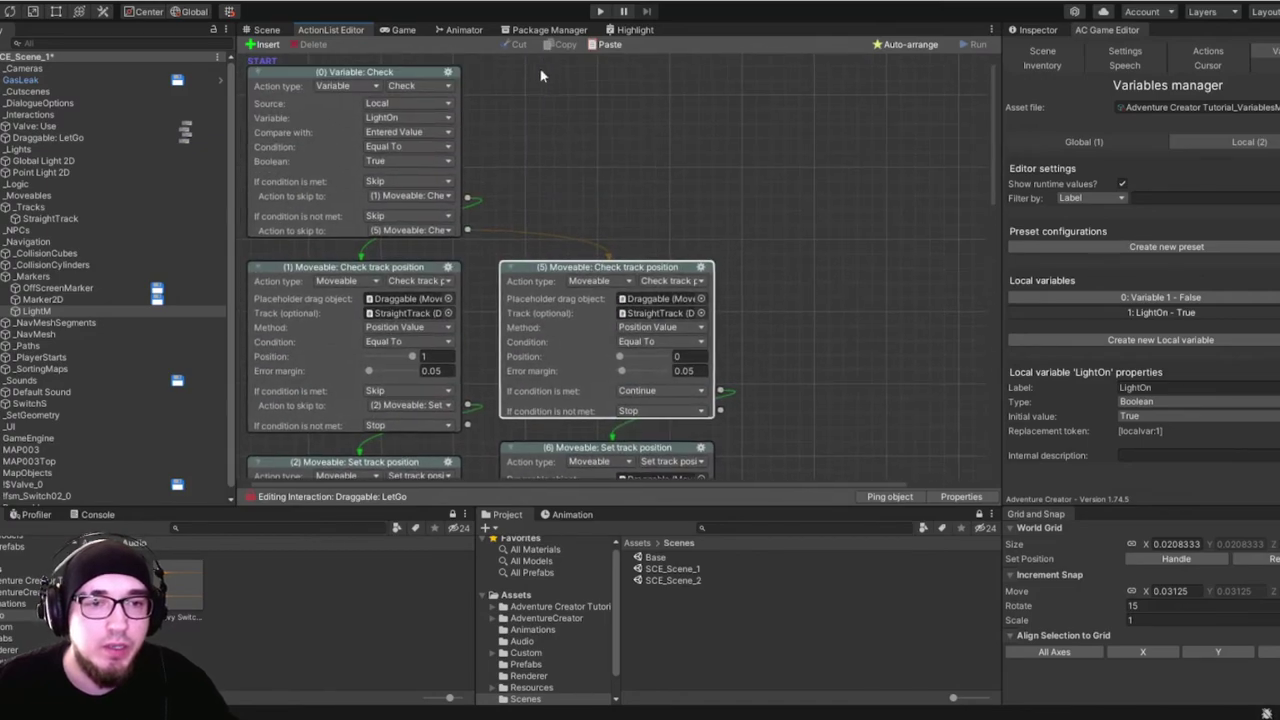
Run the scene and slide the wall switch handle down and up repeatedly to test the light toggling.
click(601, 11)
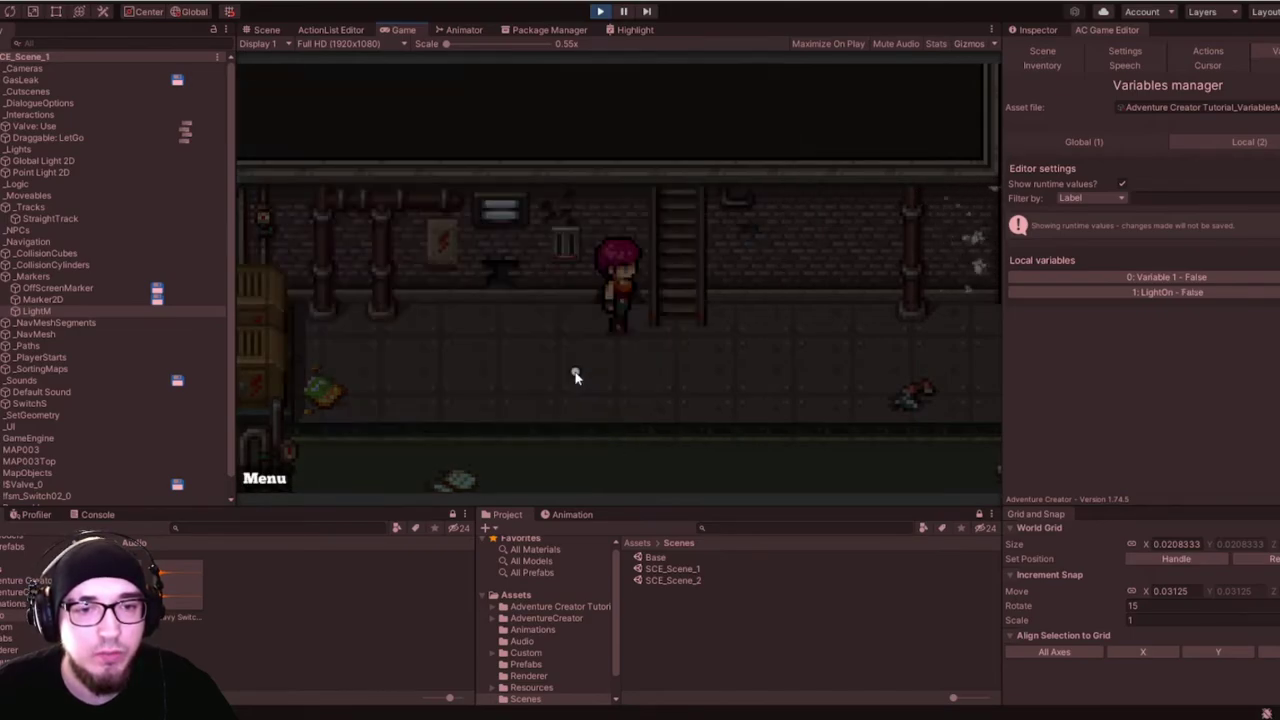
click(566, 258)
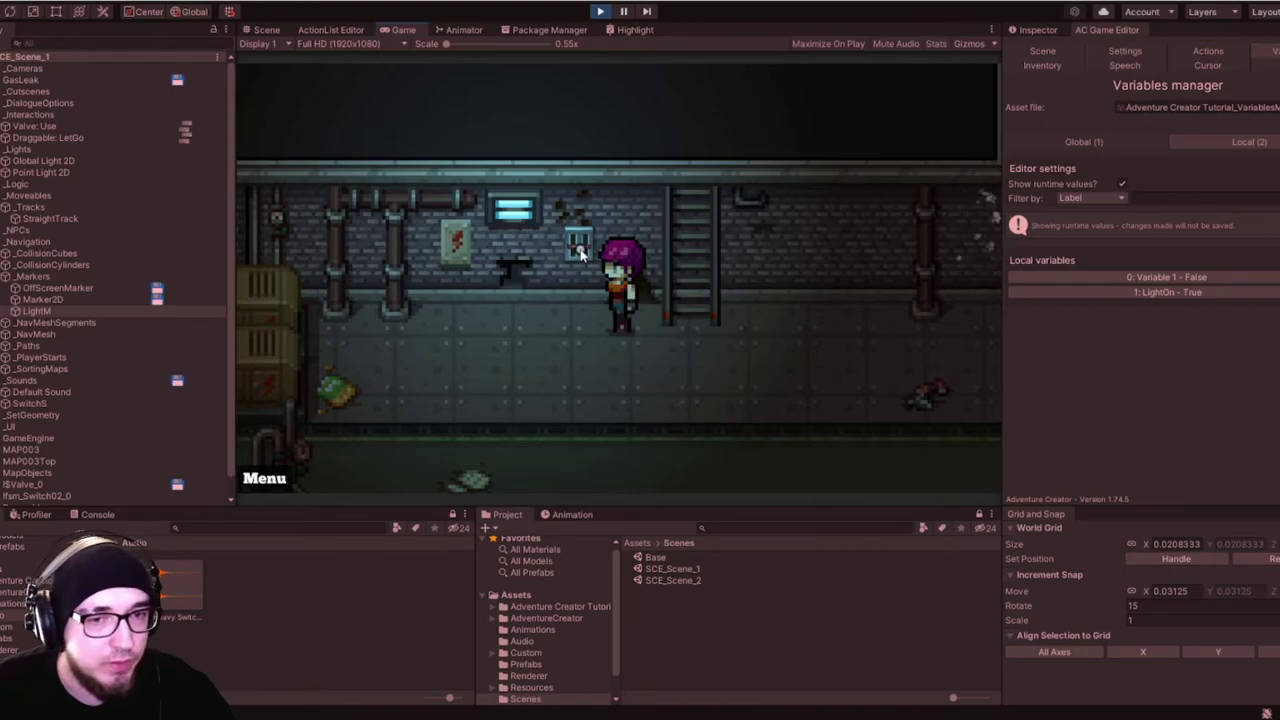
drag(580, 262, 579, 292)
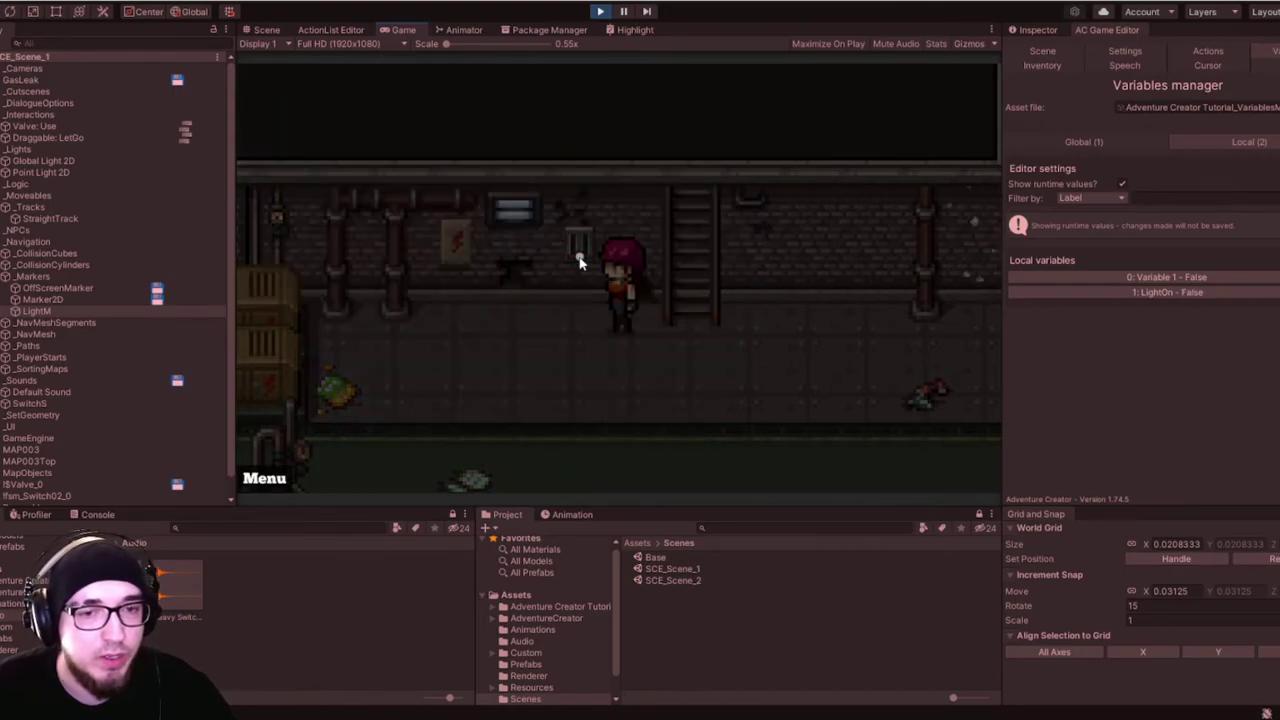
drag(589, 182, 611, 91)
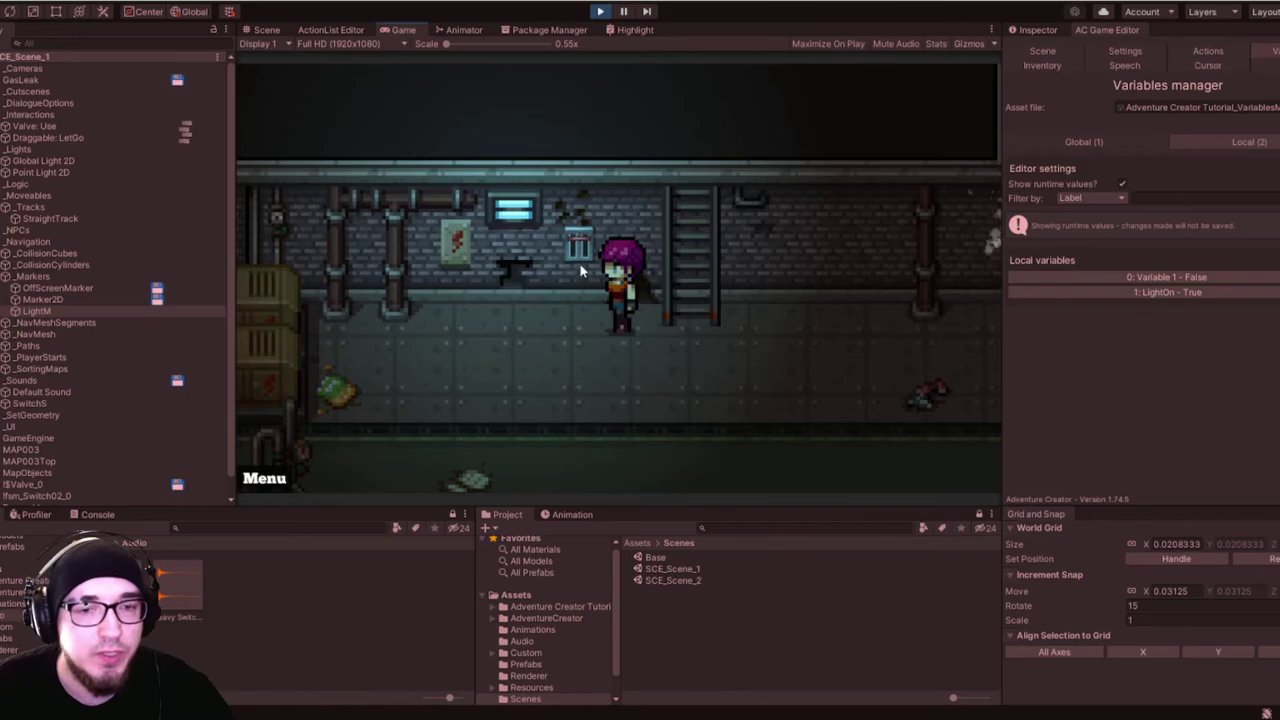
drag(590, 371, 590, 376)
mouse_move(577, 265)
mouse_down()
mouse_move(586, 197)
mouse_move(589, 244)
mouse_up()
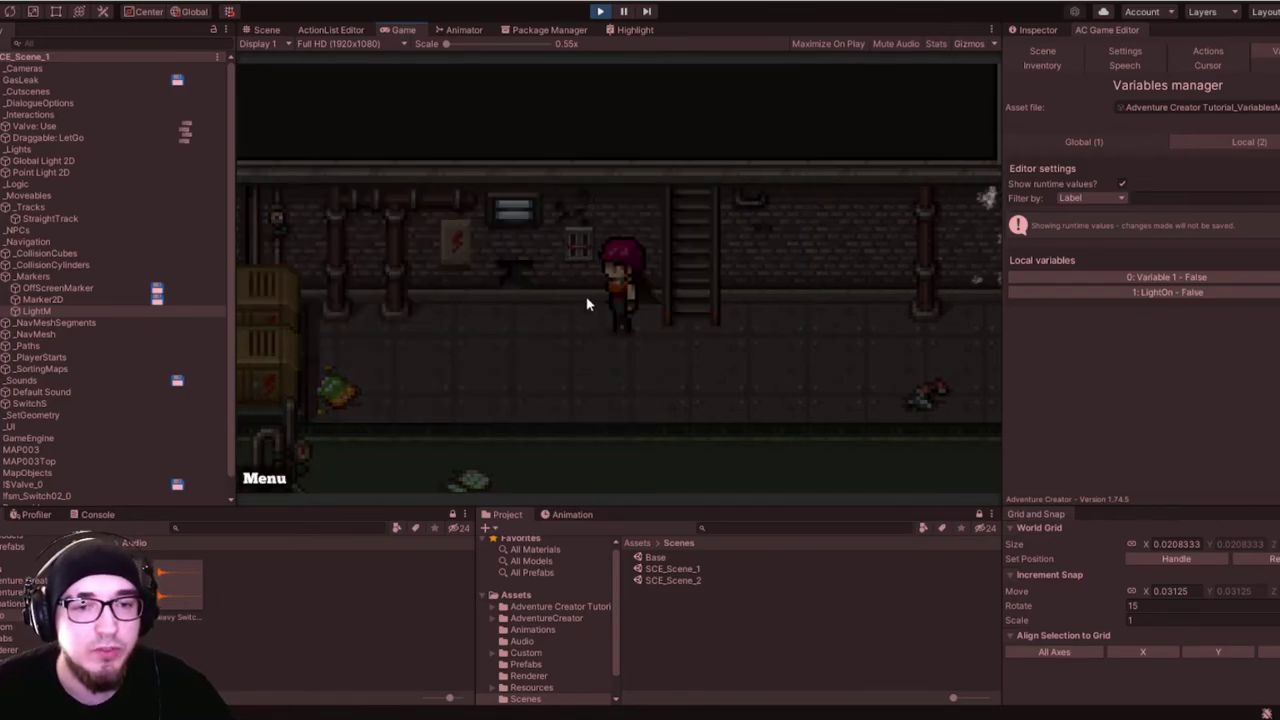
mouse_move(612, 115)
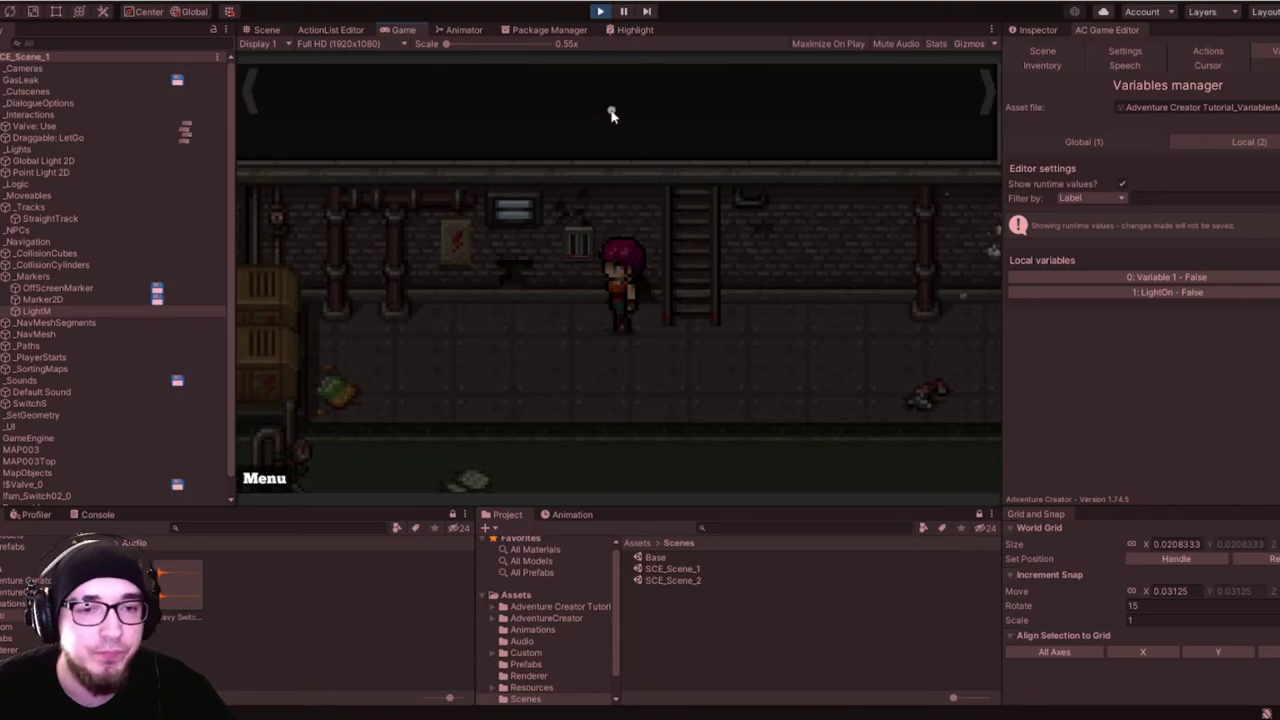
drag(596, 100, 596, 104)
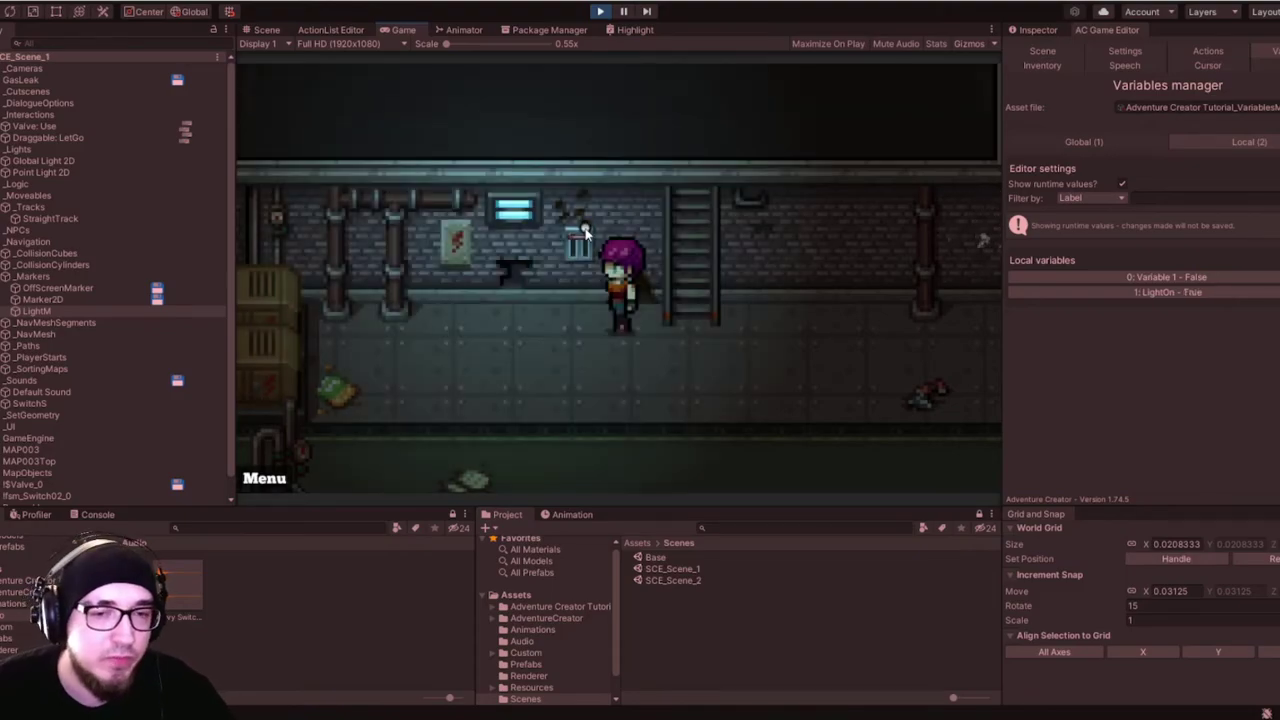
Slide the wall switch handle down and back up to test the light once more, and stop the scene.
drag(581, 228, 586, 326)
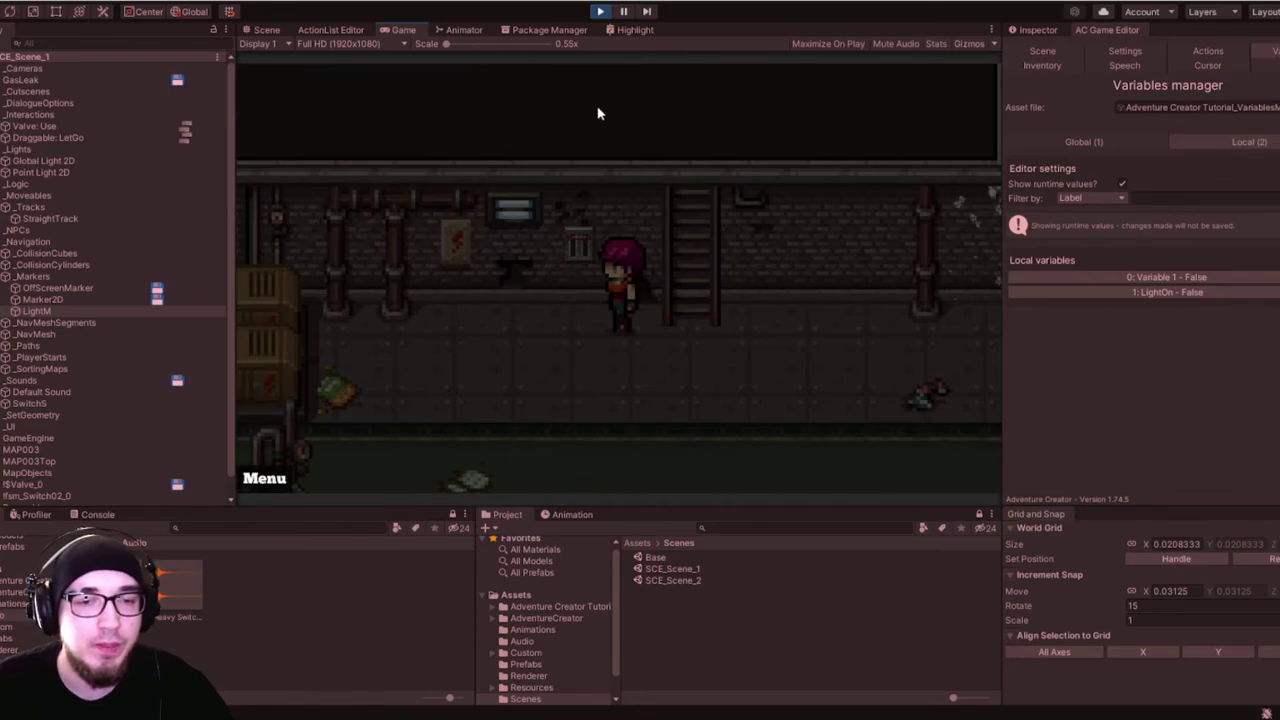
click(585, 210)
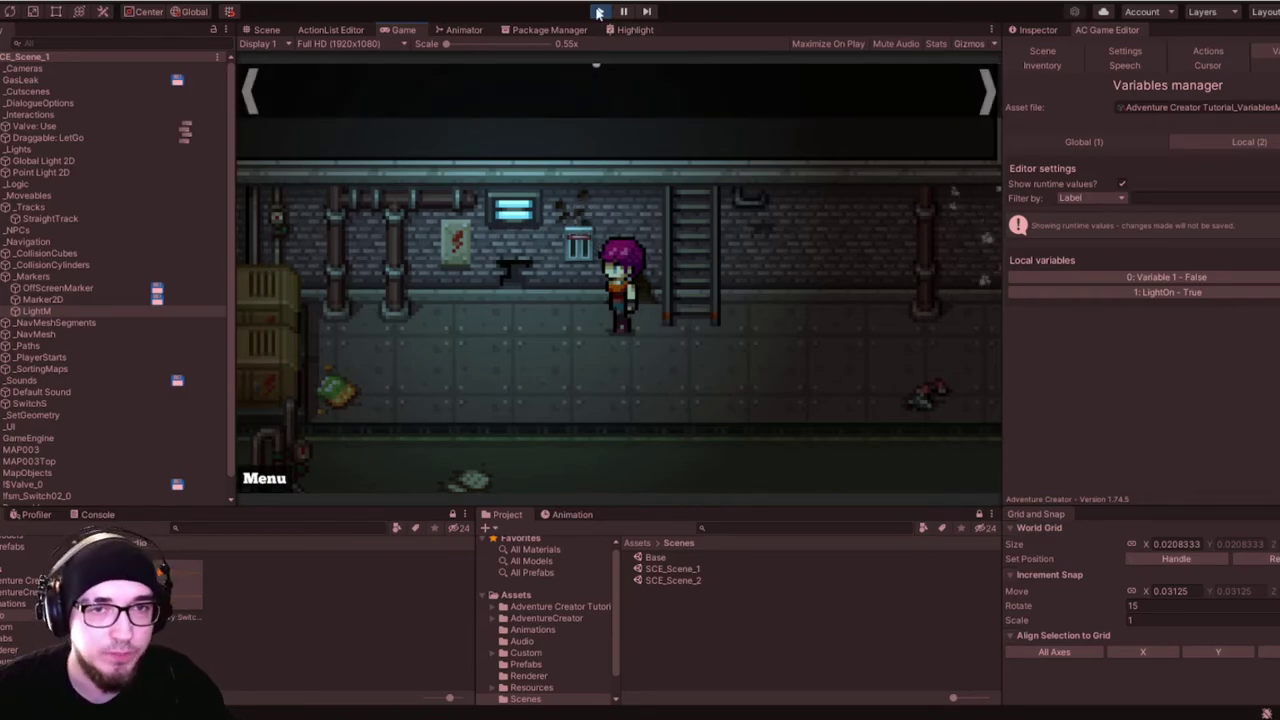
click(600, 11)
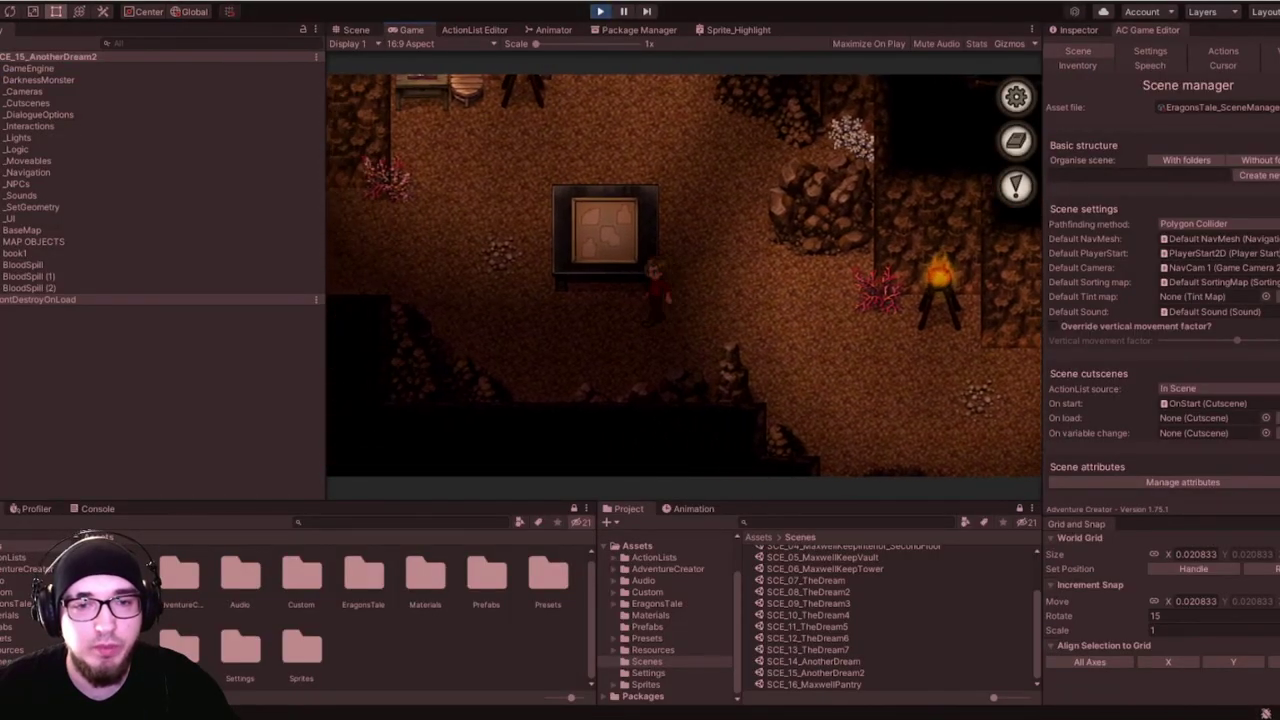
In the running SCE_15_AnotherDream2 scene, use the map table to attach the upper-left room above the central one and walk through the passage.
click(681, 246)
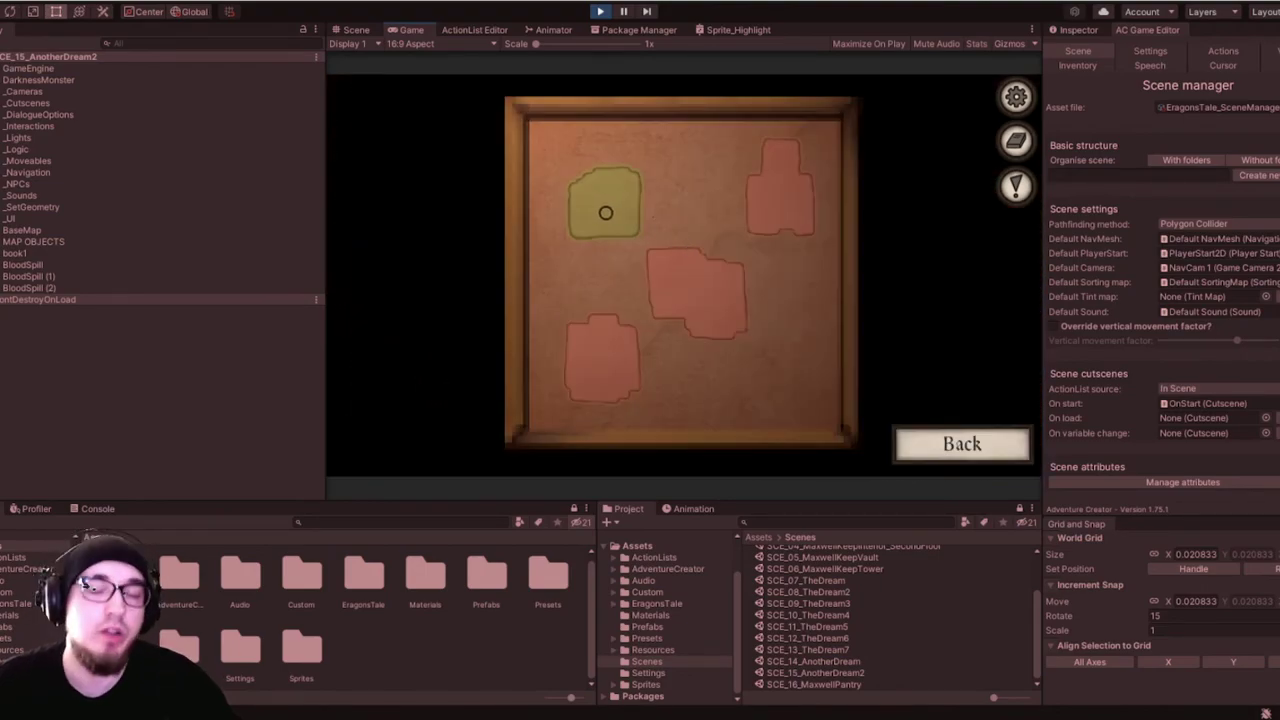
drag(605, 212, 708, 214)
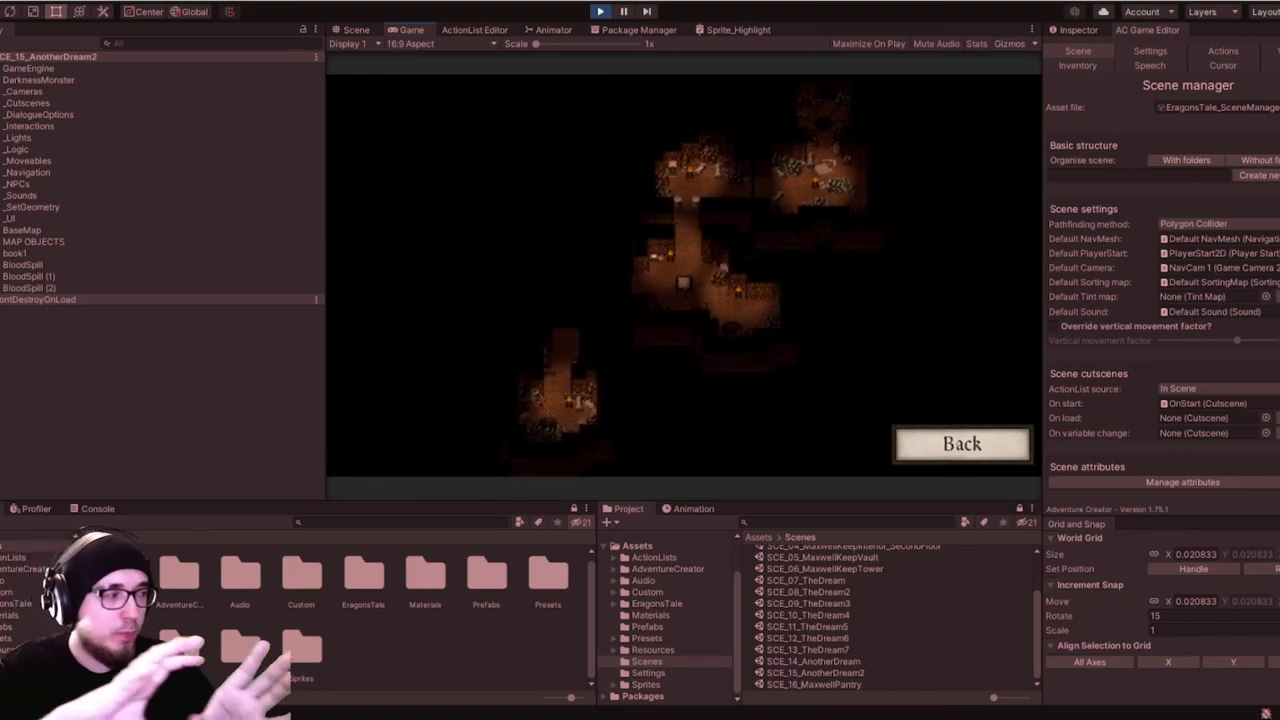
key(d)
key(w)
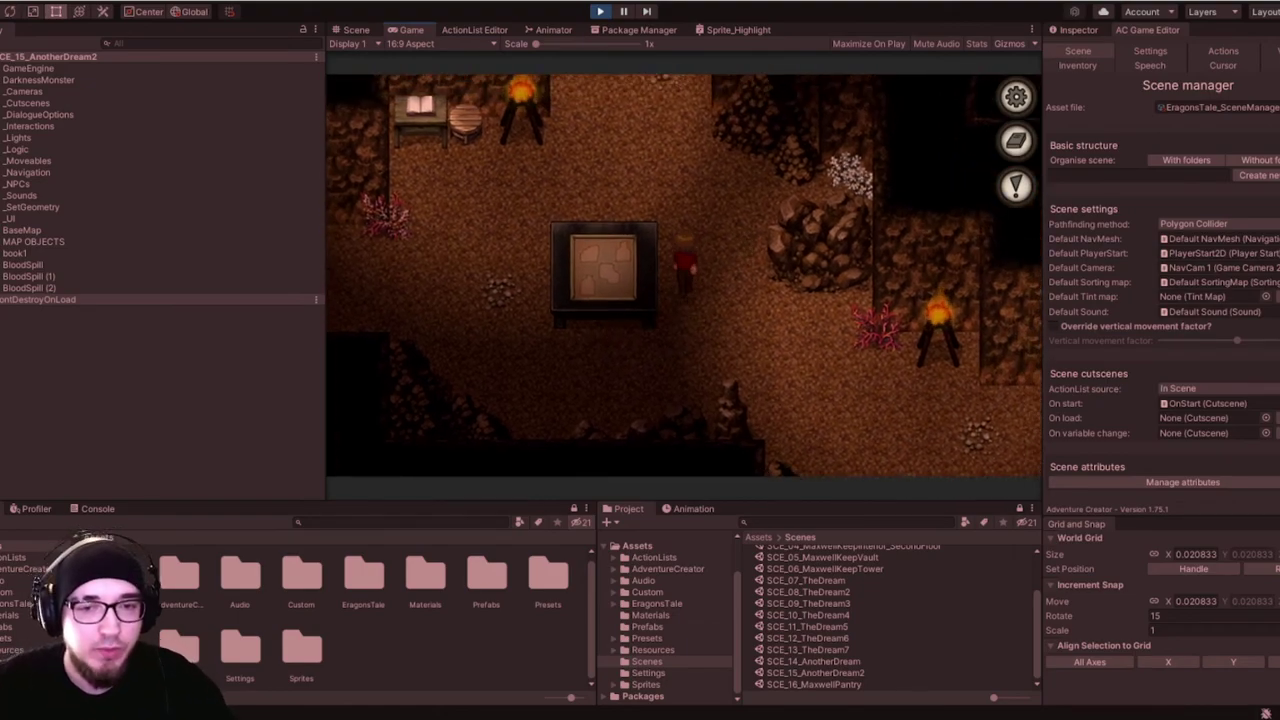
key(a)
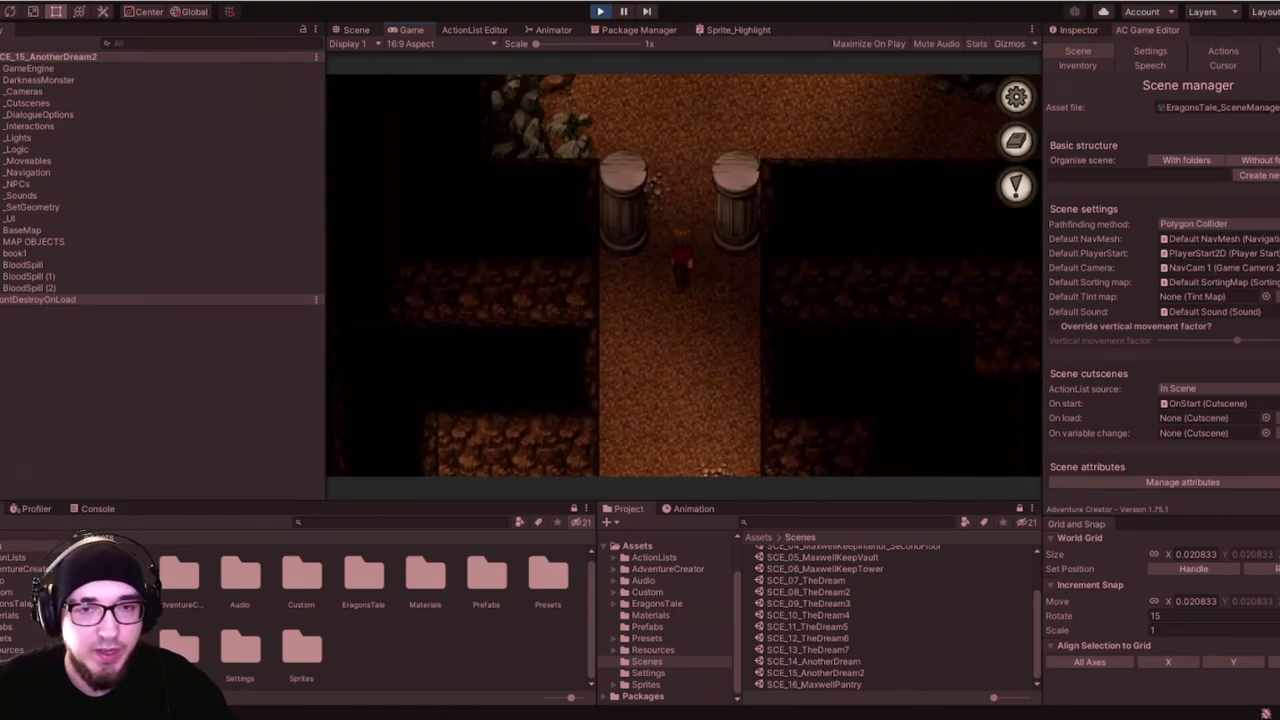
key(s)
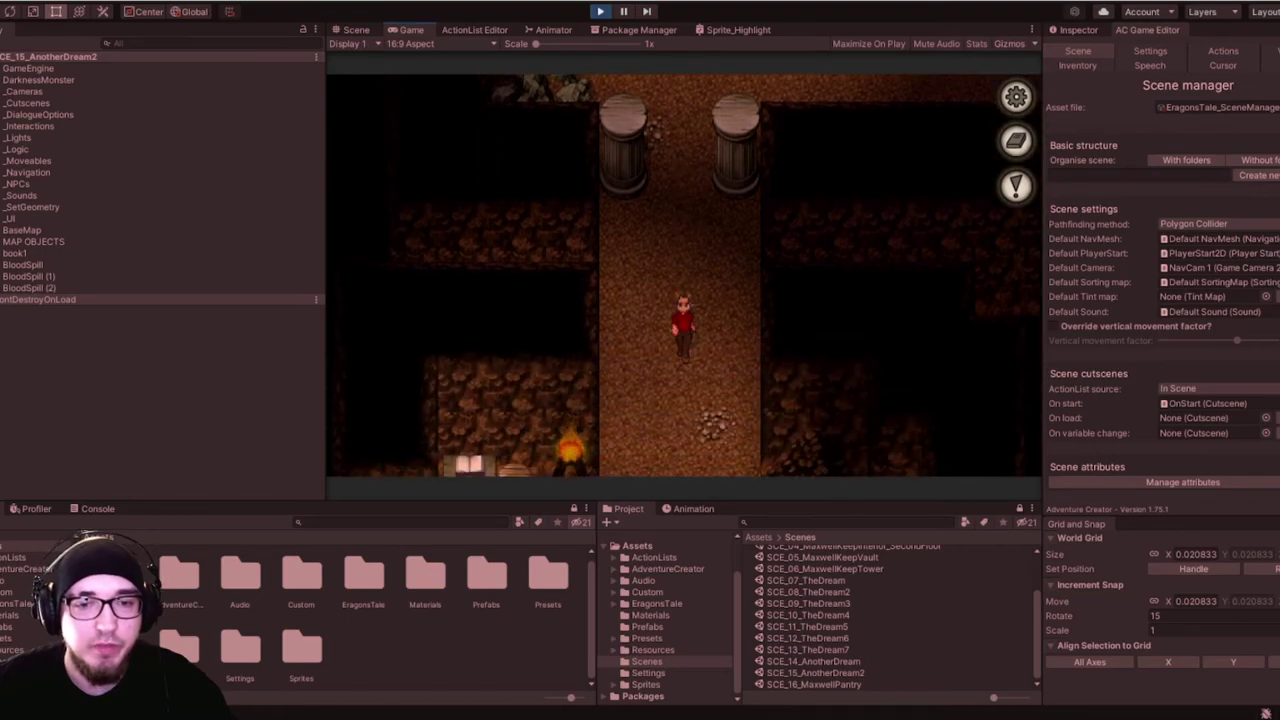
Reopen the map table, move that room piece to just above the lower-left piece, walk around the rearranged area, and stop the scene.
key(e)
drag(692, 203, 604, 272)
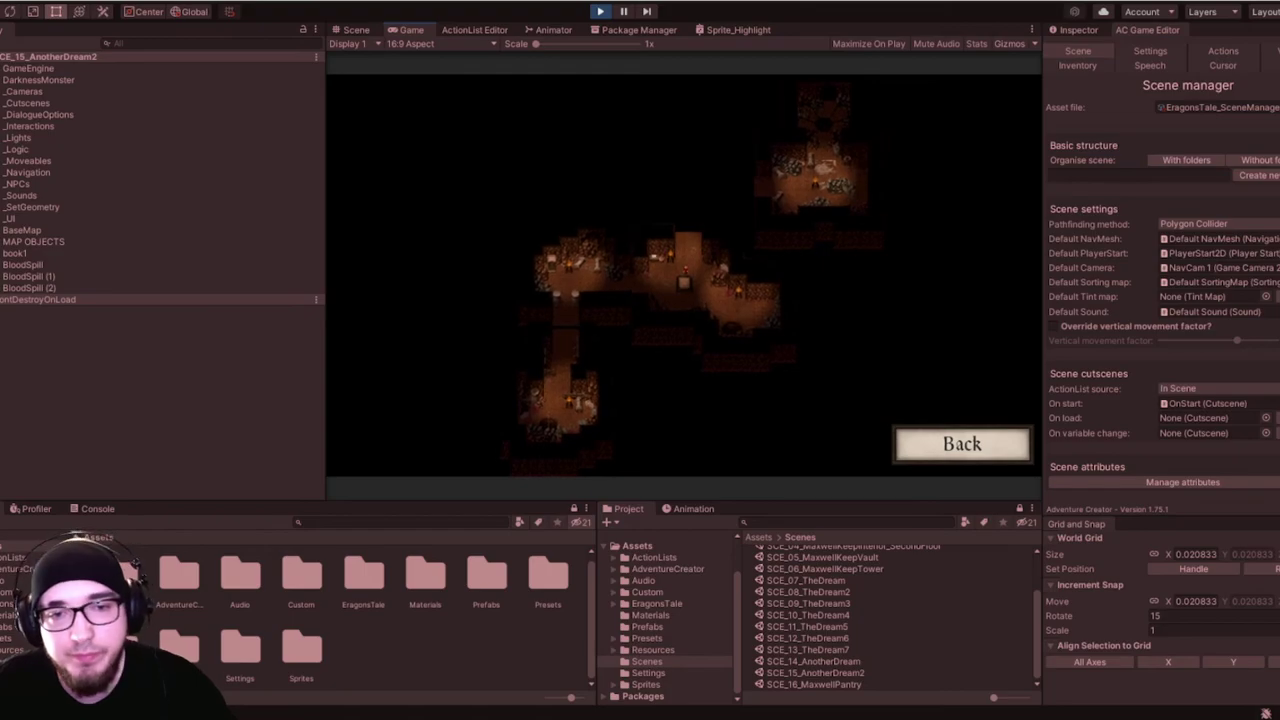
key(Escape)
key(a)
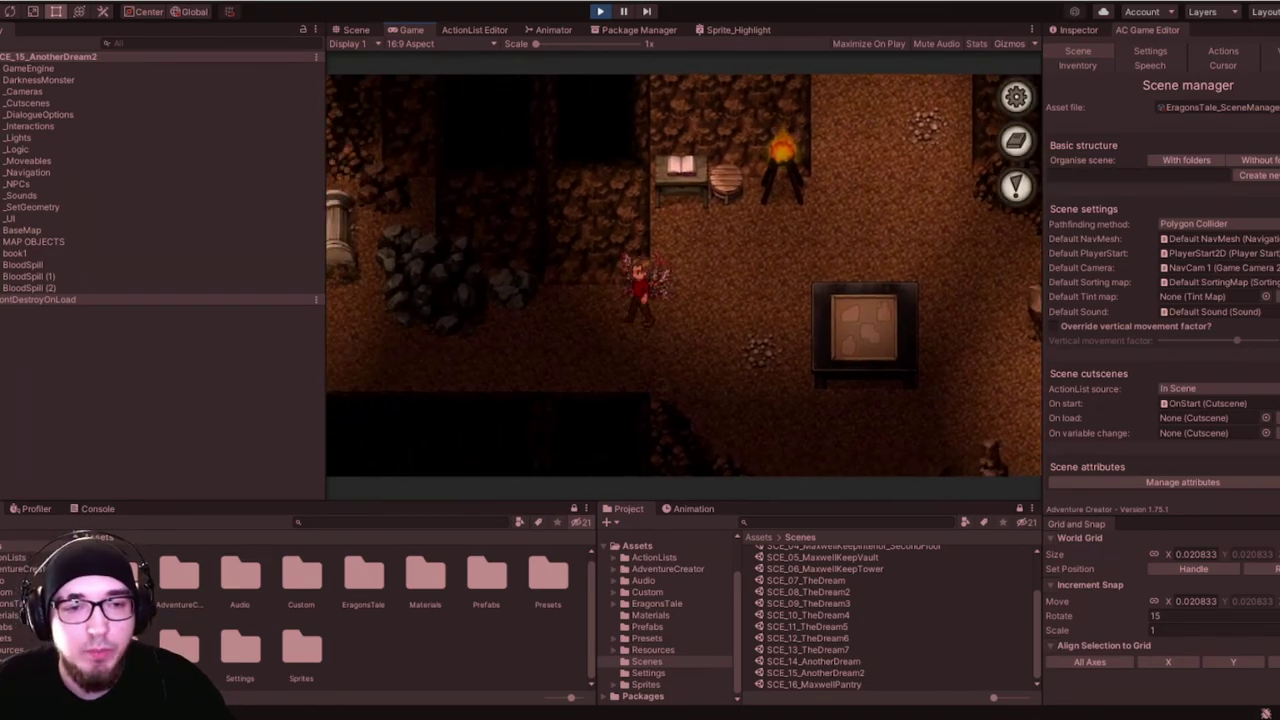
key(s)
key(d)
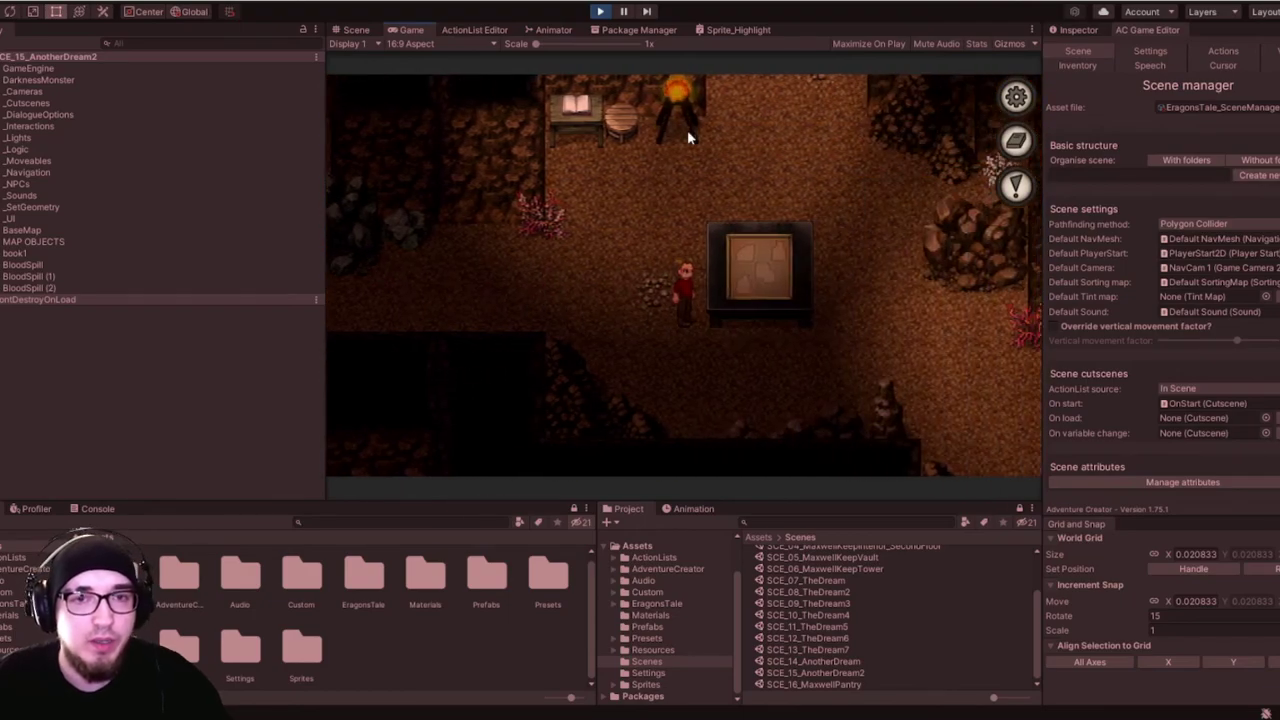
key(Escape)
click(599, 12)
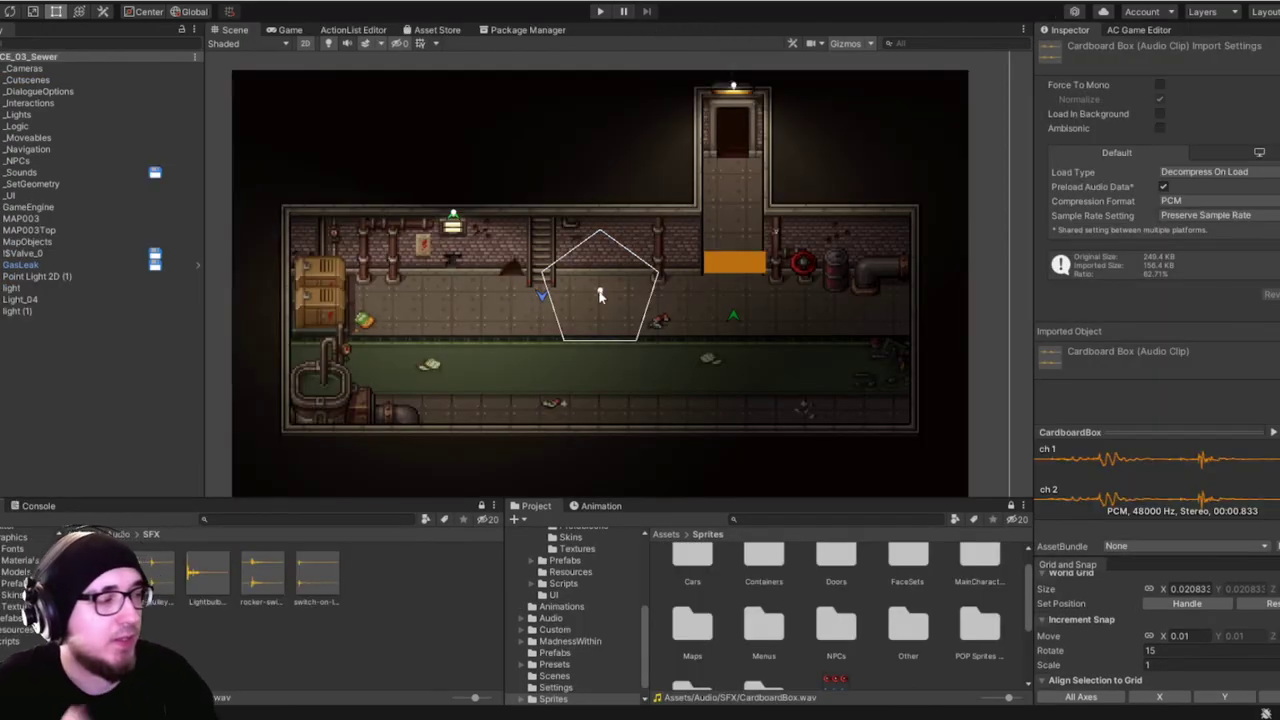
Run the CE_03_Sewer scene, shut off the leaking gas with the red valve, and walk the character up into the doorway.
scroll(700, 314, up, 4)
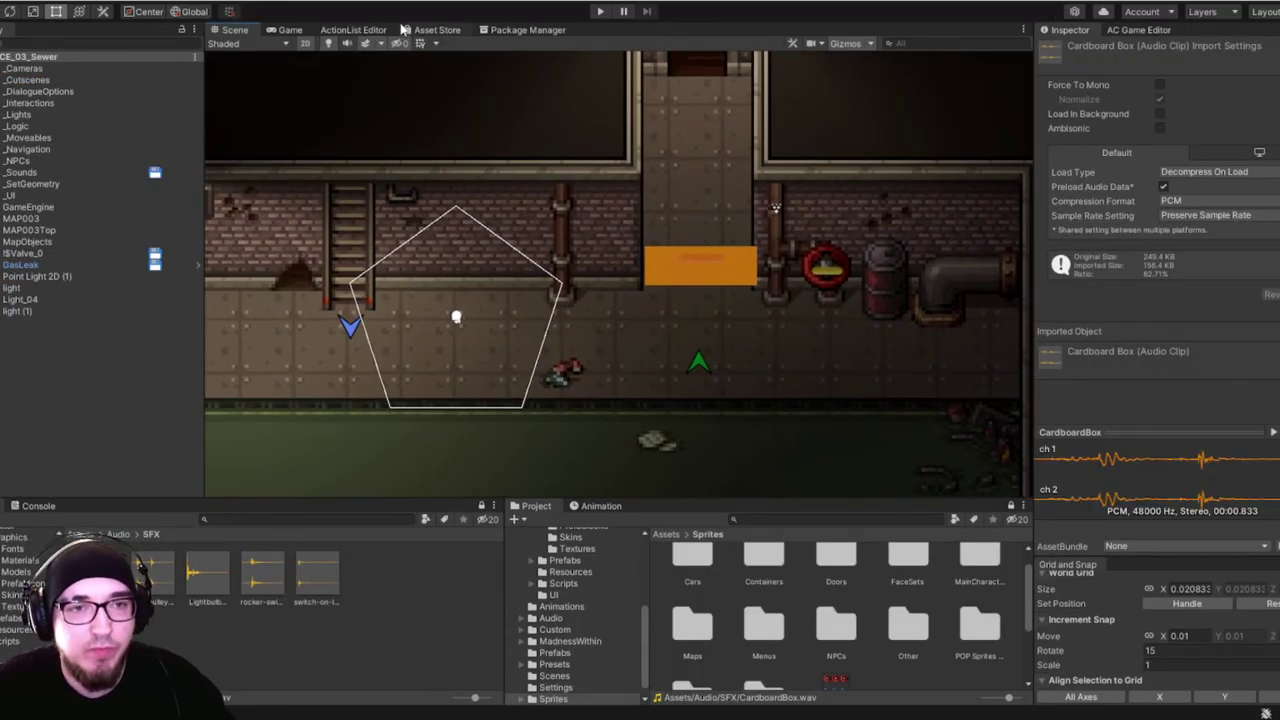
click(600, 11)
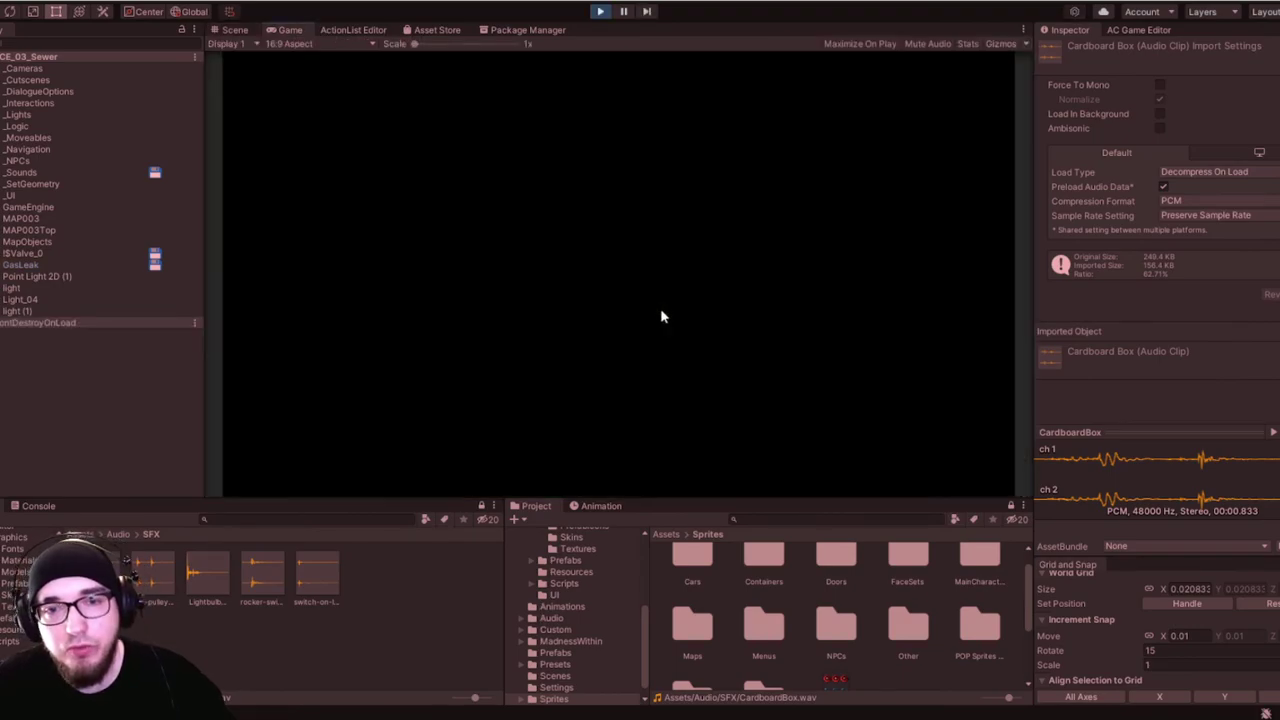
key(d)
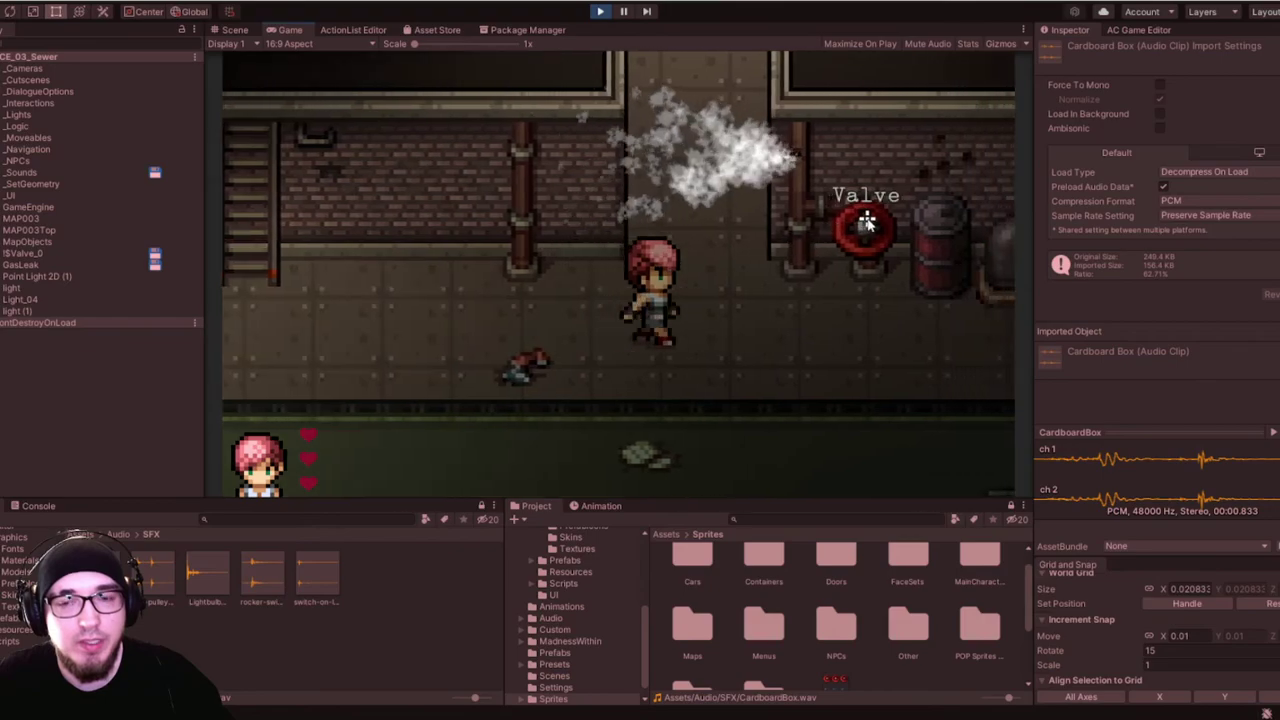
key(a)
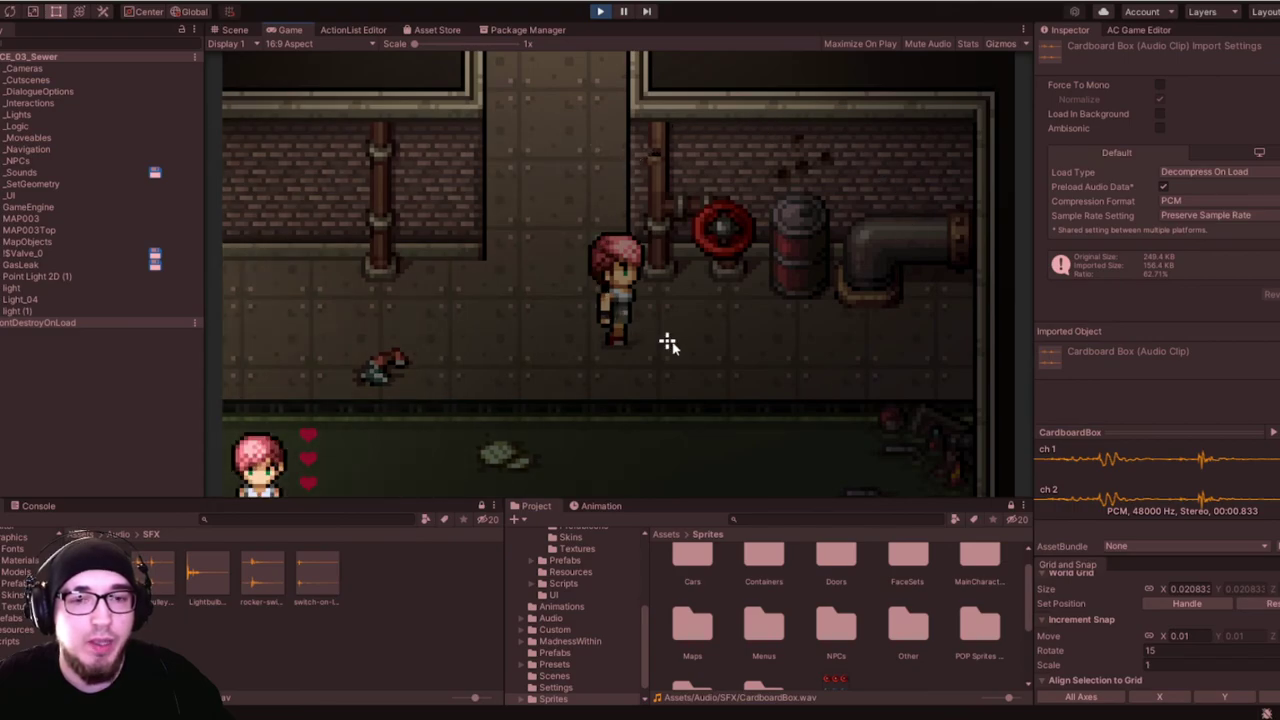
key(a)
key(w)
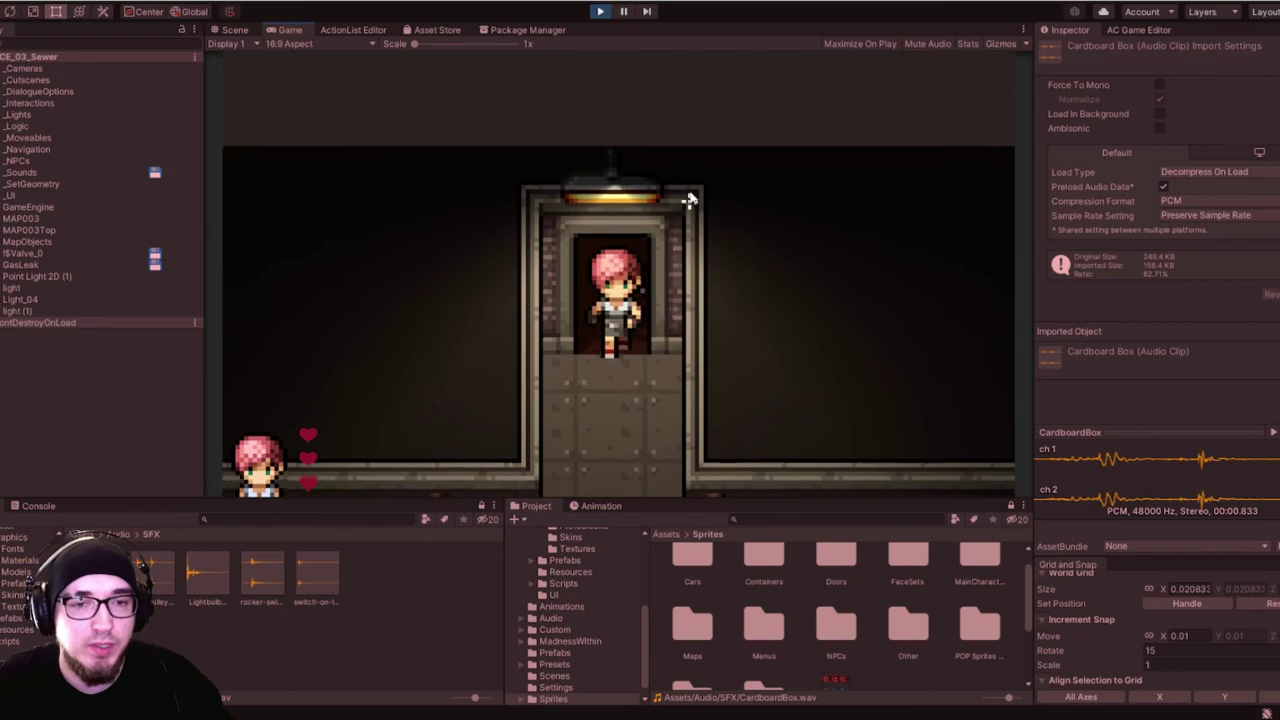
Stop the sewer scene and show the Scene manager's Moveable prefabs, such as Draggable and Straight Track.
click(600, 11)
click(1138, 30)
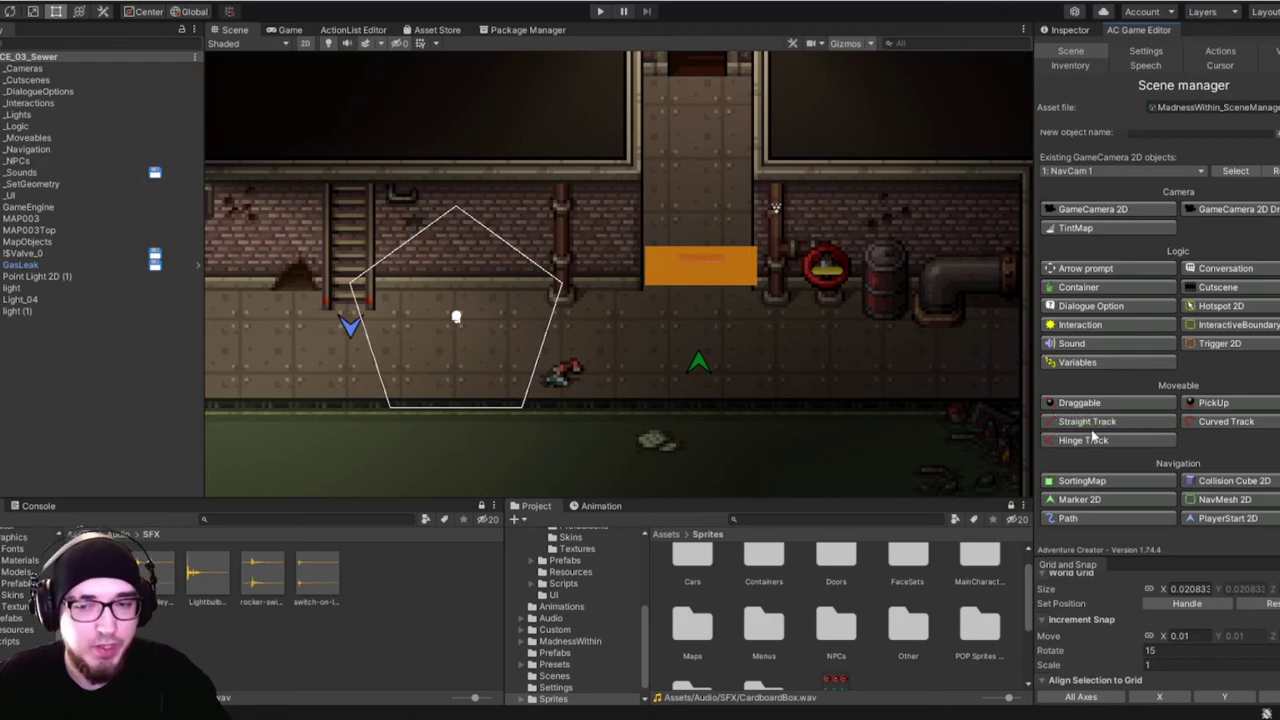
middle_drag(406, 280, 594, 275)
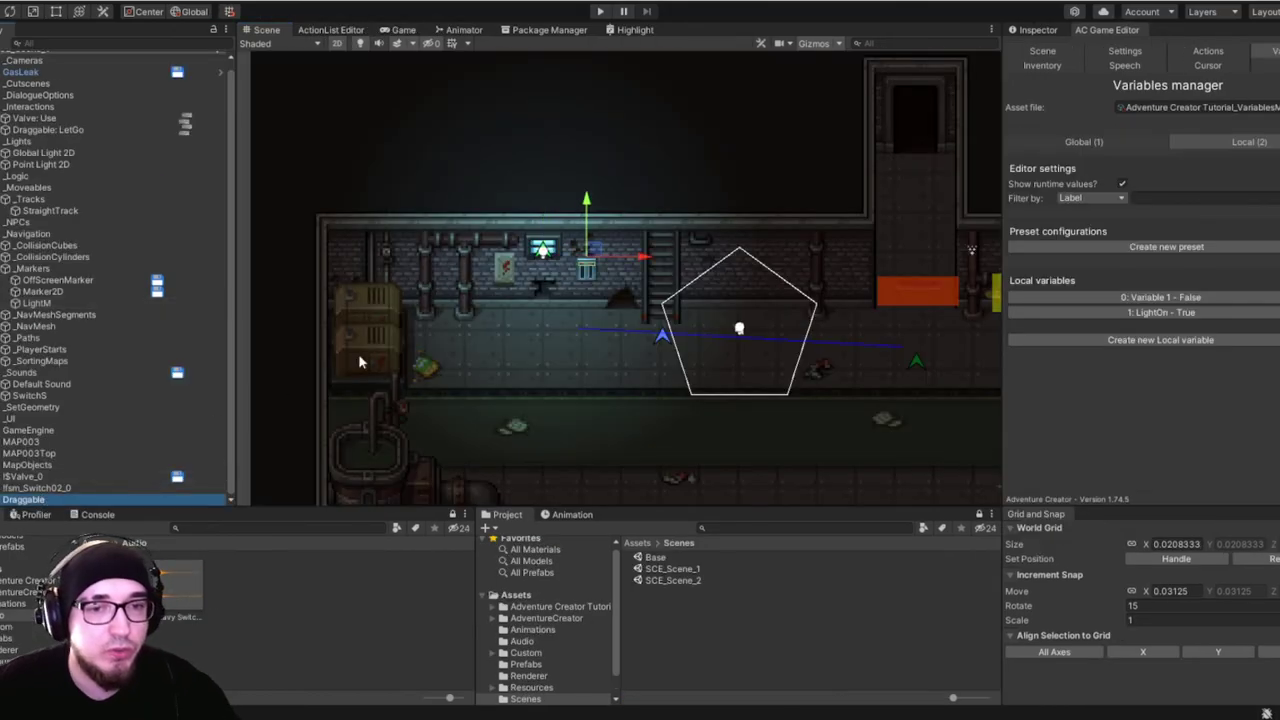
Examine the Draggable's box collider around the wall switch in the 3D scene view, and return to the 2D view.
click(338, 43)
scroll(715, 298, up, 5)
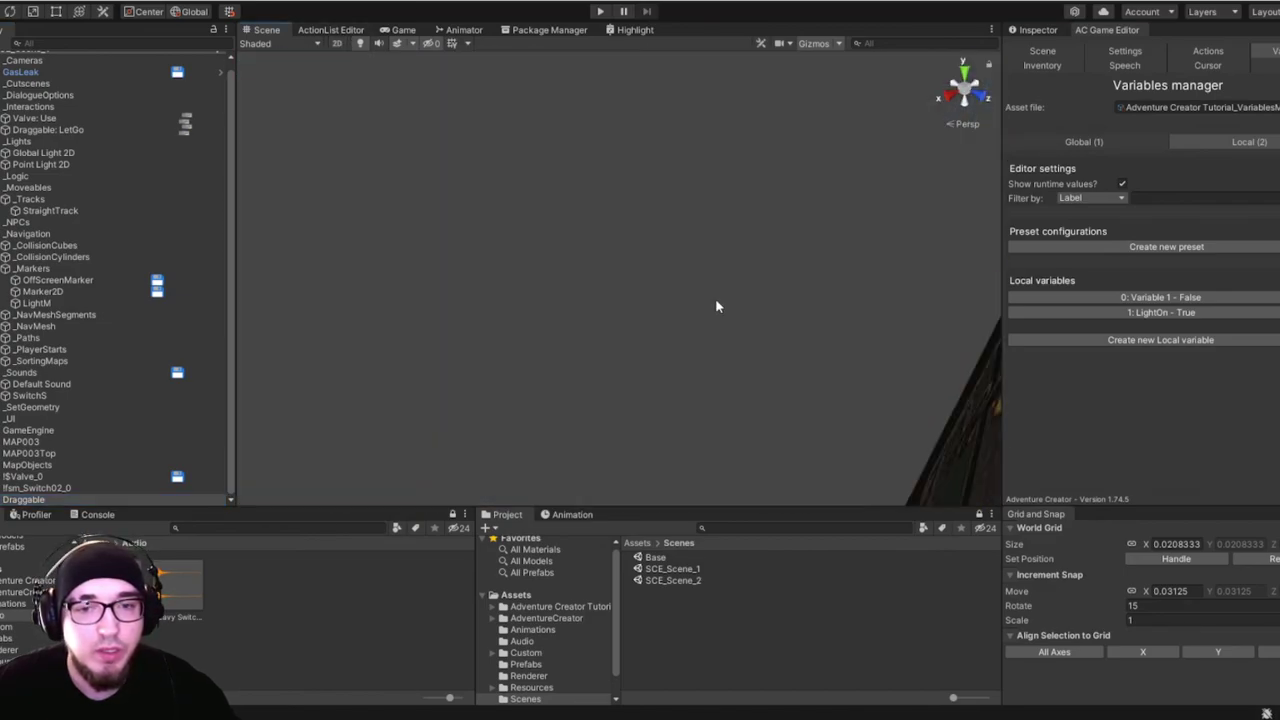
scroll(720, 301, down, 4)
middle_drag(780, 310, 720, 312)
scroll(650, 318, up, 5)
scroll(652, 322, down, 5)
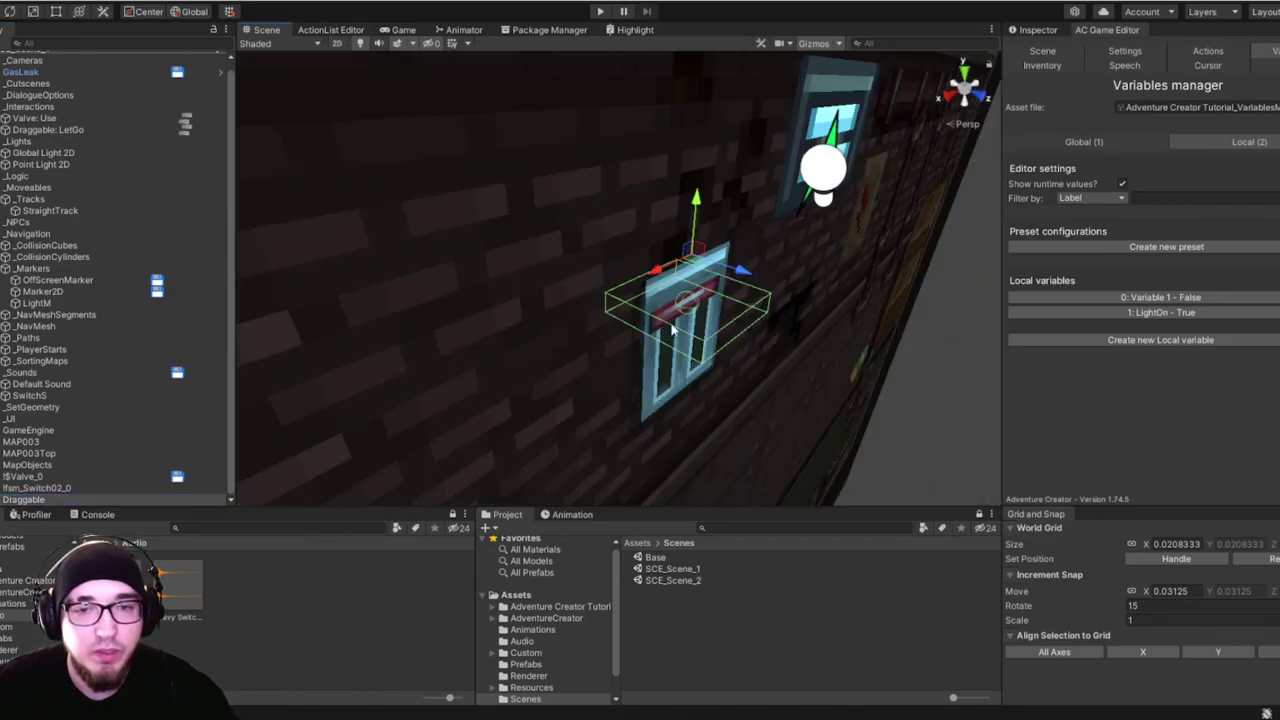
scroll(657, 306, down, 3)
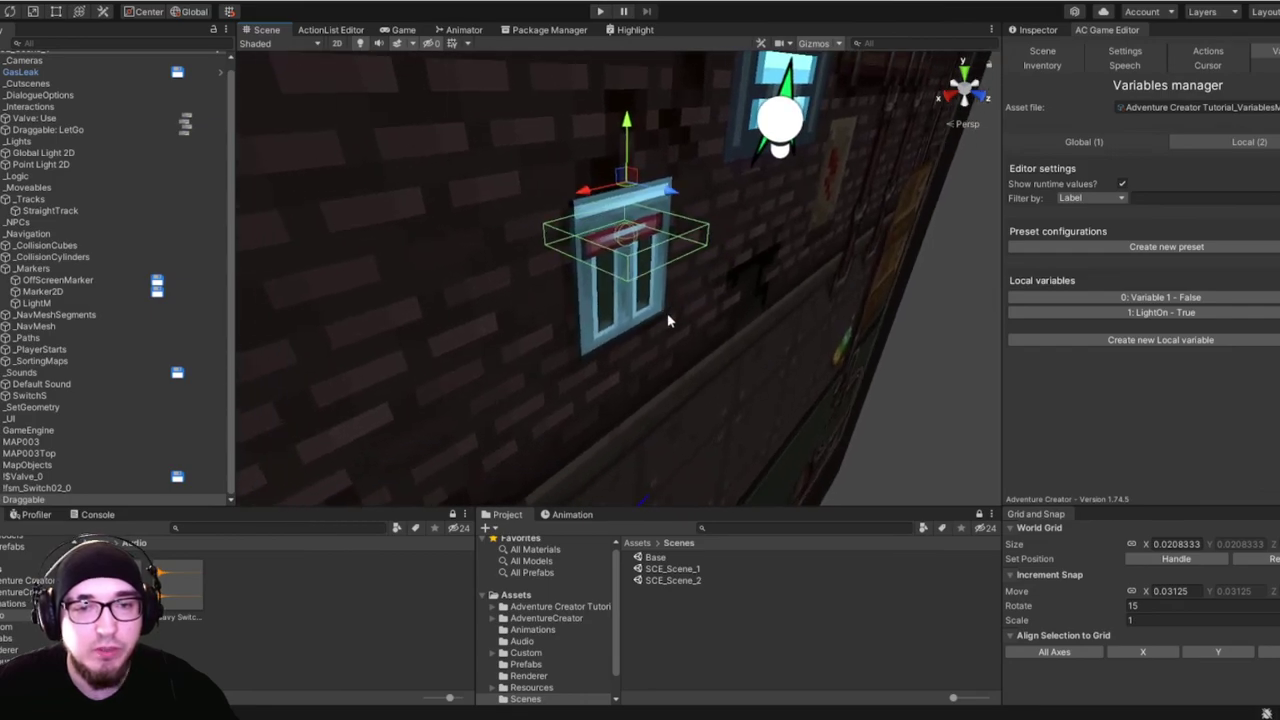
scroll(669, 314, down, 3)
click(337, 44)
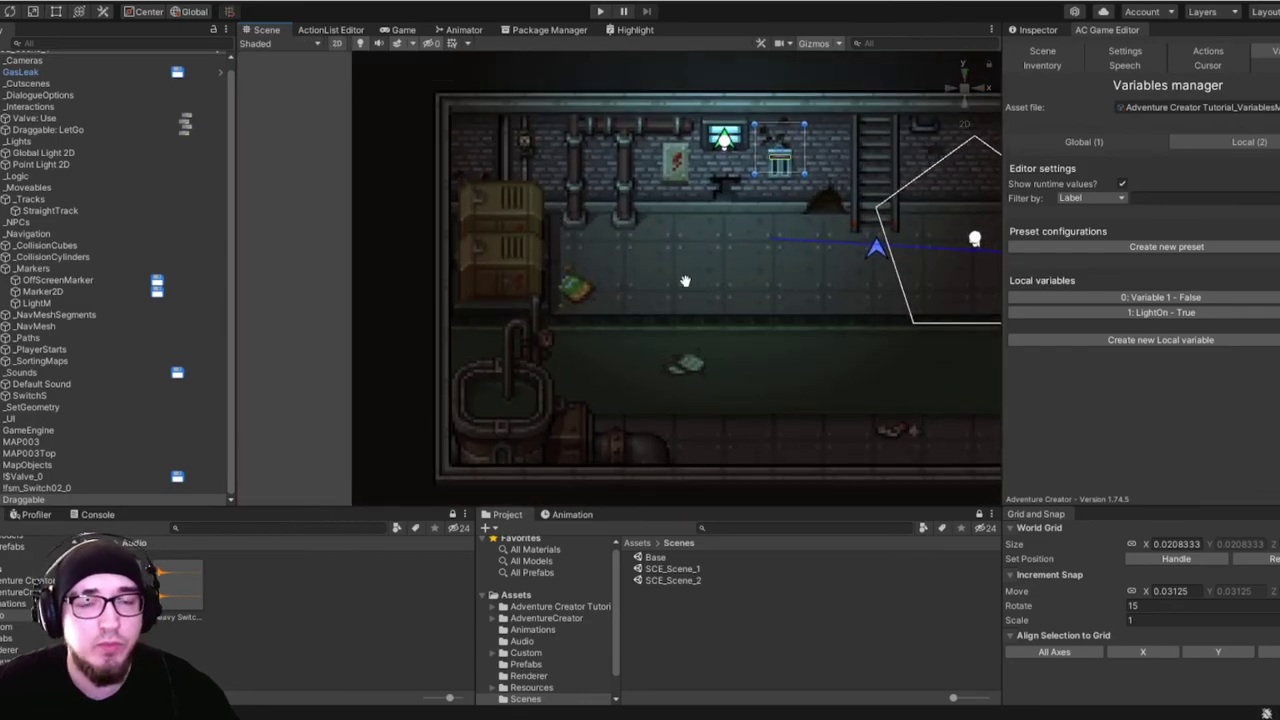
middle_drag(686, 283, 579, 384)
scroll(597, 343, down, 2)
middle_drag(684, 339, 607, 323)
scroll(607, 323, up, 5)
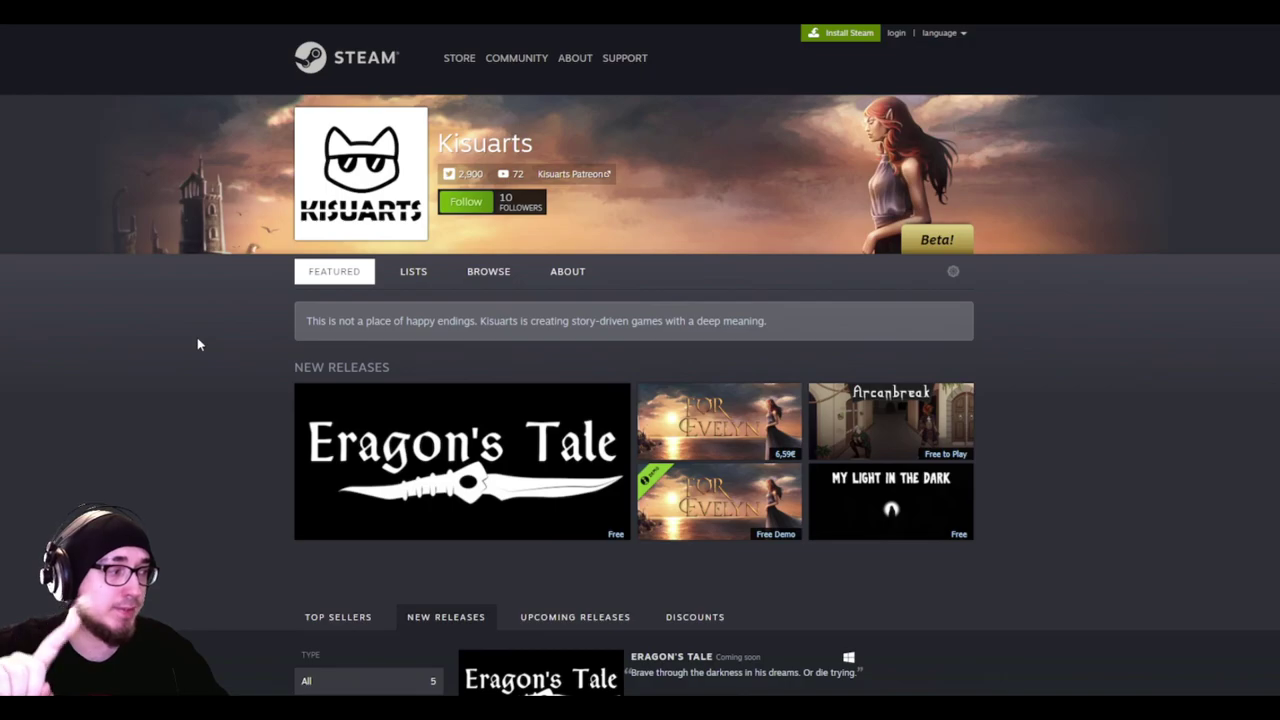
Switch to the Kisuarts creator page on Steam and look through its new releases.
scroll(714, 571, down, 5)
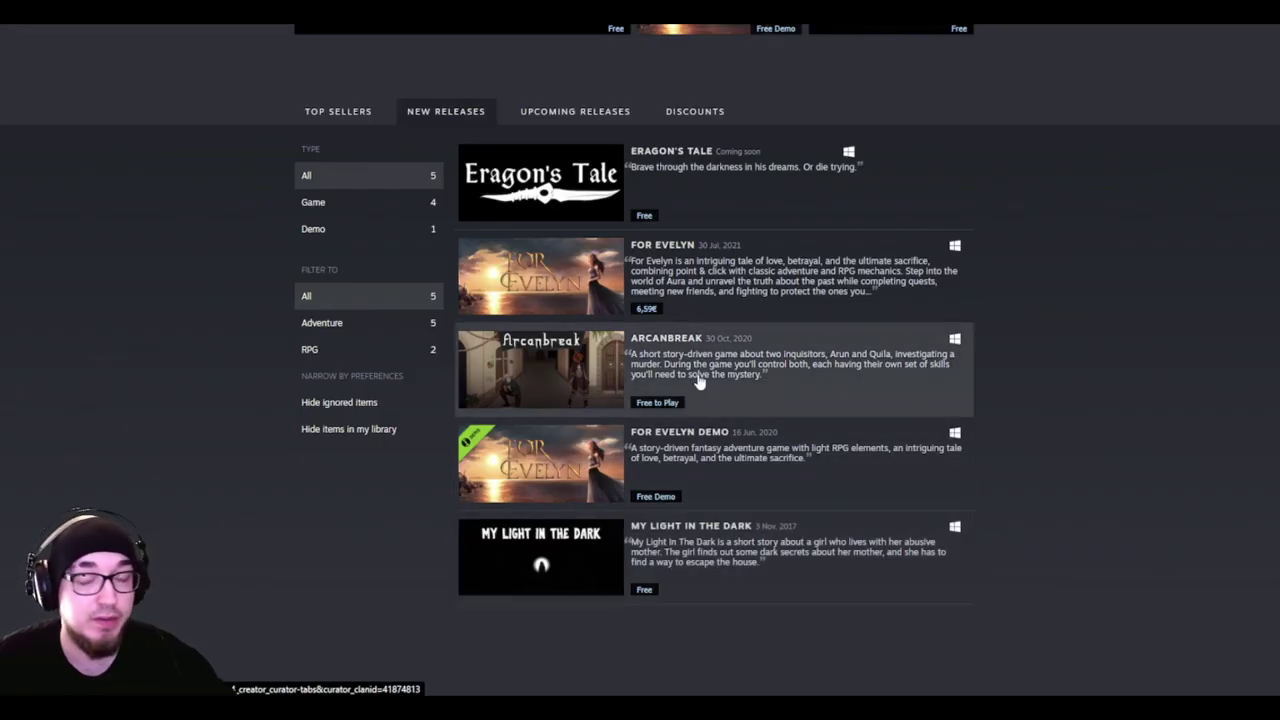